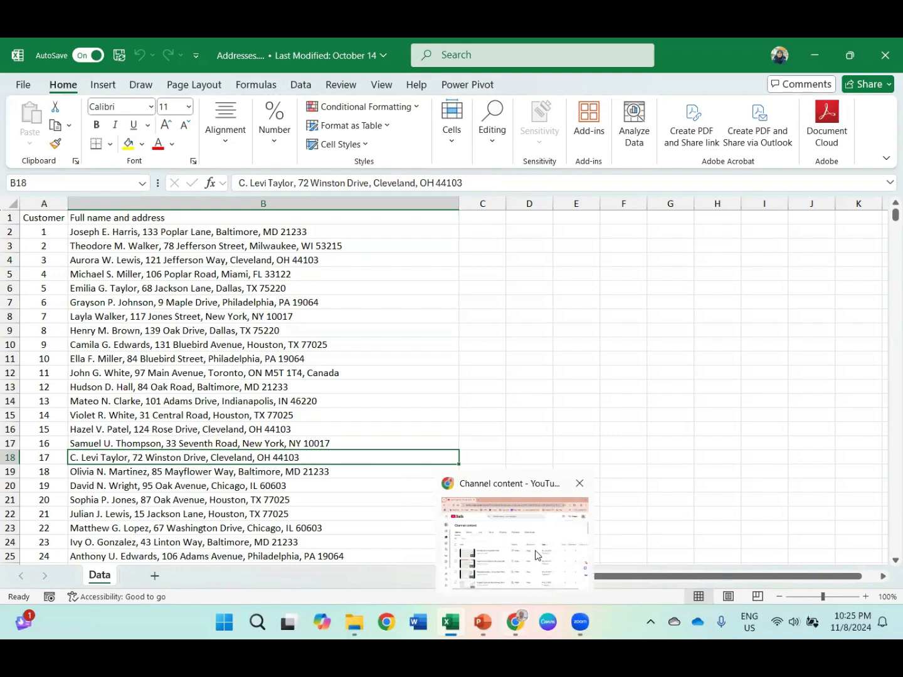
- Switch to the MGM3165 Chapter 4 presentation and compare the Parsing Text example slide with the data in the Addresses.xlsx workbook
{"action": "left_click", "coordinate": [512, 623]}
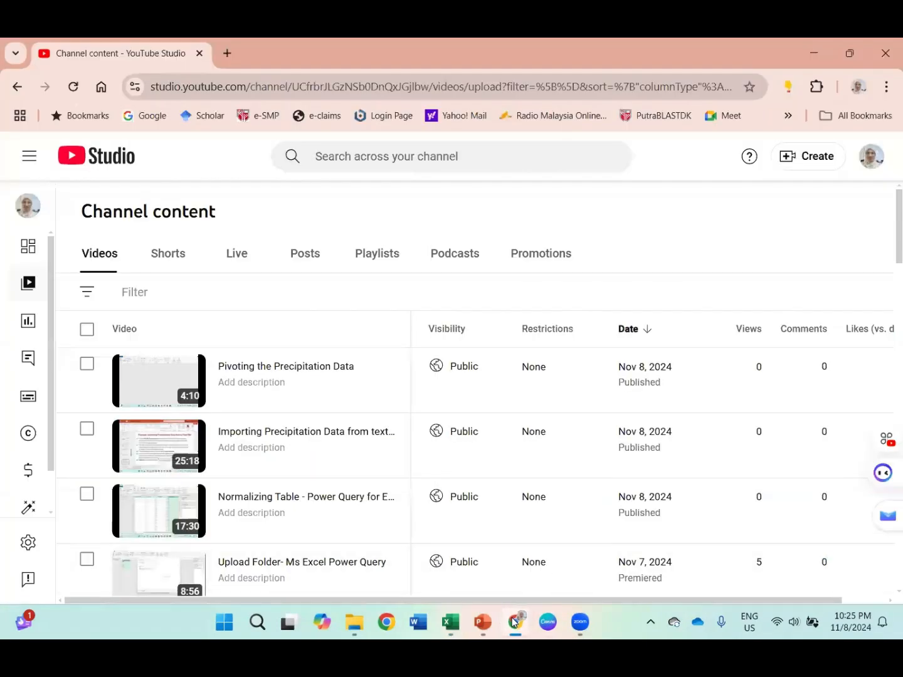
{"action": "left_click", "coordinate": [511, 624]}
{"action": "left_click", "coordinate": [483, 623]}
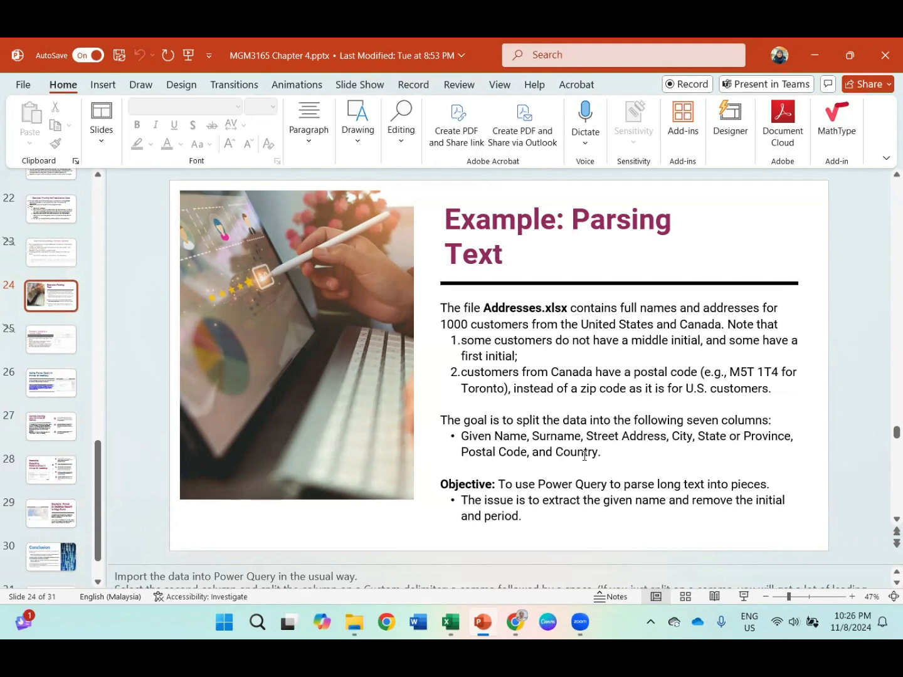
{"action": "mouse_move", "coordinate": [449, 623]}
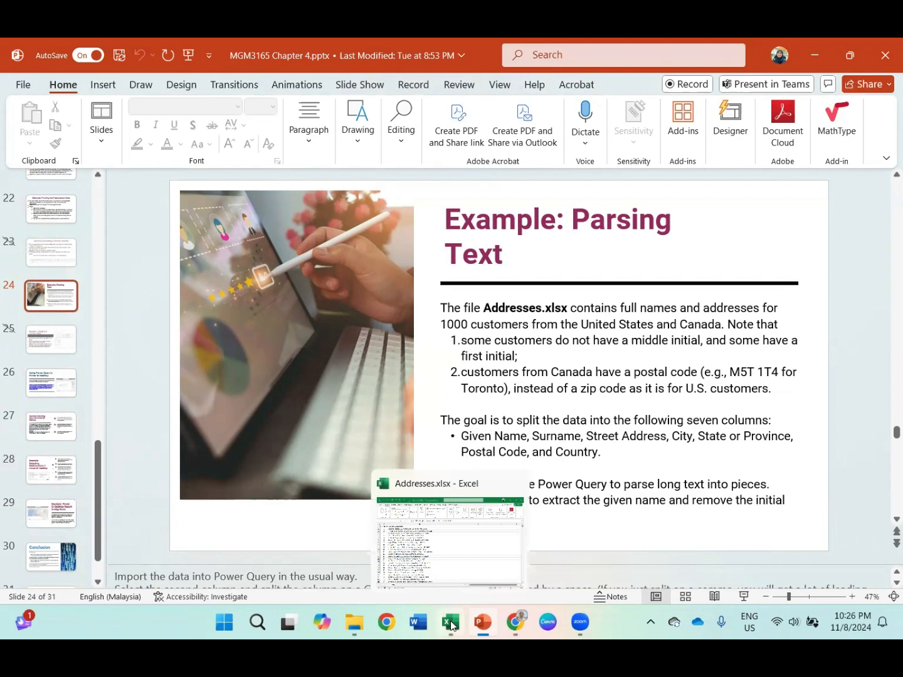
{"action": "left_click", "coordinate": [443, 580]}
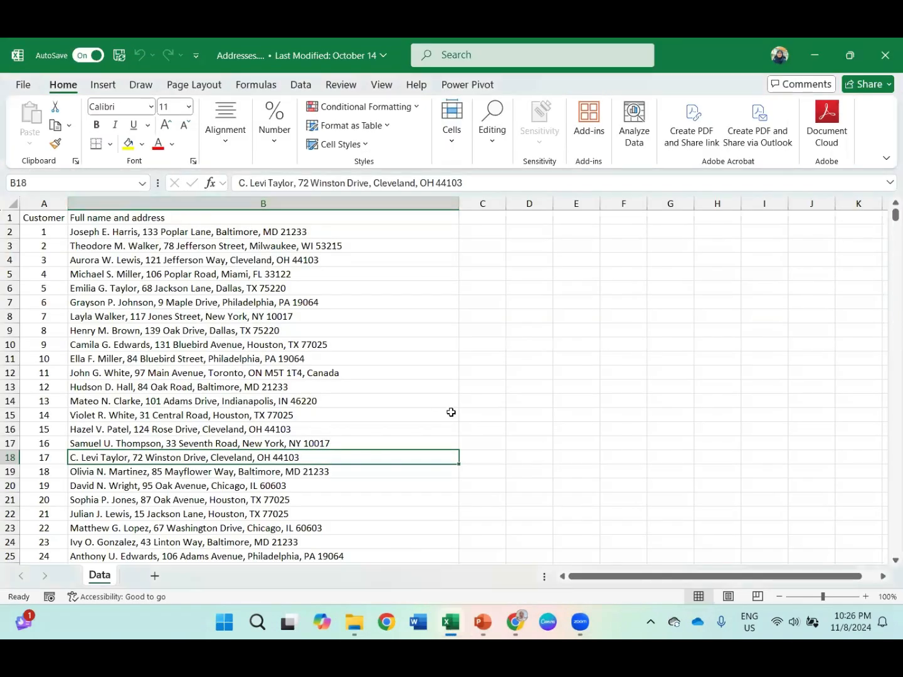
{"action": "mouse_move", "coordinate": [483, 625]}
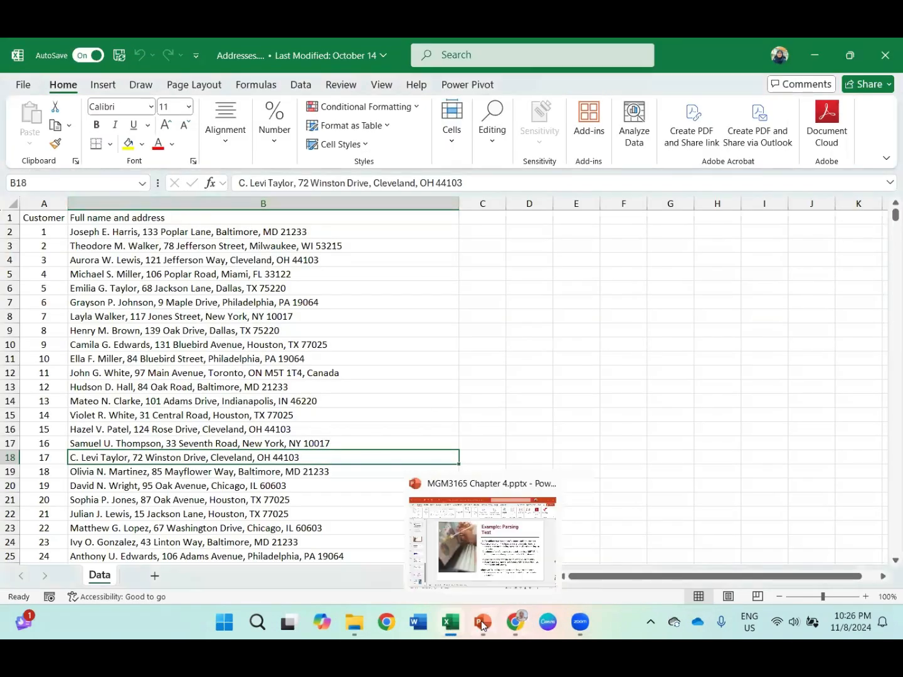
{"action": "left_click", "coordinate": [491, 572]}
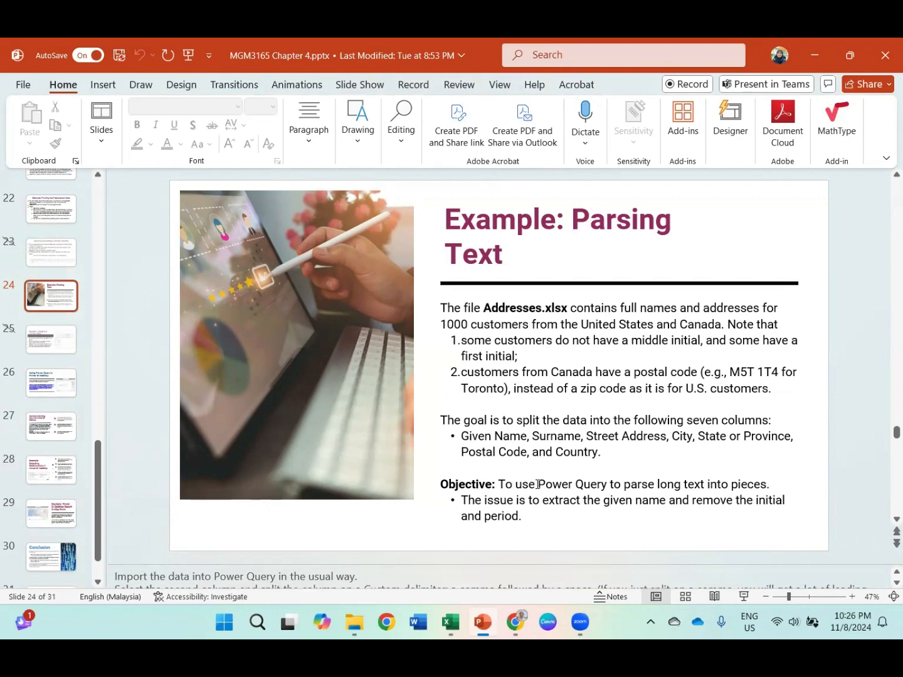
- Switch to Excel, close the Addresses.xlsx workbook and create a new blank workbook
{"action": "left_click", "coordinate": [450, 623]}
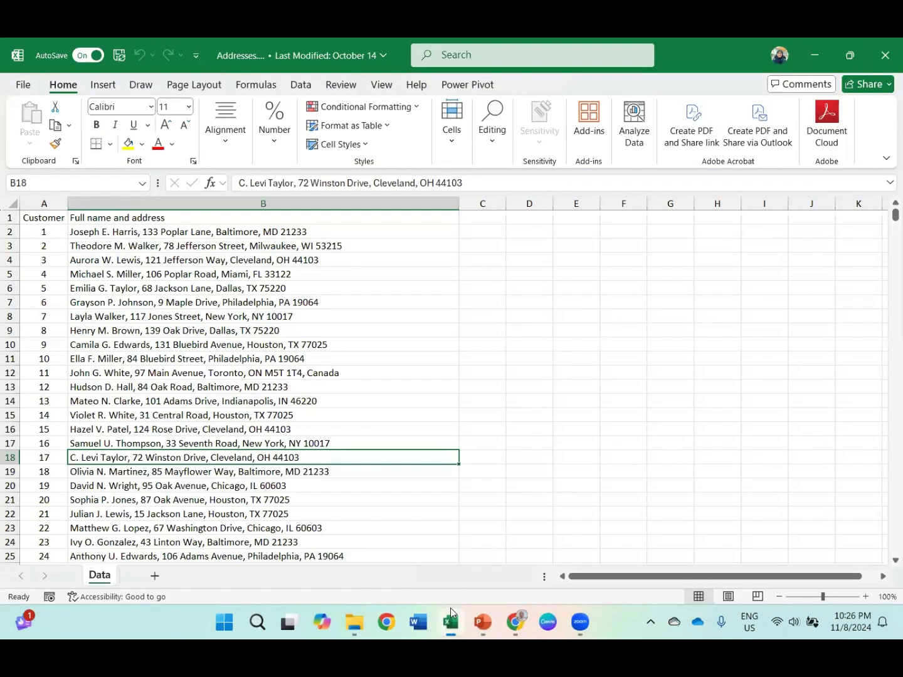
{"action": "left_click", "coordinate": [881, 55]}
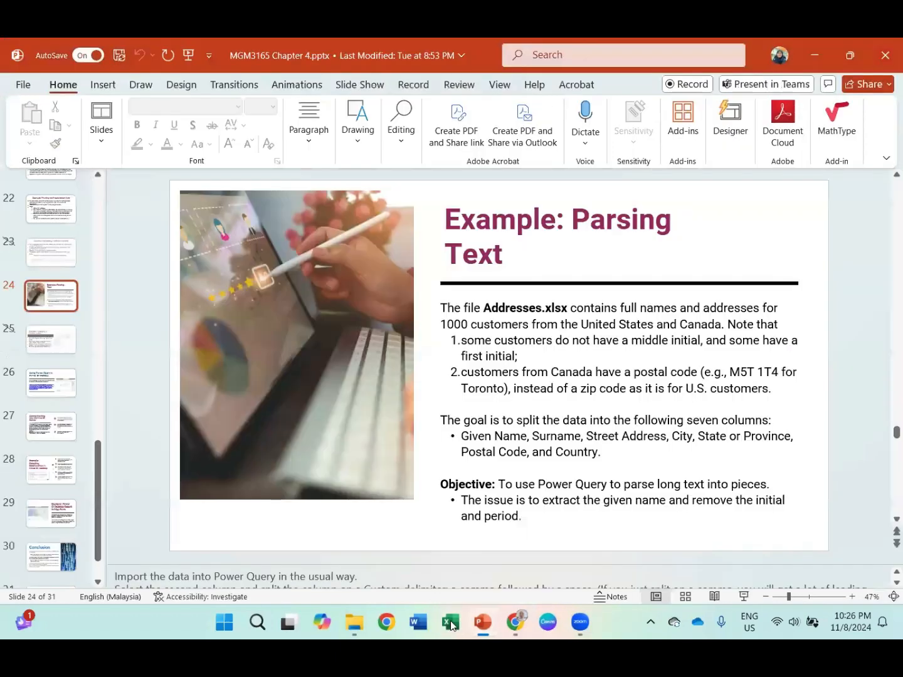
{"action": "left_click", "coordinate": [450, 624]}
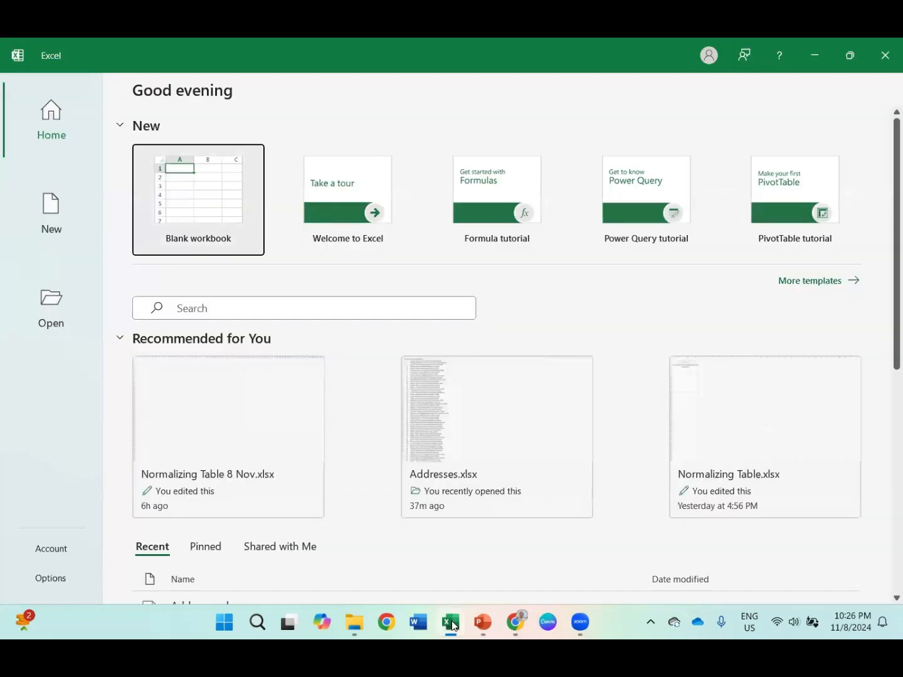
{"action": "left_click", "coordinate": [215, 212]}
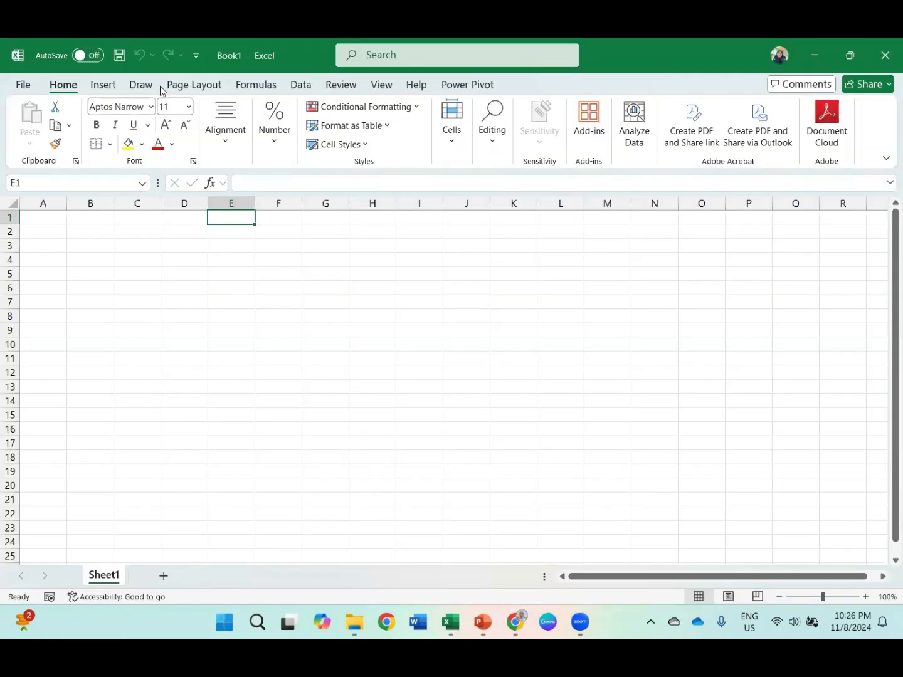
{"action": "left_click", "coordinate": [531, 302]}
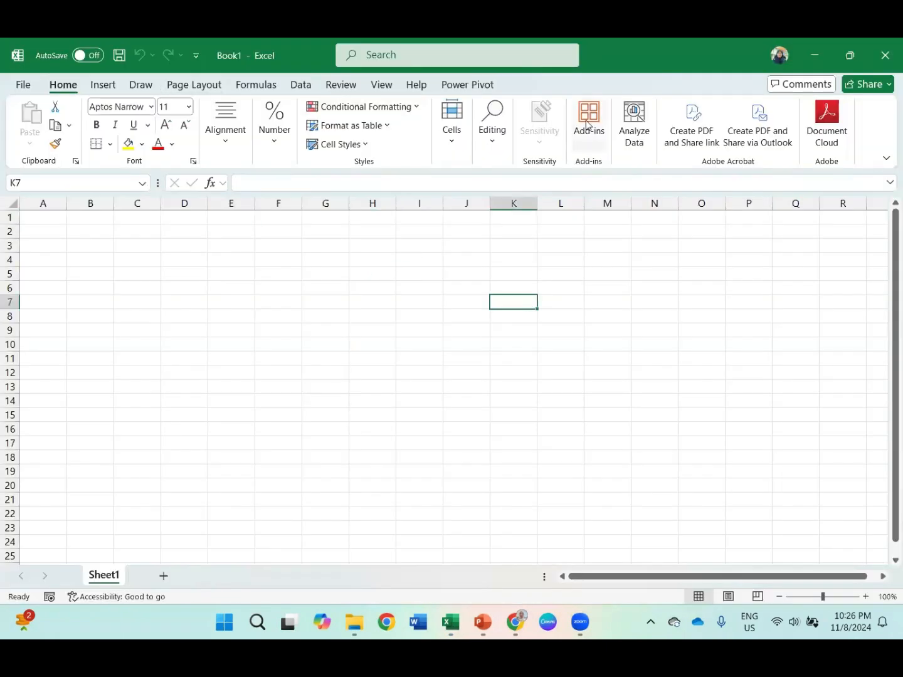
- Start a data import from an Excel workbook and browse to the SEM1 2024-2025 folder of MGM3165 under the OneDrive Courses folder
{"action": "left_click", "coordinate": [301, 85]}
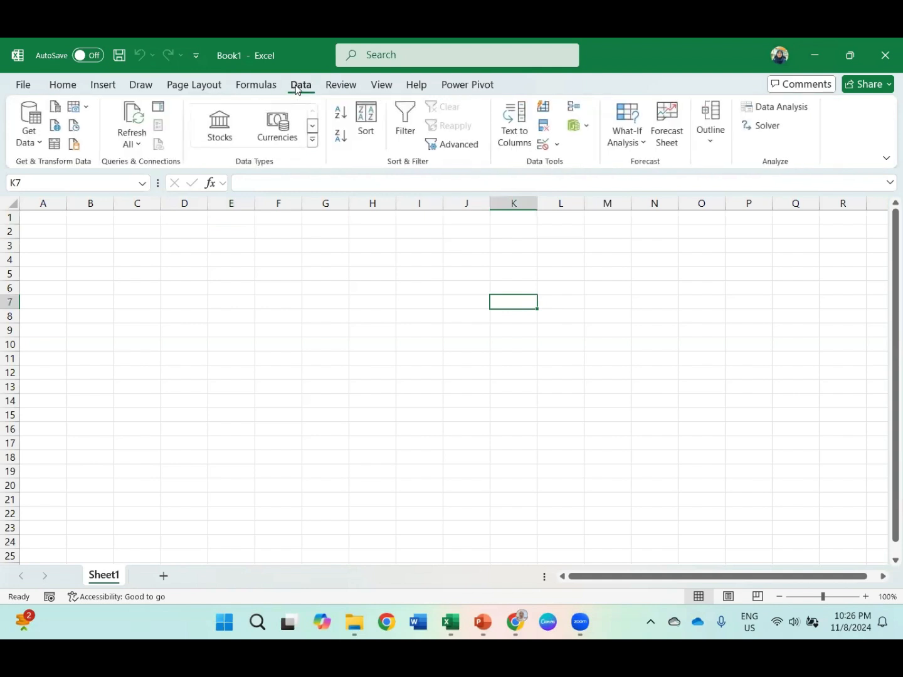
{"action": "left_click", "coordinate": [36, 138]}
{"action": "mouse_move", "coordinate": [76, 169]}
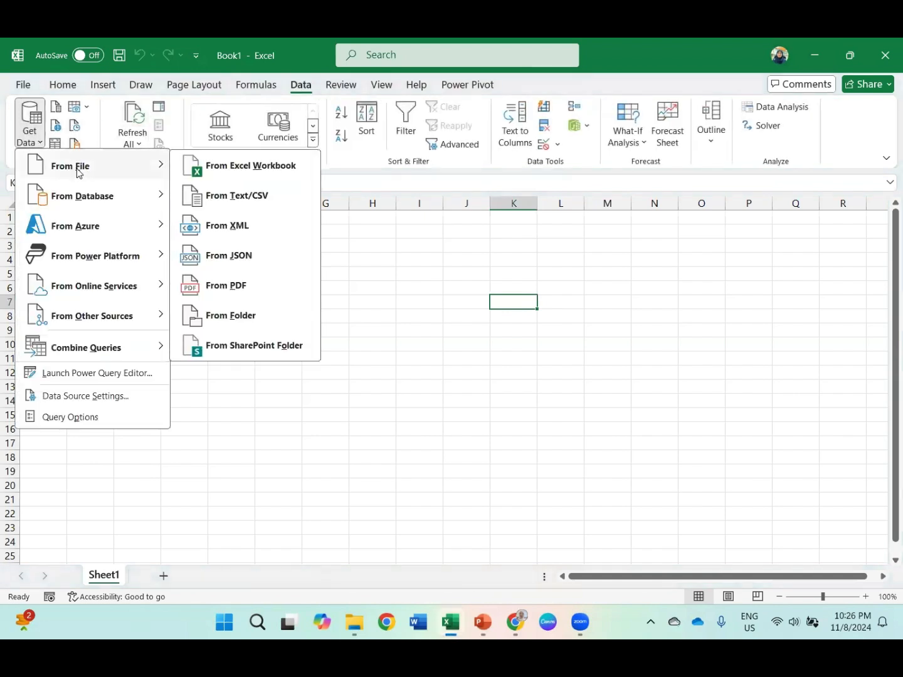
{"action": "left_click", "coordinate": [196, 174]}
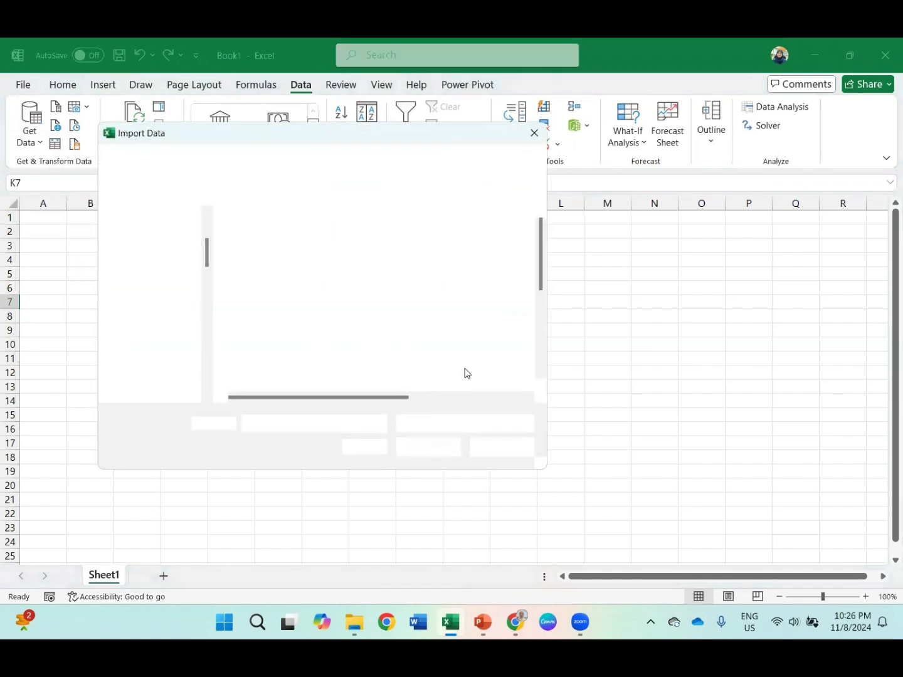
{"action": "scroll", "coordinate": [157, 375], "scroll_direction": "down", "scroll_amount": 2}
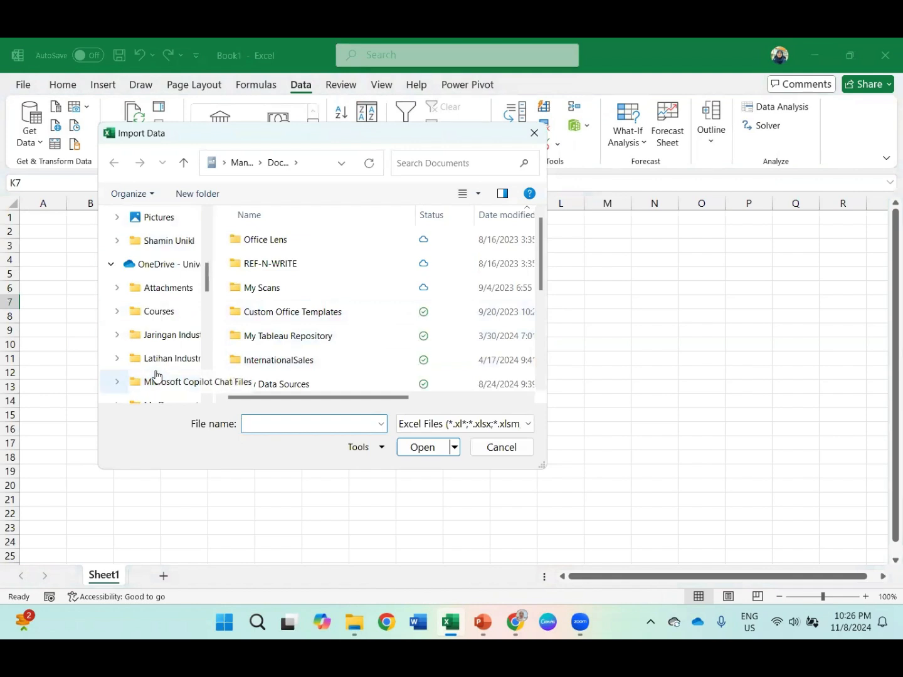
{"action": "left_click", "coordinate": [154, 311]}
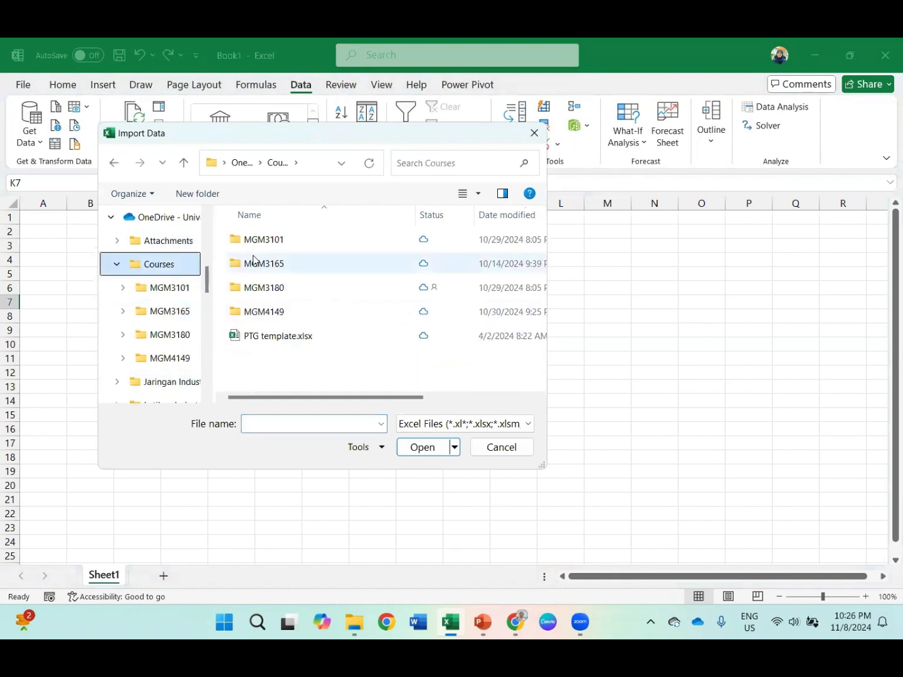
{"action": "double_click", "coordinate": [262, 273]}
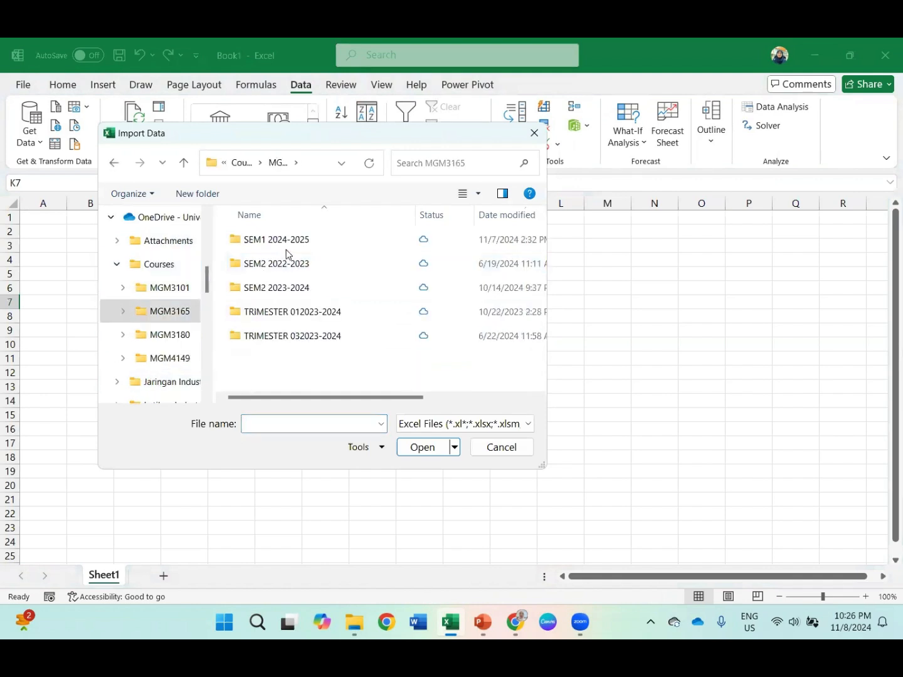
{"action": "double_click", "coordinate": [286, 245]}
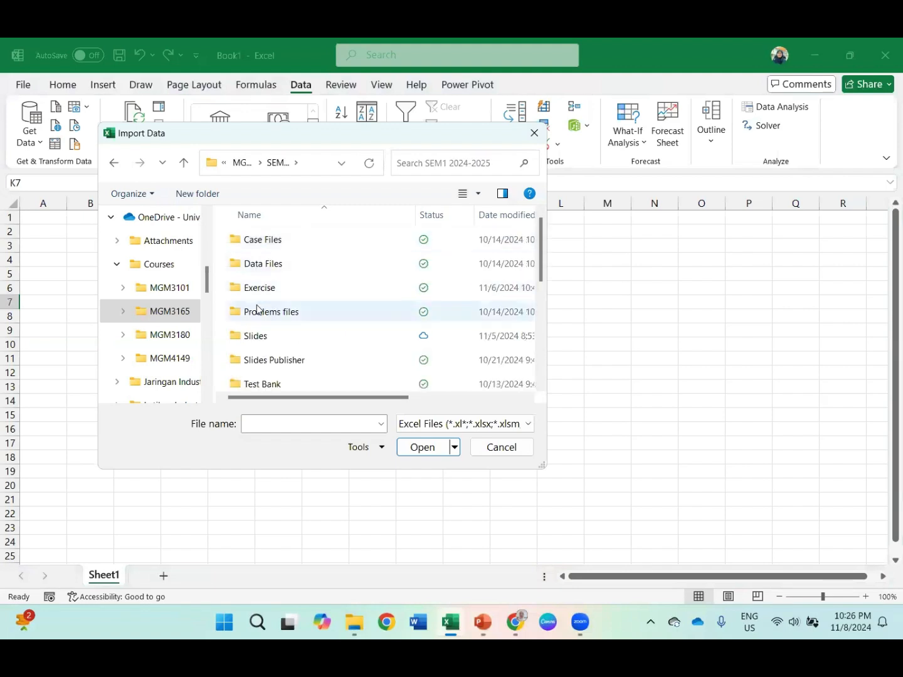
- Browse through Data Files to the Data_Only folder of Chapter_04 and import Addresses.xlsx
{"action": "double_click", "coordinate": [275, 264]}
{"action": "left_click", "coordinate": [276, 233]}
{"action": "double_click", "coordinate": [277, 233]}
{"action": "left_click", "coordinate": [271, 312]}
{"action": "double_click", "coordinate": [271, 311]}
{"action": "double_click", "coordinate": [279, 244]}
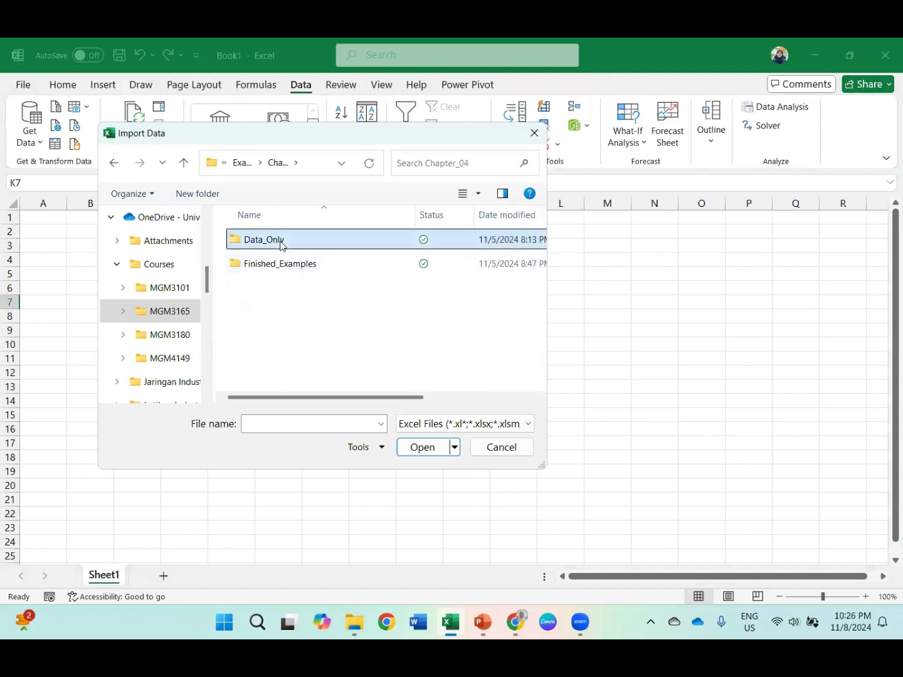
{"action": "double_click", "coordinate": [274, 288]}
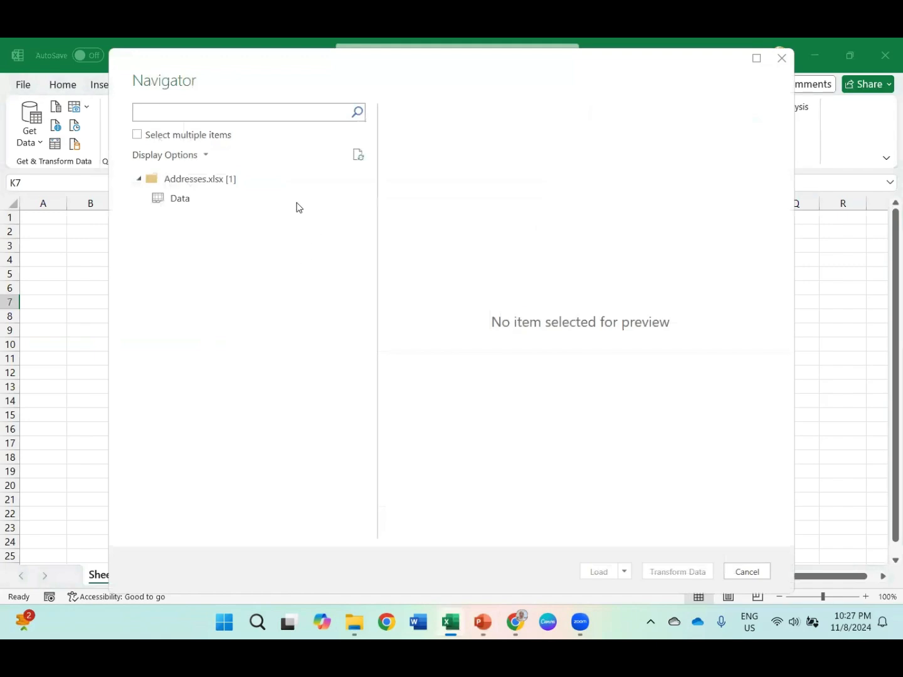
- Load the Data sheet into the Power Query Editor for transformation and refresh its preview
{"action": "left_click", "coordinate": [178, 198]}
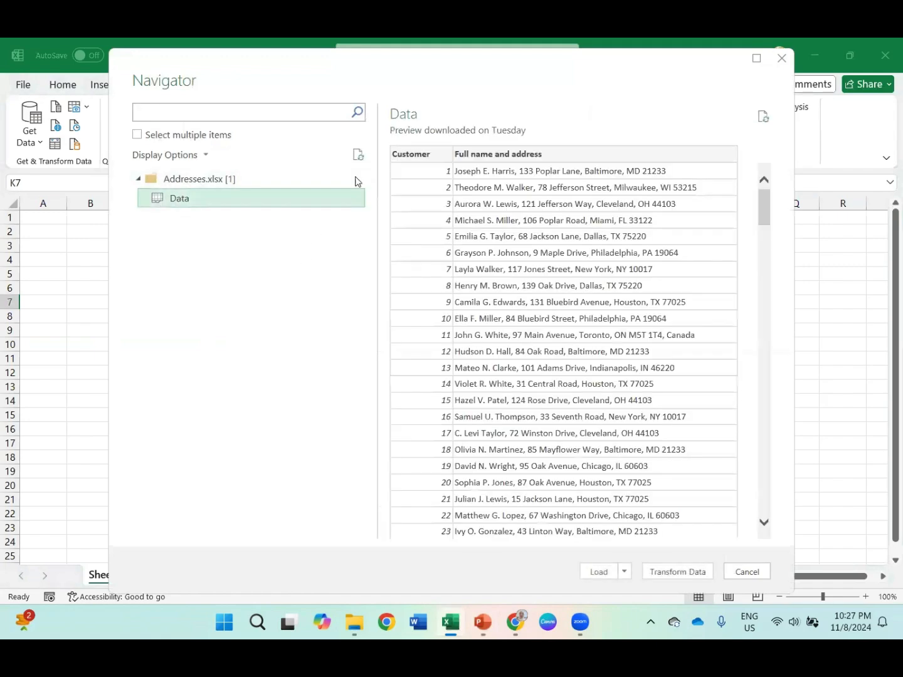
{"action": "left_click", "coordinate": [669, 572]}
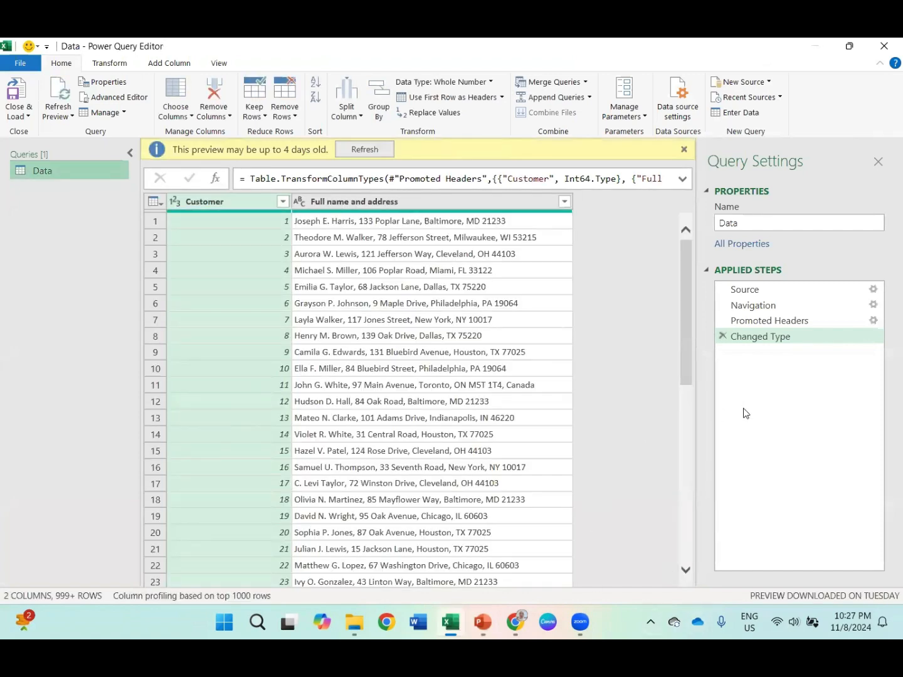
{"action": "left_click", "coordinate": [363, 149]}
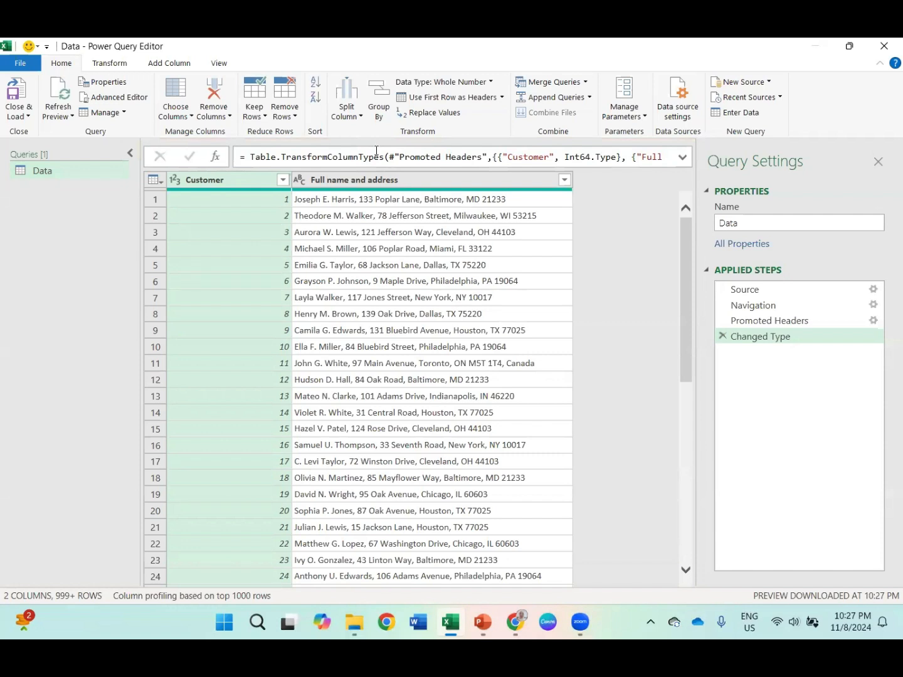
- Split the Full name and address column at each occurrence of a custom delimiter, a comma followed by a space, into 5 columns
{"action": "left_click", "coordinate": [387, 180]}
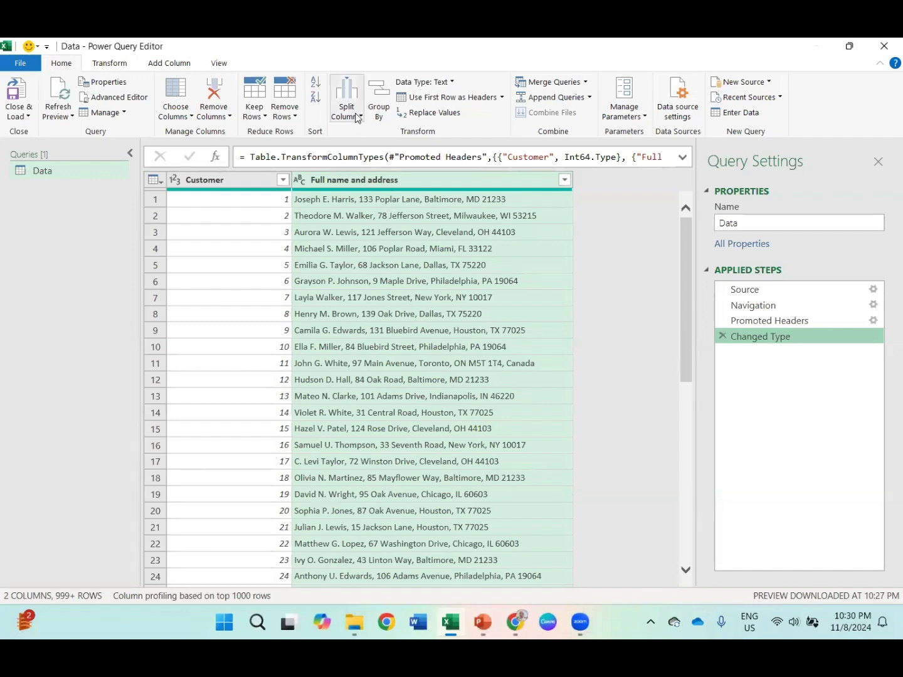
{"action": "left_click", "coordinate": [358, 117]}
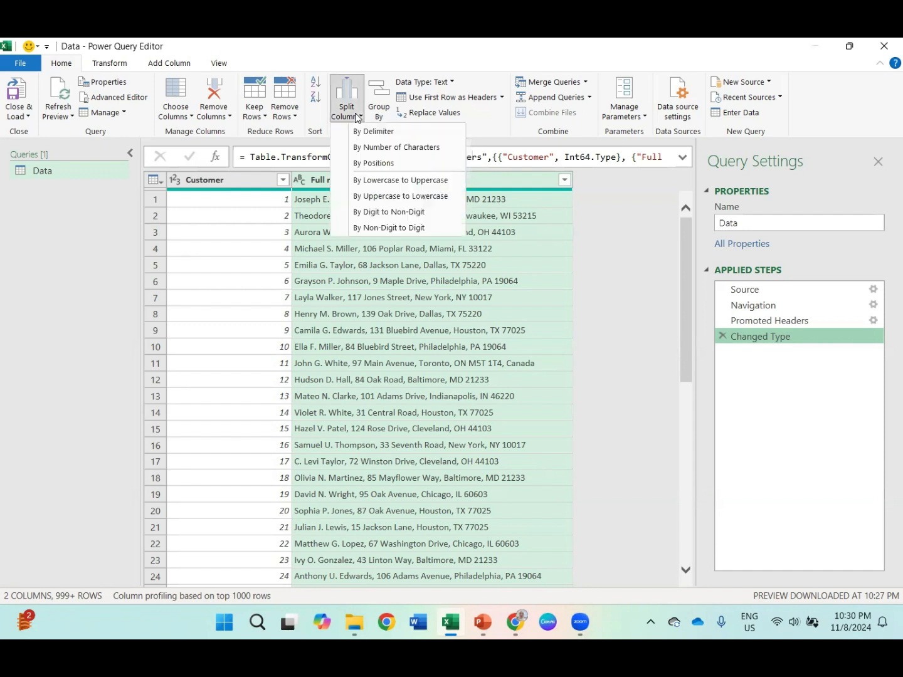
{"action": "left_click", "coordinate": [359, 133]}
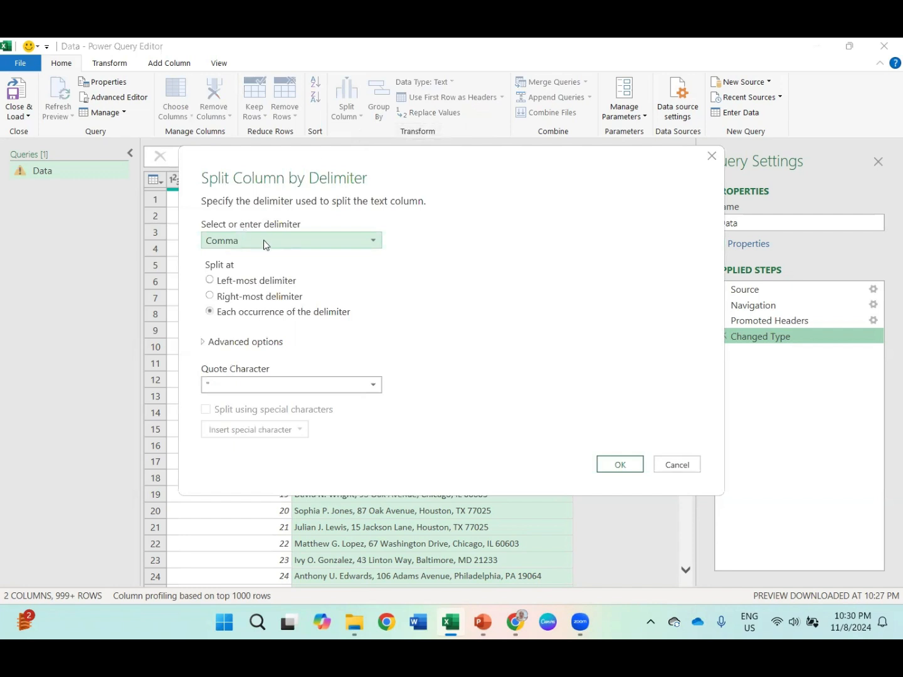
{"action": "left_click", "coordinate": [264, 245]}
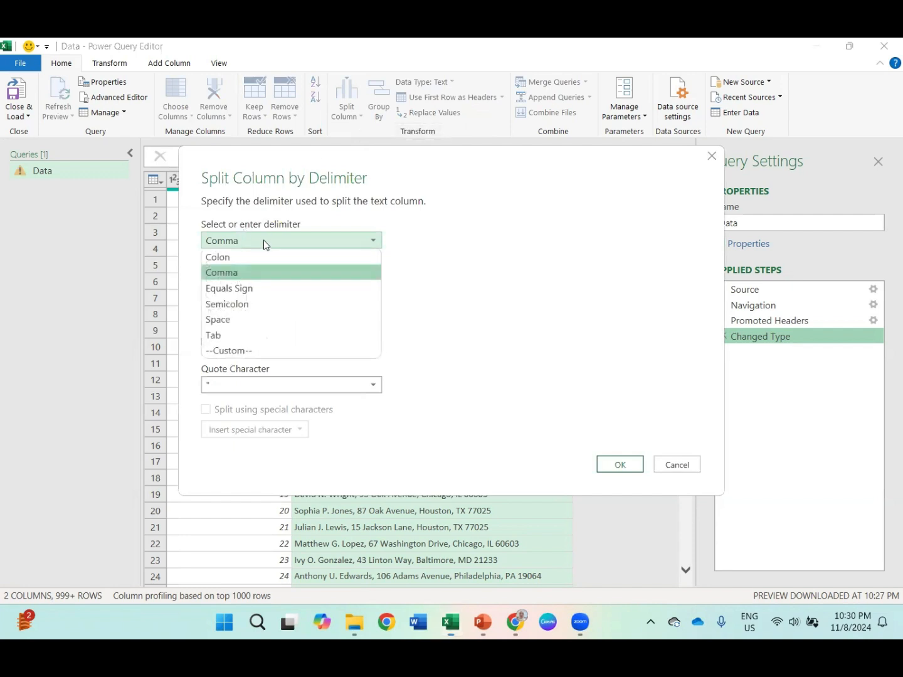
{"action": "left_click", "coordinate": [239, 350]}
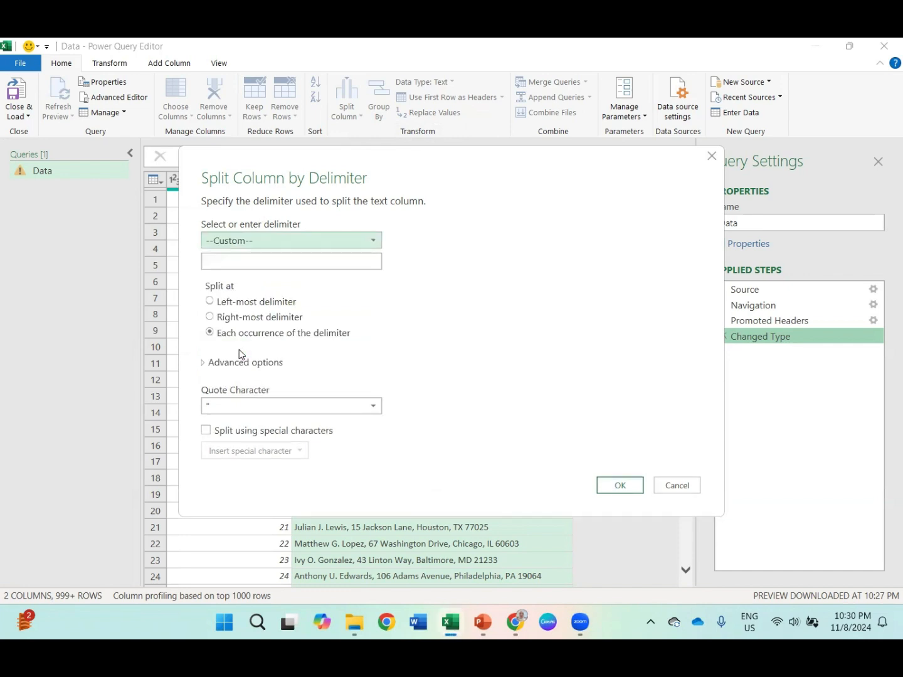
{"action": "left_click", "coordinate": [217, 262]}
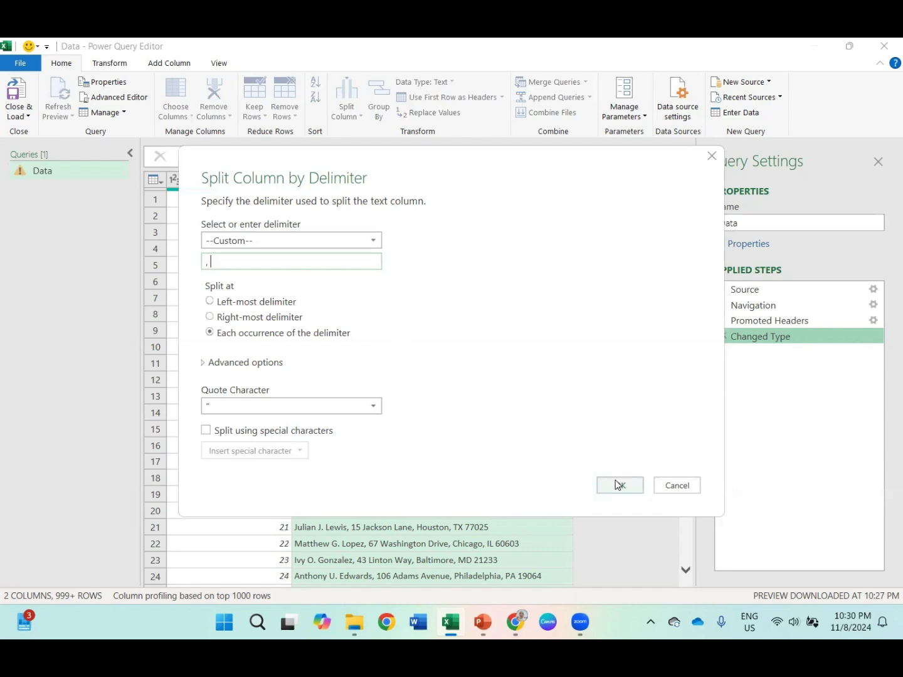
{"action": "left_click", "coordinate": [204, 368]}
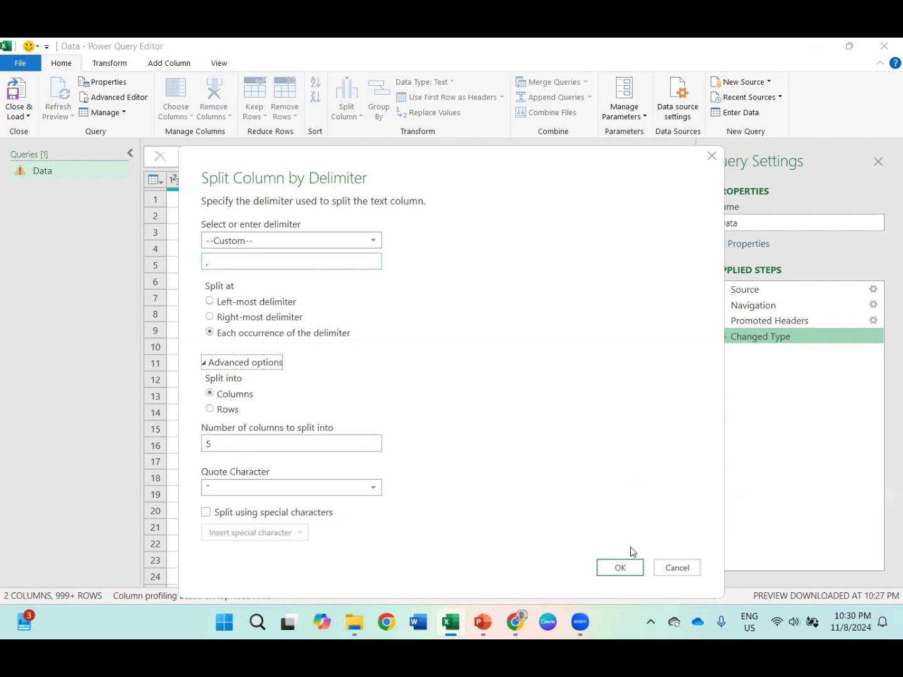
{"action": "left_click", "coordinate": [619, 568]}
- Examine the split name, street, city, state and postal code, and country columns across the whole table
{"action": "scroll", "coordinate": [424, 372], "scroll_direction": "right", "scroll_amount": 5}
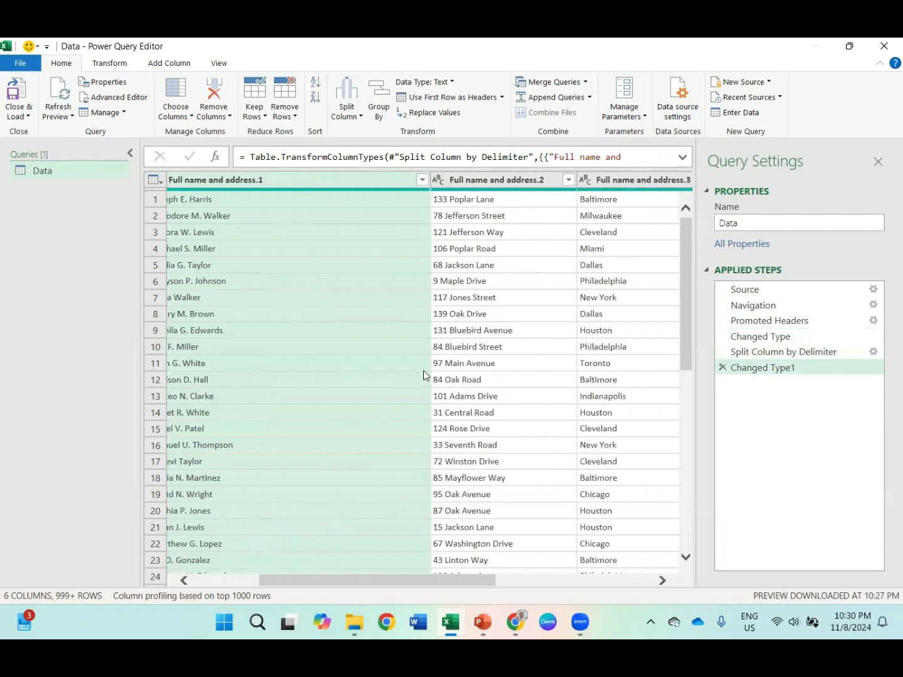
{"action": "scroll", "coordinate": [251, 260], "scroll_direction": "left", "scroll_amount": 4}
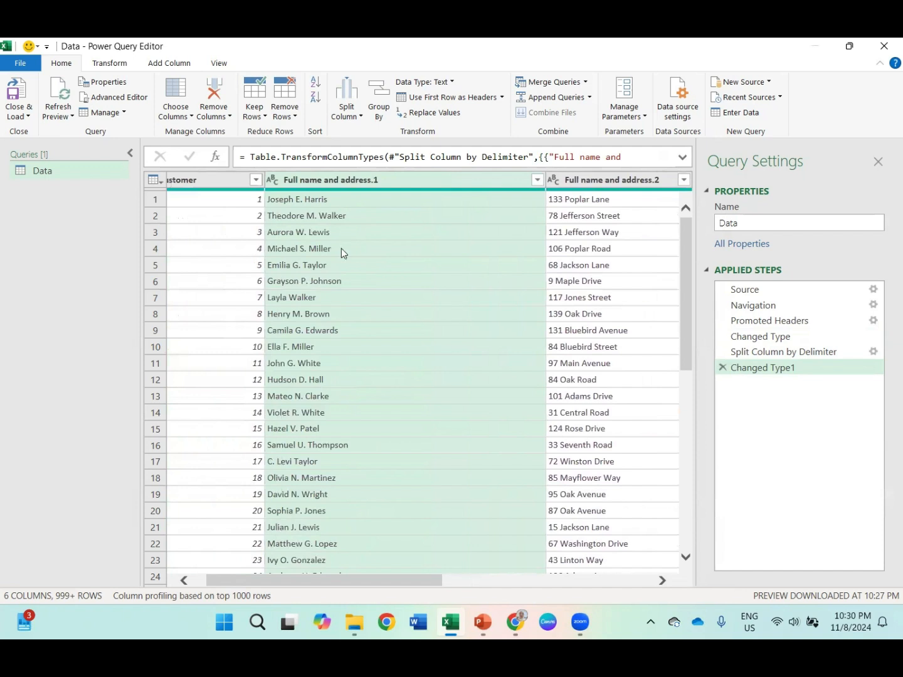
{"action": "scroll", "coordinate": [342, 249], "scroll_direction": "right", "scroll_amount": 5}
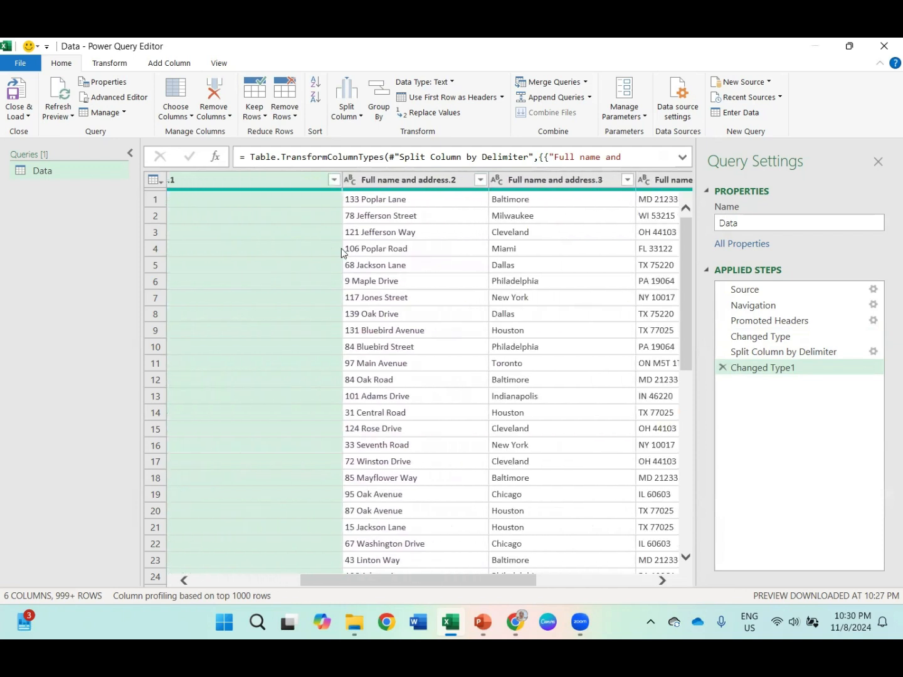
{"action": "scroll", "coordinate": [342, 248], "scroll_direction": "right", "scroll_amount": 4}
{"action": "scroll", "coordinate": [536, 220], "scroll_direction": "right", "scroll_amount": 1}
{"action": "scroll", "coordinate": [537, 220], "scroll_direction": "left", "scroll_amount": 8}
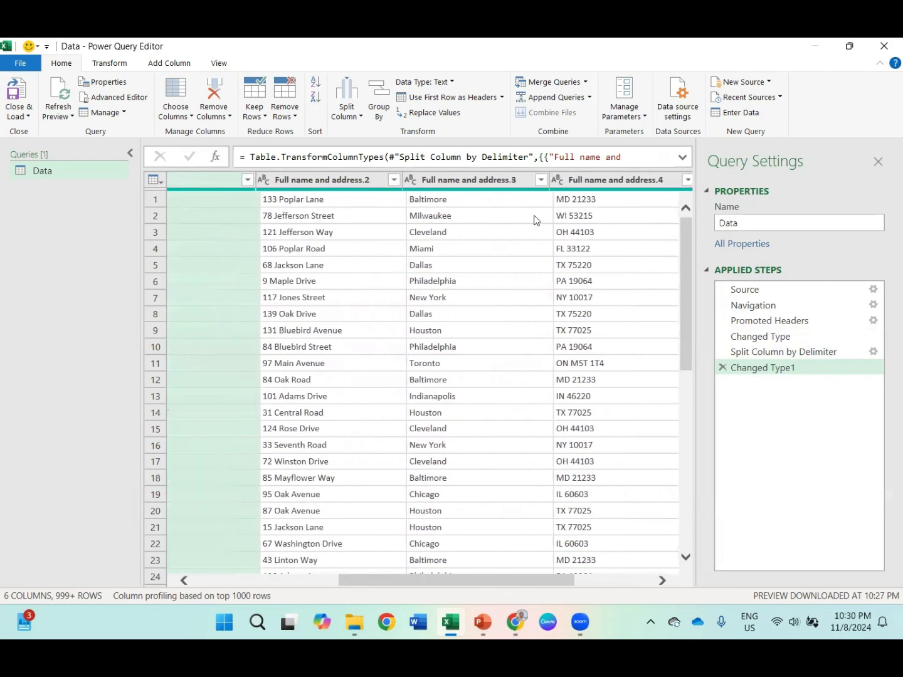
{"action": "scroll", "coordinate": [536, 219], "scroll_direction": "left", "scroll_amount": 5}
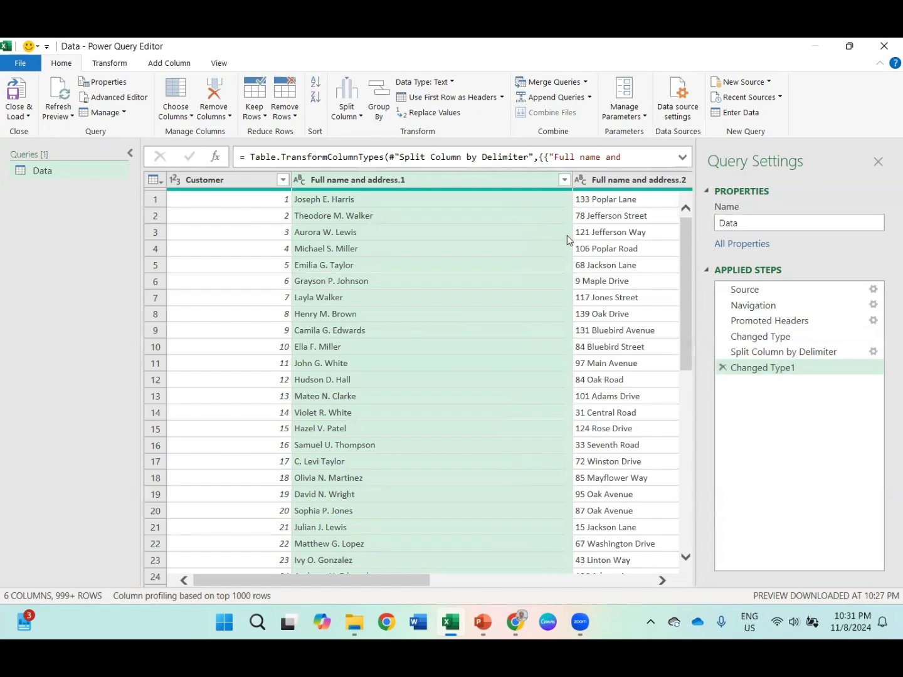
- Rename the Full name and address.2 column, which holds the streets, as Street Address
{"action": "scroll", "coordinate": [567, 235], "scroll_direction": "right", "scroll_amount": 7}
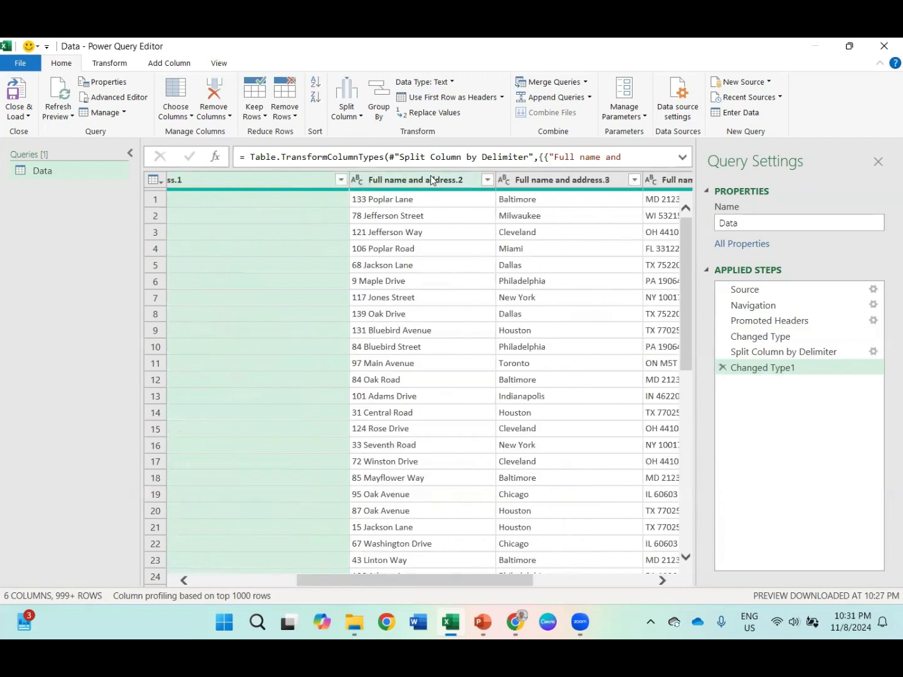
{"action": "double_click", "coordinate": [430, 179]}
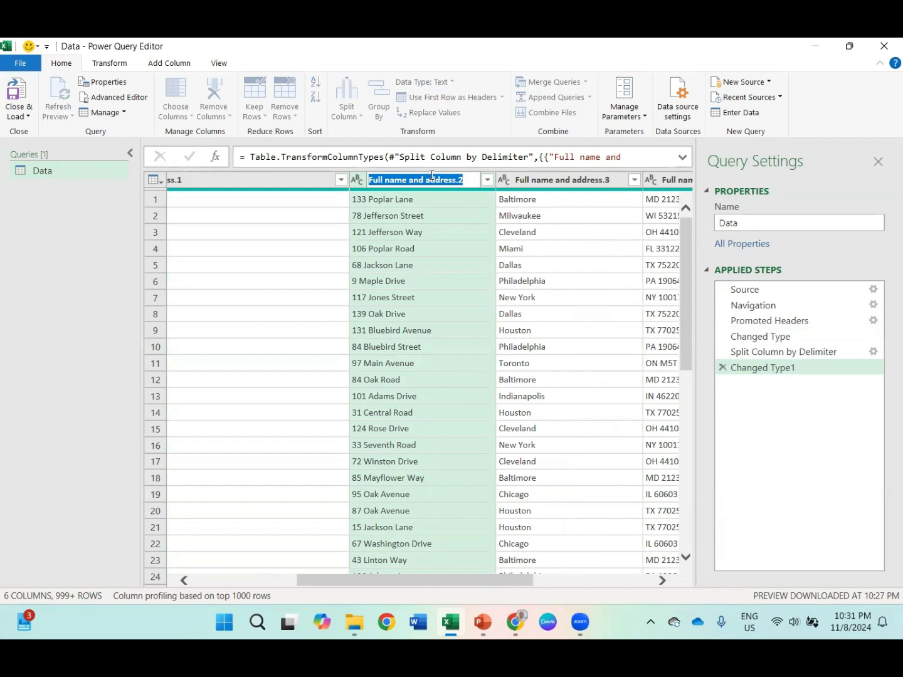
{"action": "type", "text": "Street"}
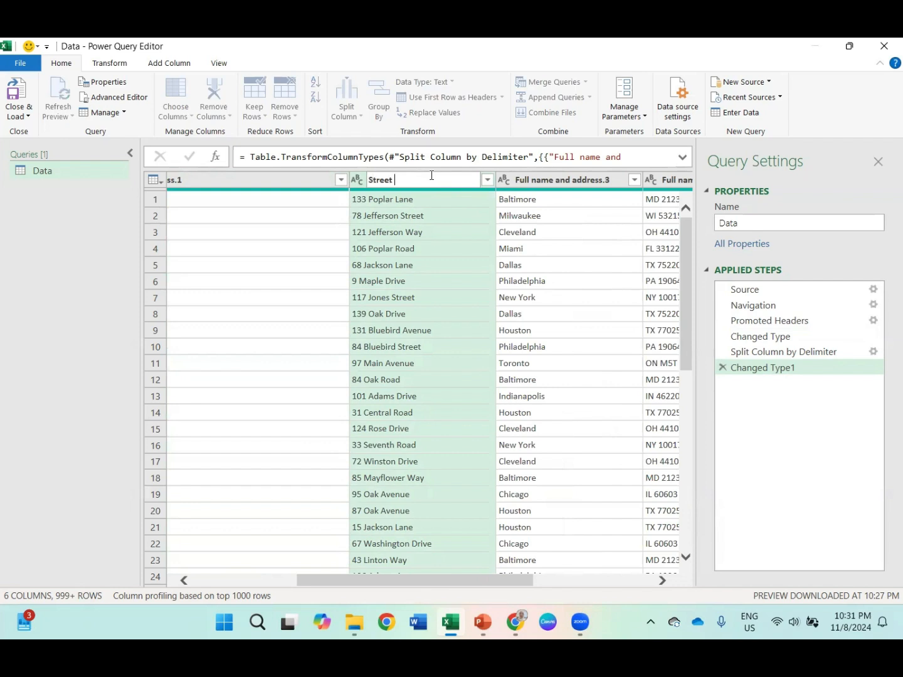
{"action": "type", "text": "Address"}
{"action": "key", "text": "Return"}
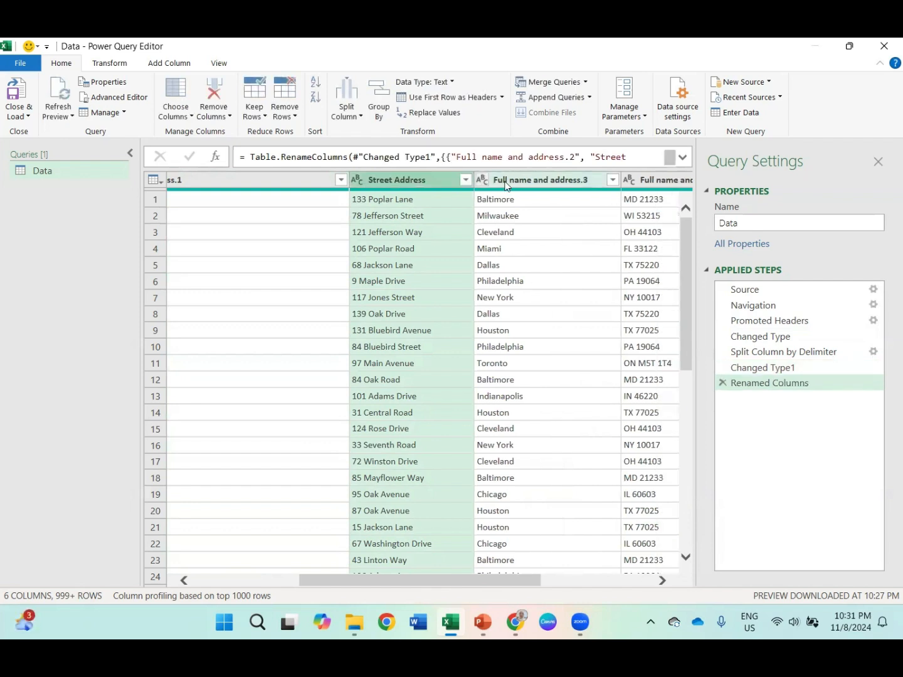
- Rename the Full name and address.3 column as City
{"action": "left_click", "coordinate": [529, 181]}
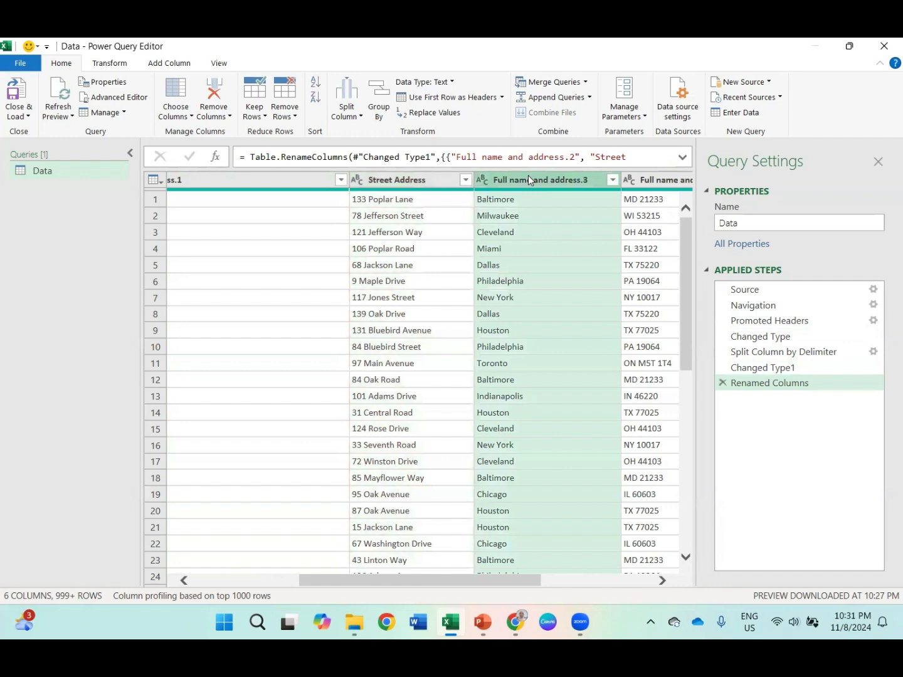
{"action": "double_click", "coordinate": [529, 179]}
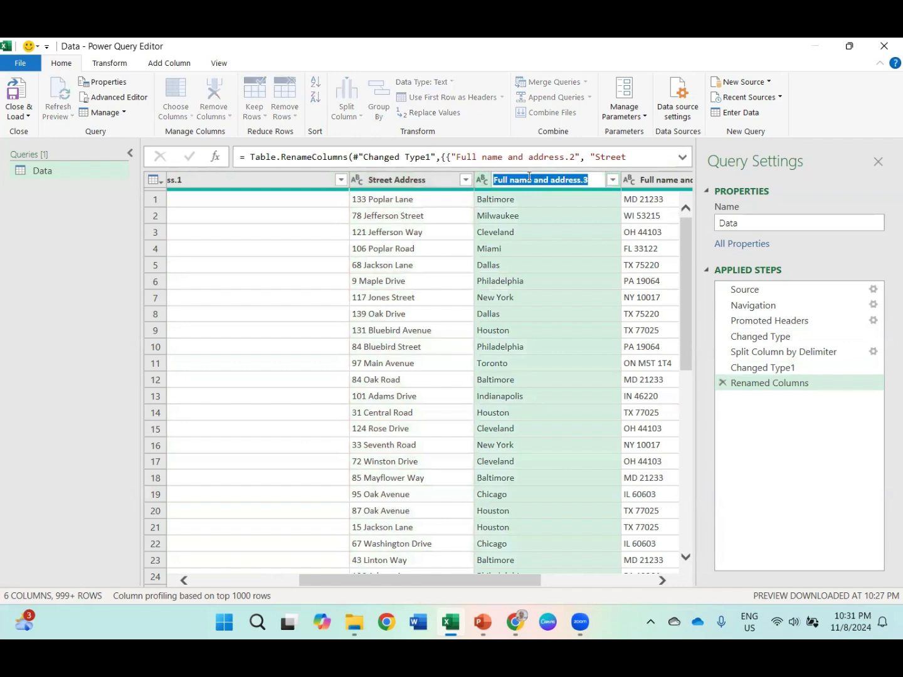
{"action": "type", "text": "City"}
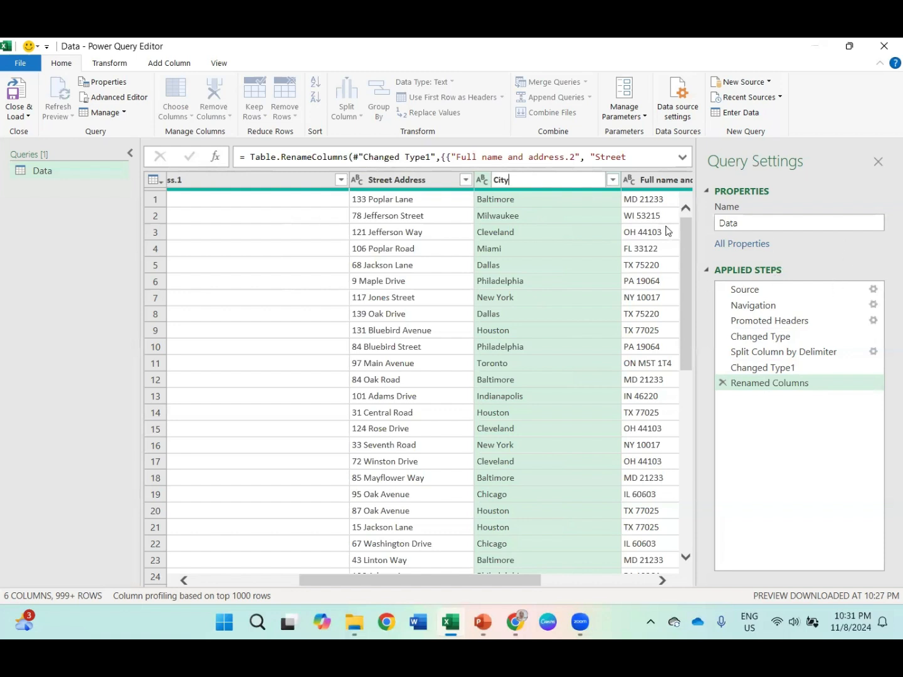
{"action": "key", "text": "Return"}
- Rename the last column, Full name and address.5, as Country
{"action": "scroll", "coordinate": [665, 230], "scroll_direction": "right", "scroll_amount": 3}
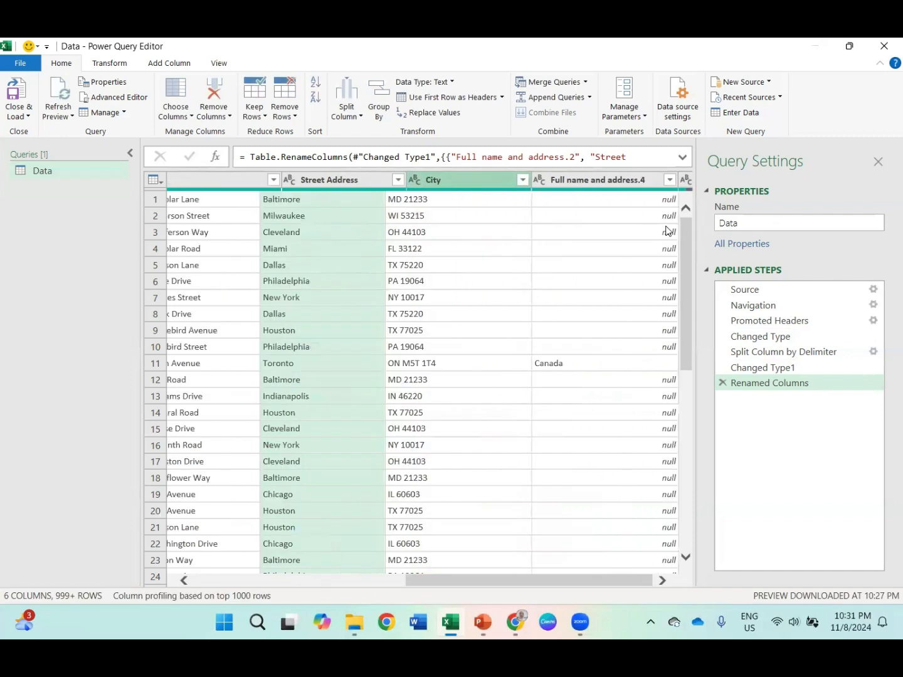
{"action": "left_click", "coordinate": [666, 231]}
{"action": "left_click", "coordinate": [555, 364]}
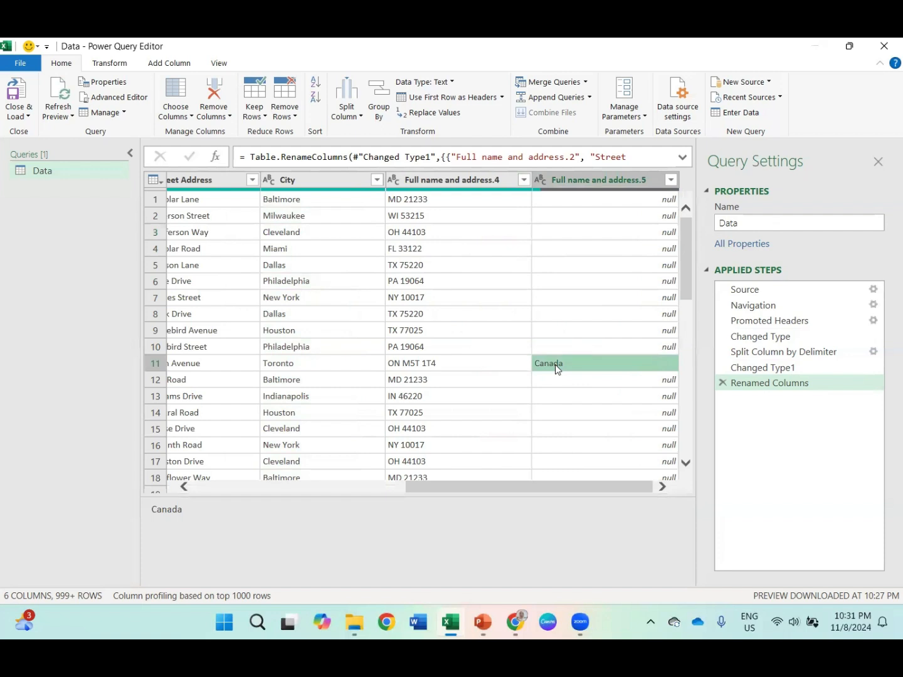
{"action": "double_click", "coordinate": [602, 180]}
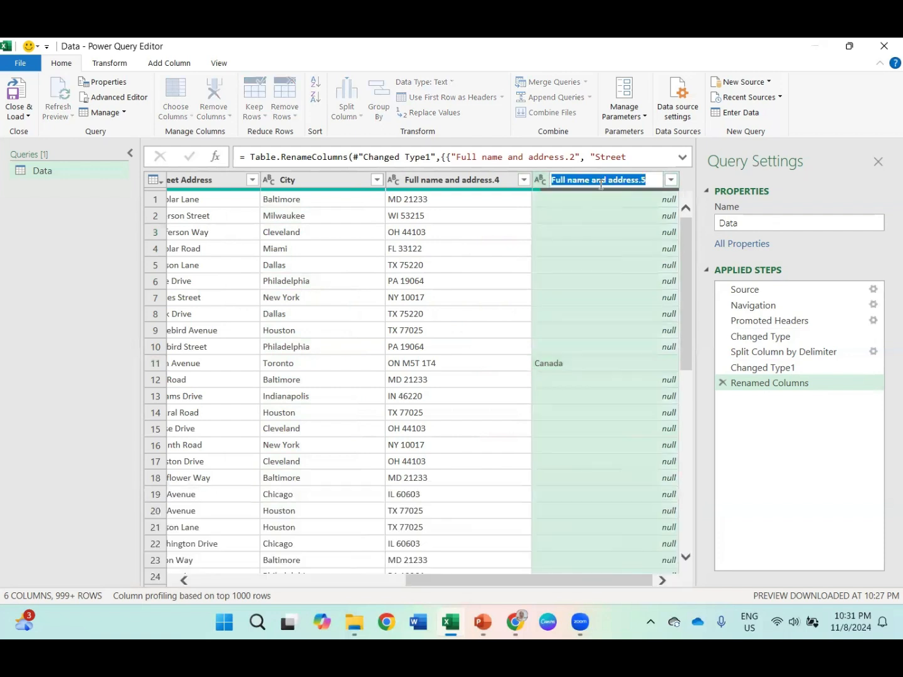
{"action": "type", "text": "Cou"}
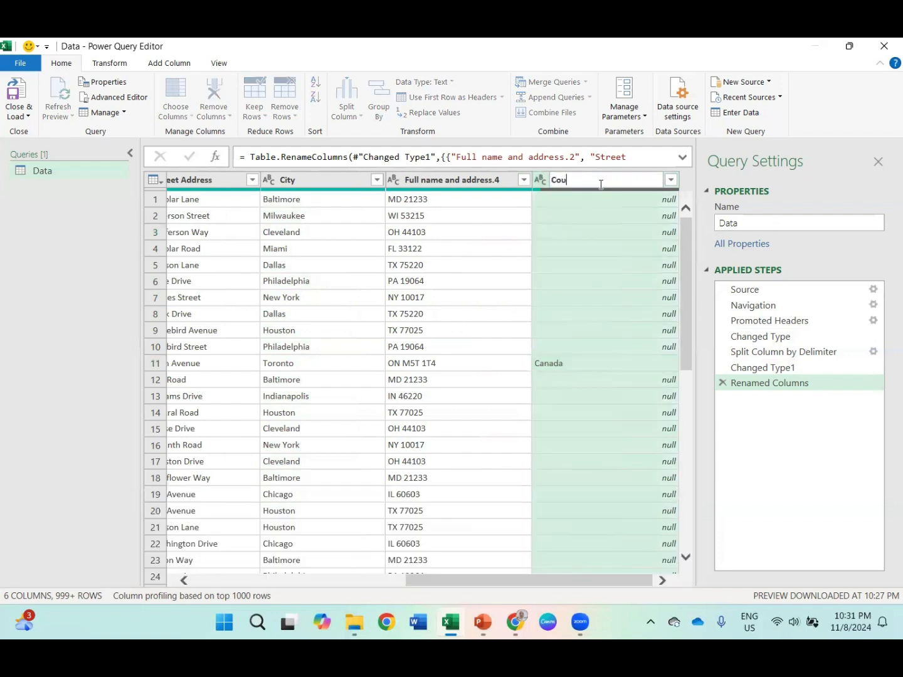
{"action": "type", "text": "ntry"}
{"action": "key", "text": "Return"}
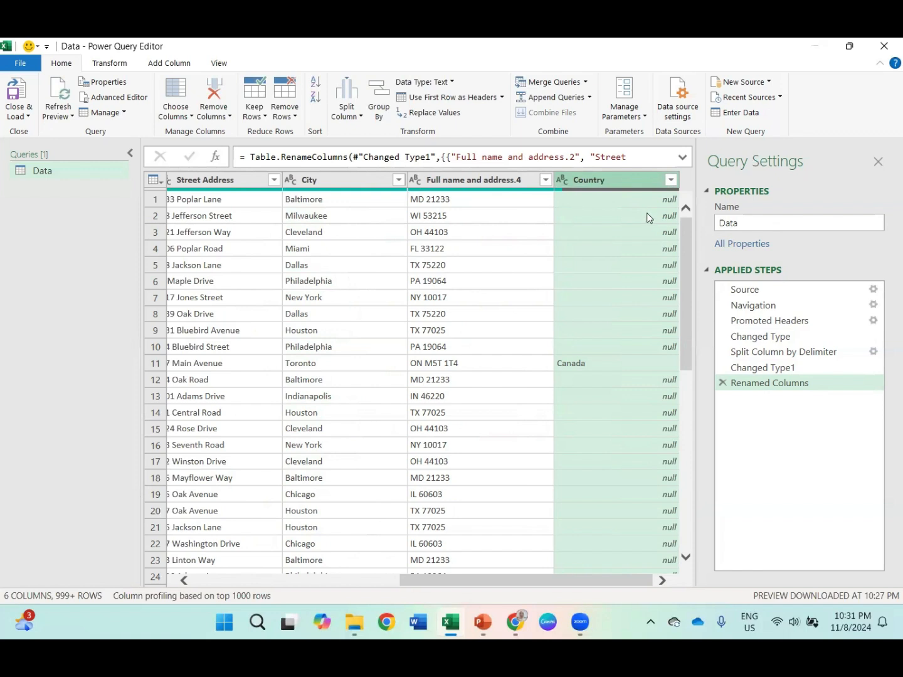
- Replace every null value in the Country column with USA
{"action": "left_click", "coordinate": [671, 180]}
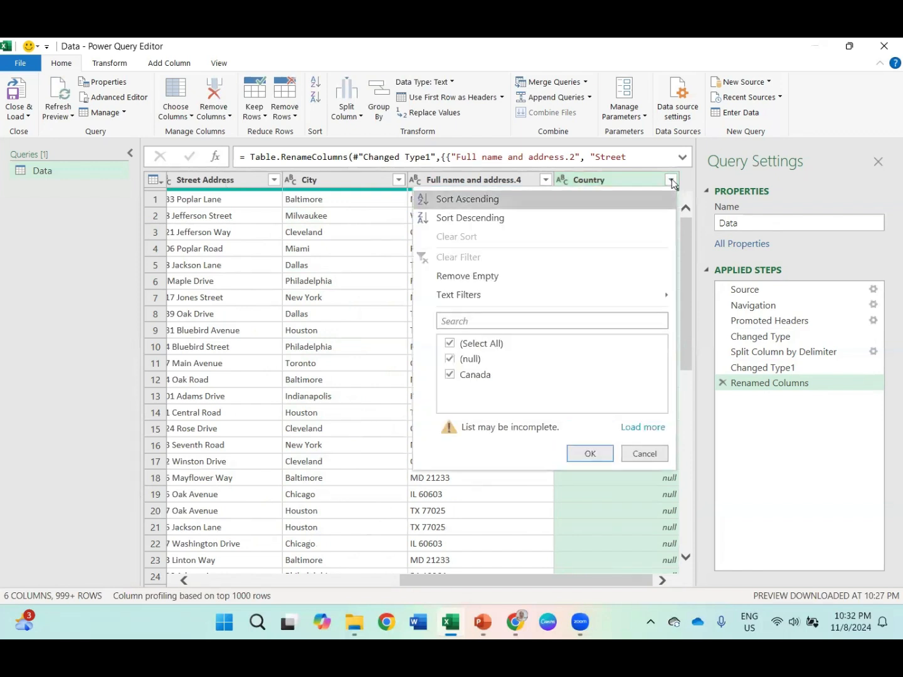
{"action": "left_click", "coordinate": [672, 182]}
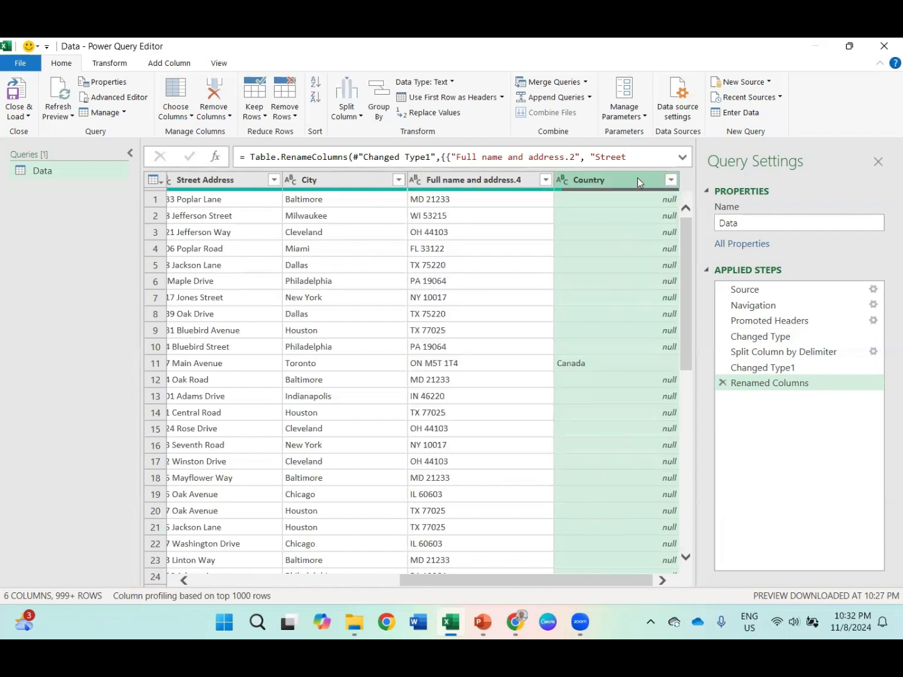
{"action": "right_click", "coordinate": [592, 185]}
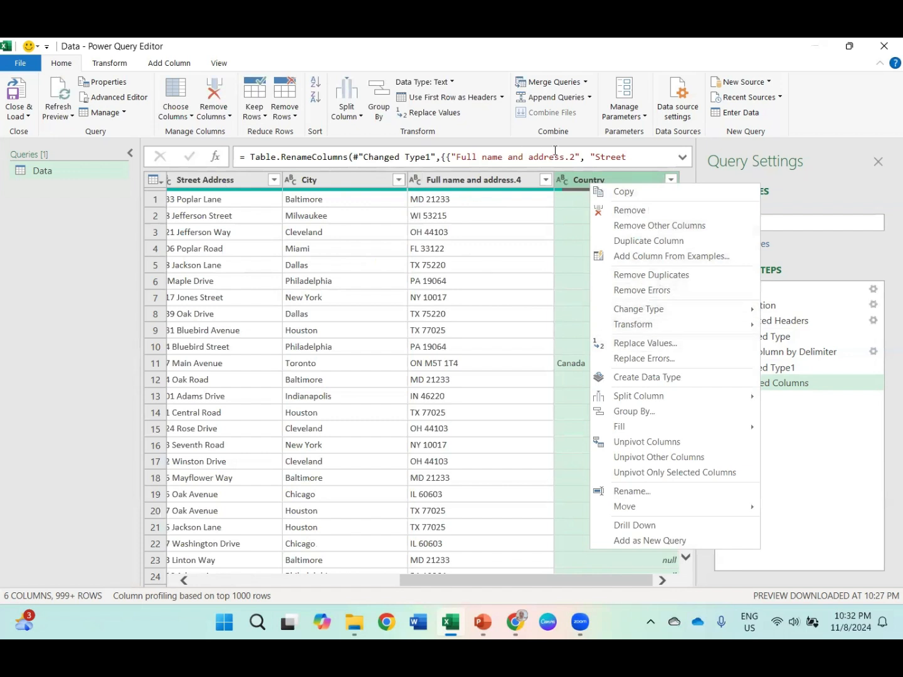
{"action": "left_click", "coordinate": [125, 62]}
{"action": "left_click", "coordinate": [126, 63]}
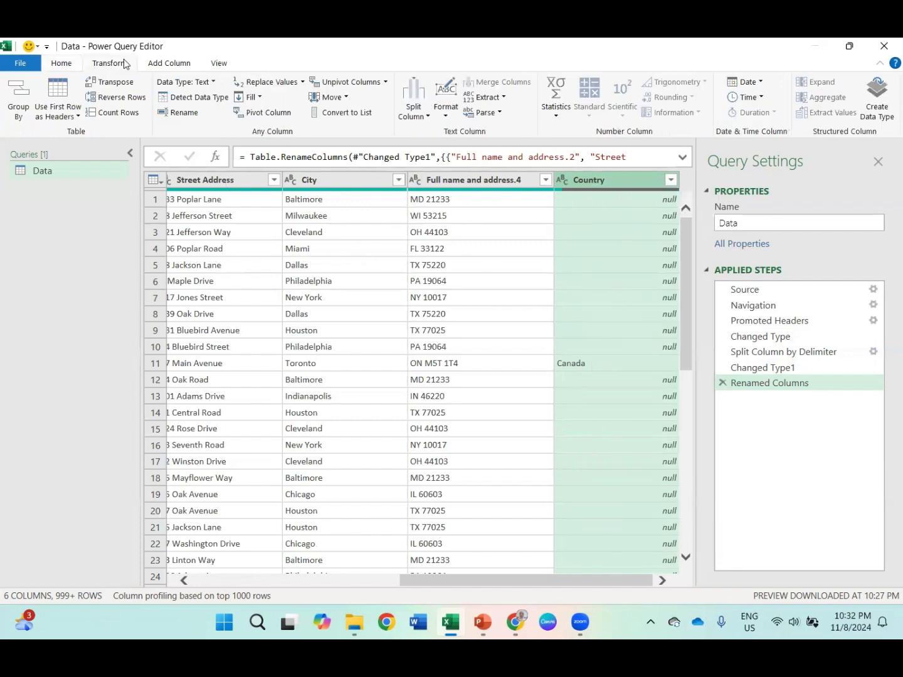
{"action": "left_click", "coordinate": [283, 84]}
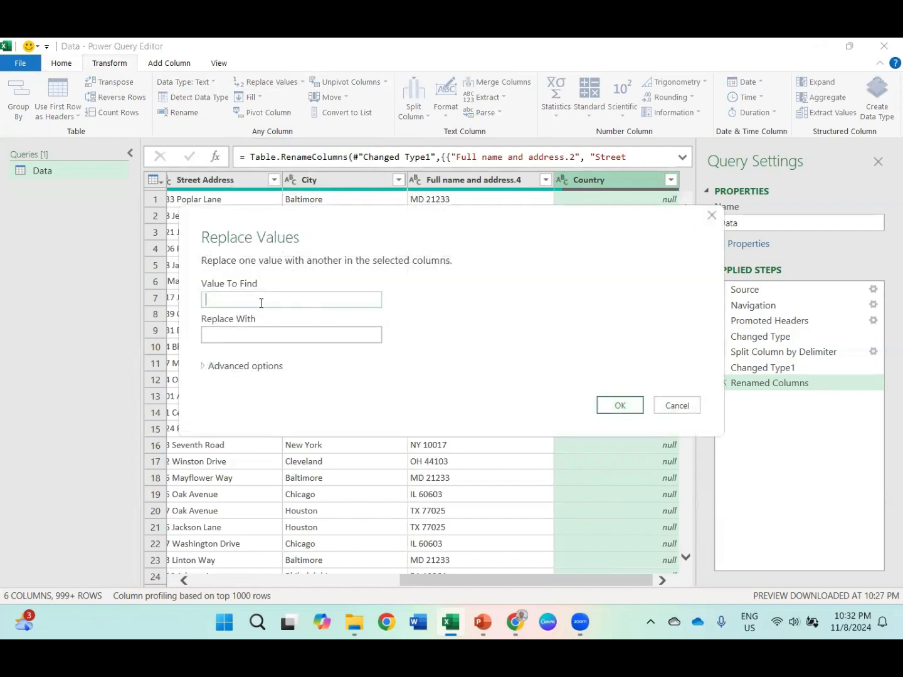
{"action": "type", "text": "null"}
{"action": "left_click", "coordinate": [248, 330]}
{"action": "type", "text": "USA"}
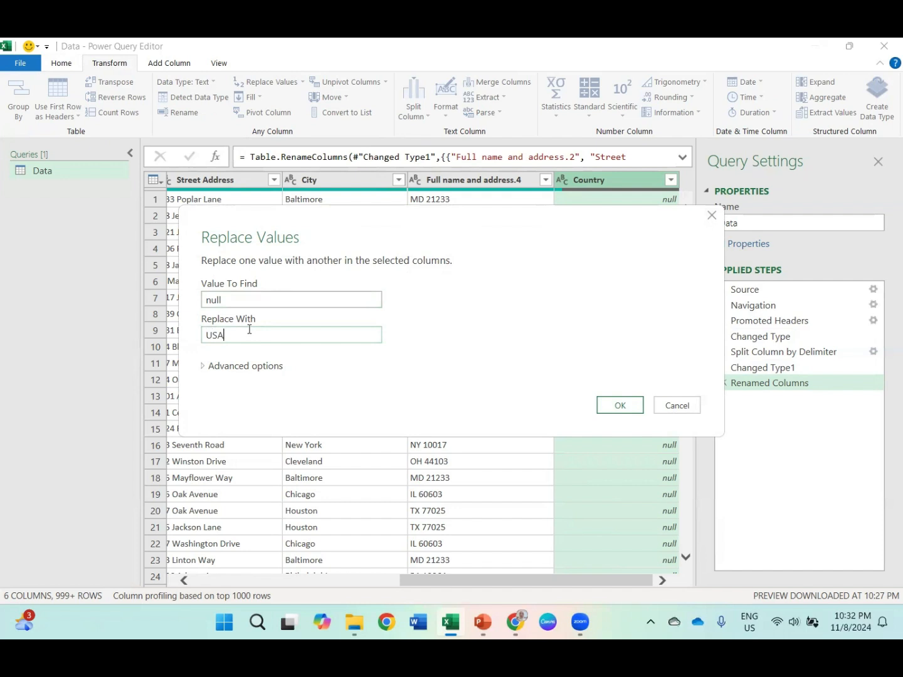
{"action": "left_click", "coordinate": [620, 406]}
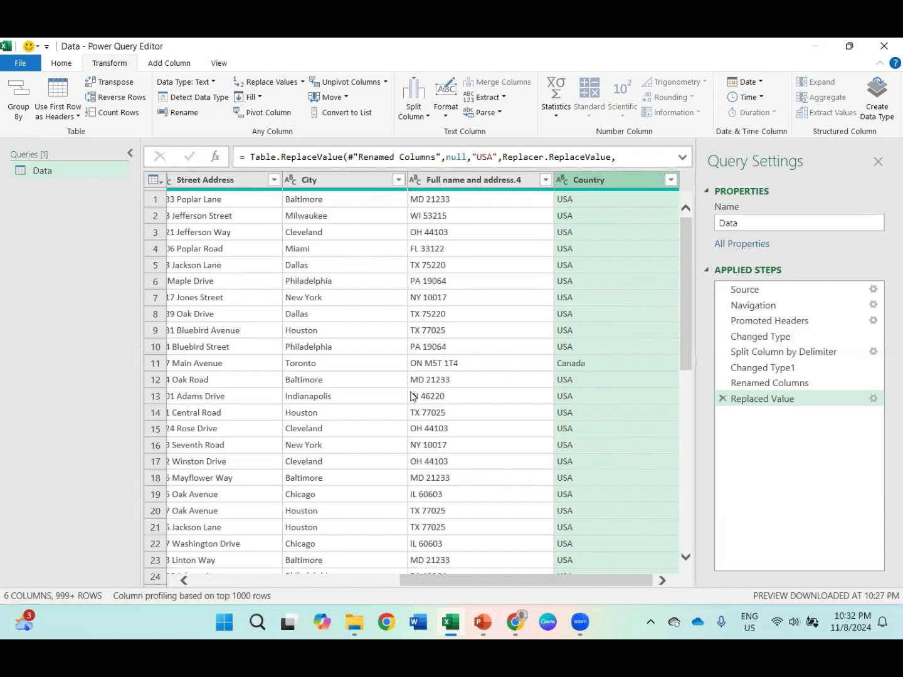
- Split the Full name and address.4 column by space at the left-most delimiter only
{"action": "left_click", "coordinate": [461, 179]}
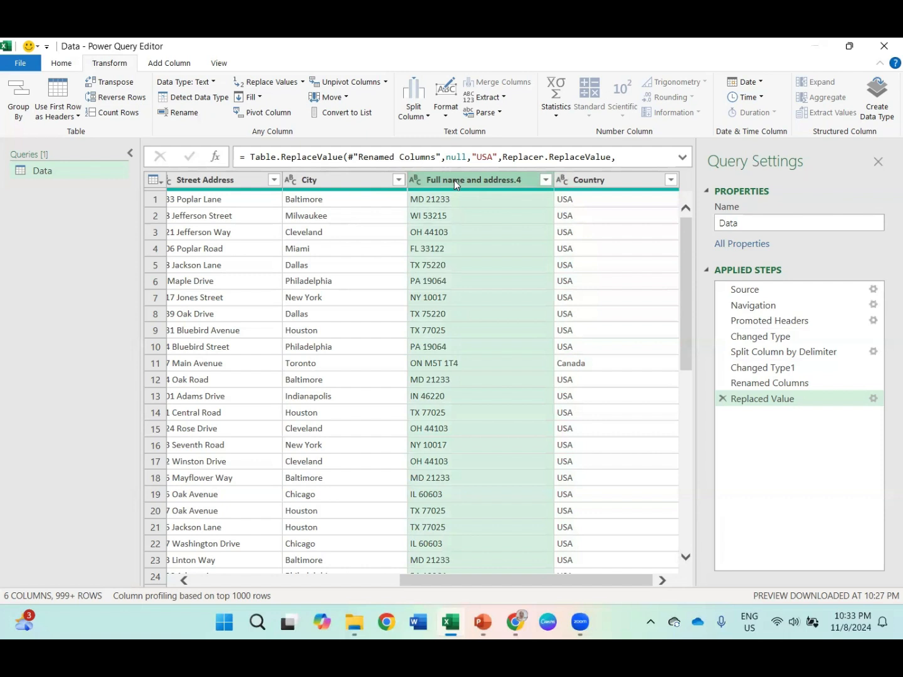
{"action": "right_click", "coordinate": [454, 180]}
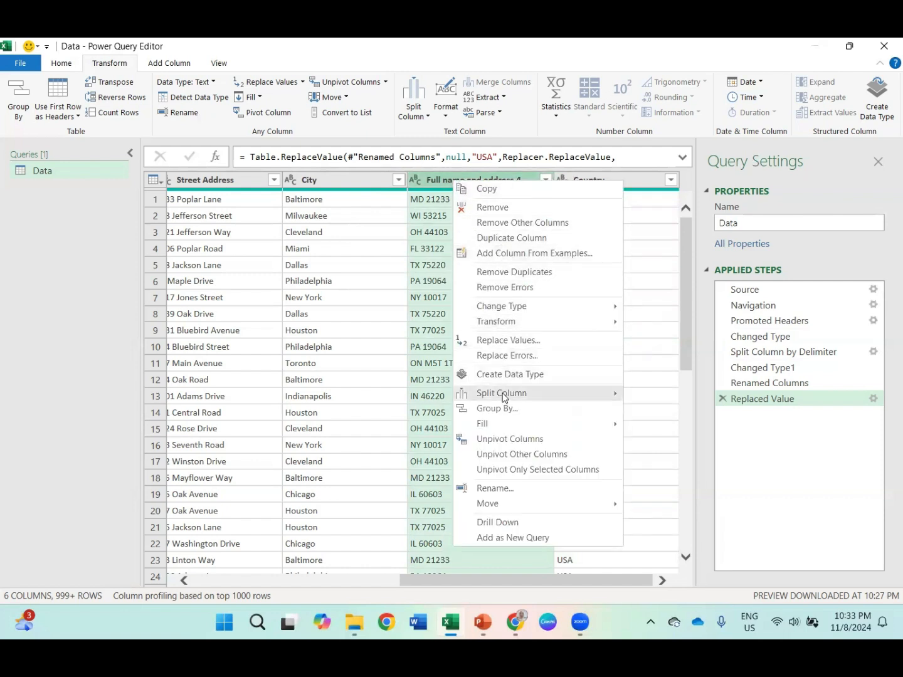
{"action": "mouse_move", "coordinate": [506, 388]}
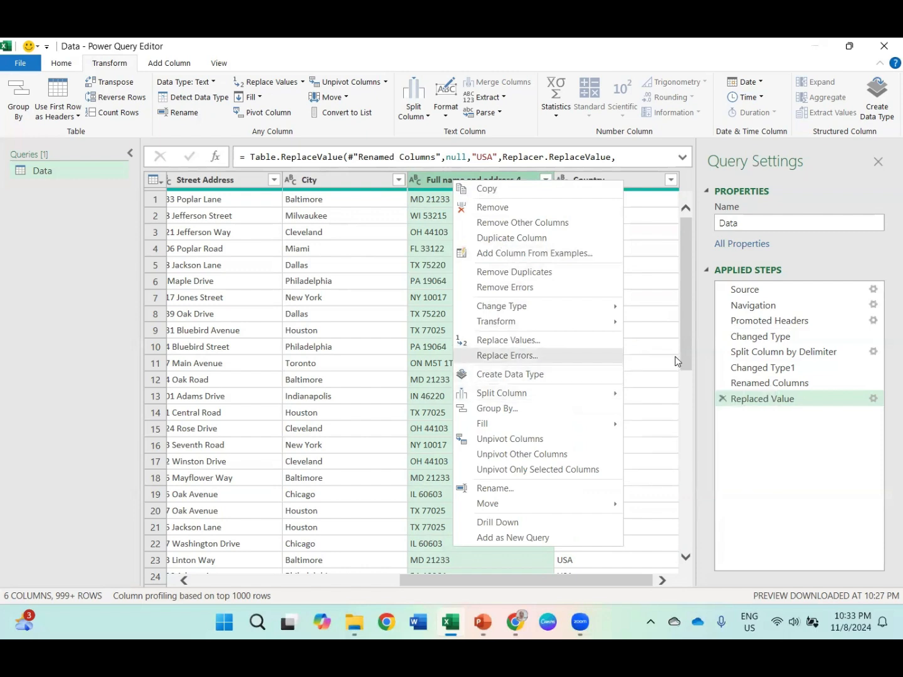
{"action": "left_click", "coordinate": [60, 64]}
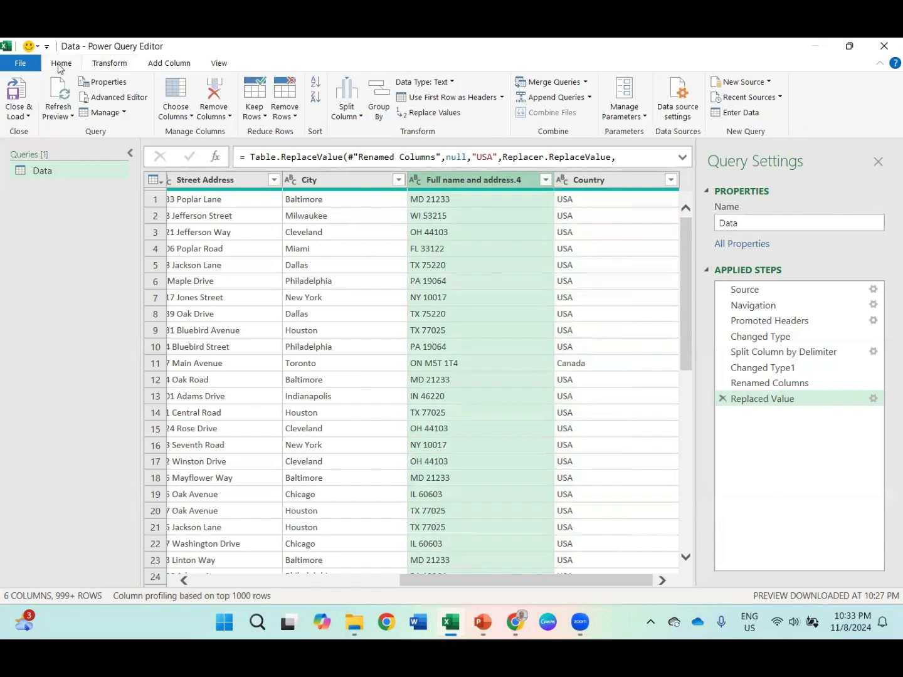
{"action": "left_click", "coordinate": [357, 111]}
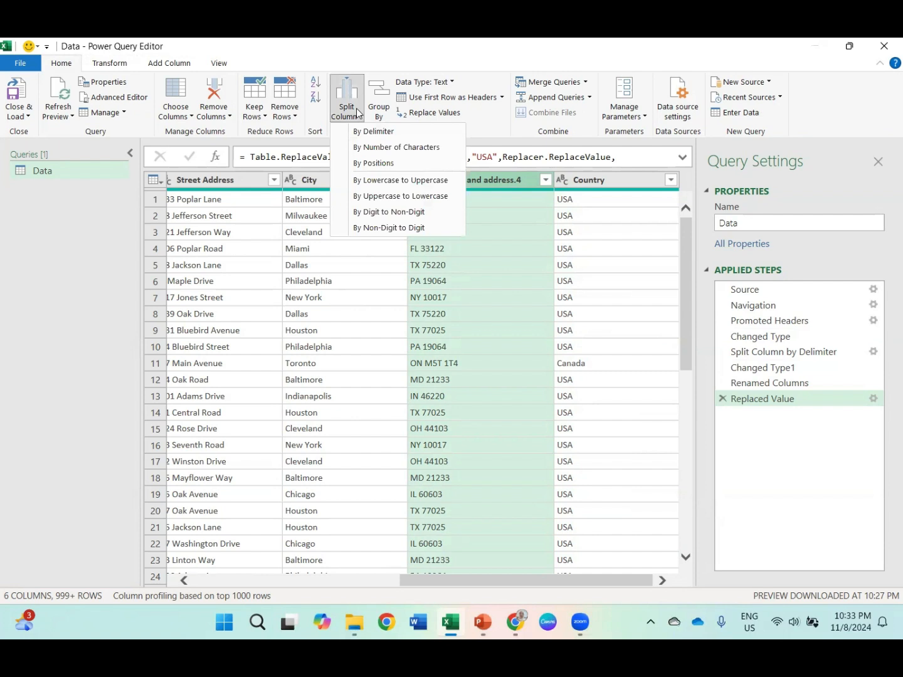
{"action": "left_click", "coordinate": [379, 132]}
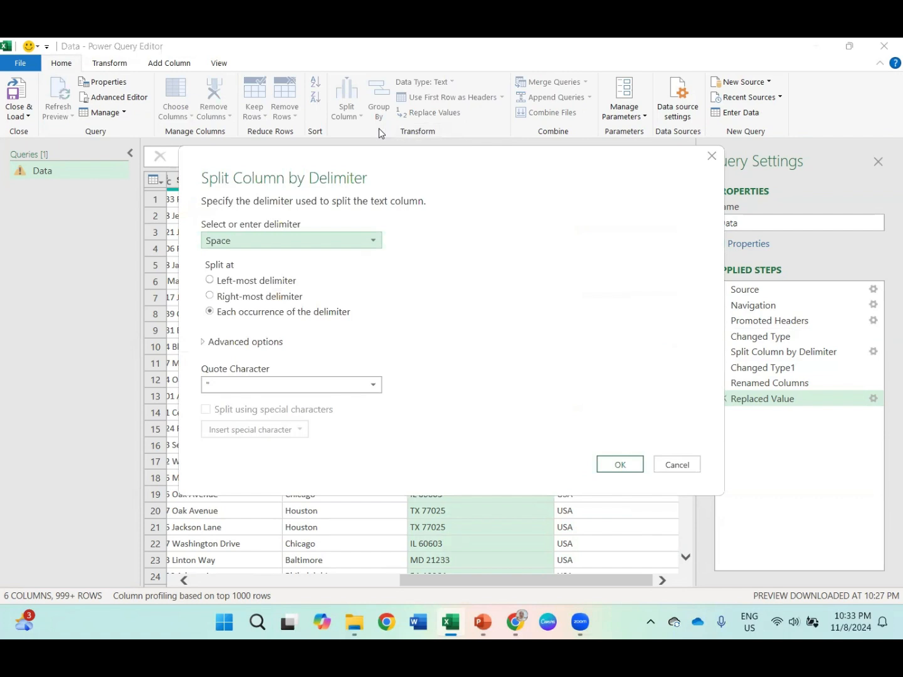
{"action": "left_click", "coordinate": [210, 280]}
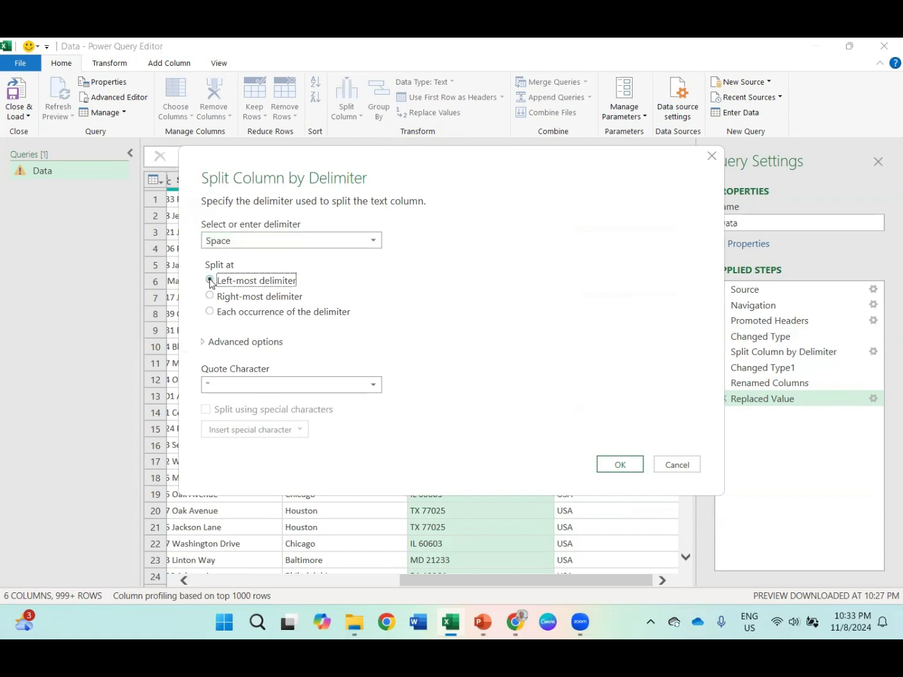
{"action": "left_click", "coordinate": [621, 466]}
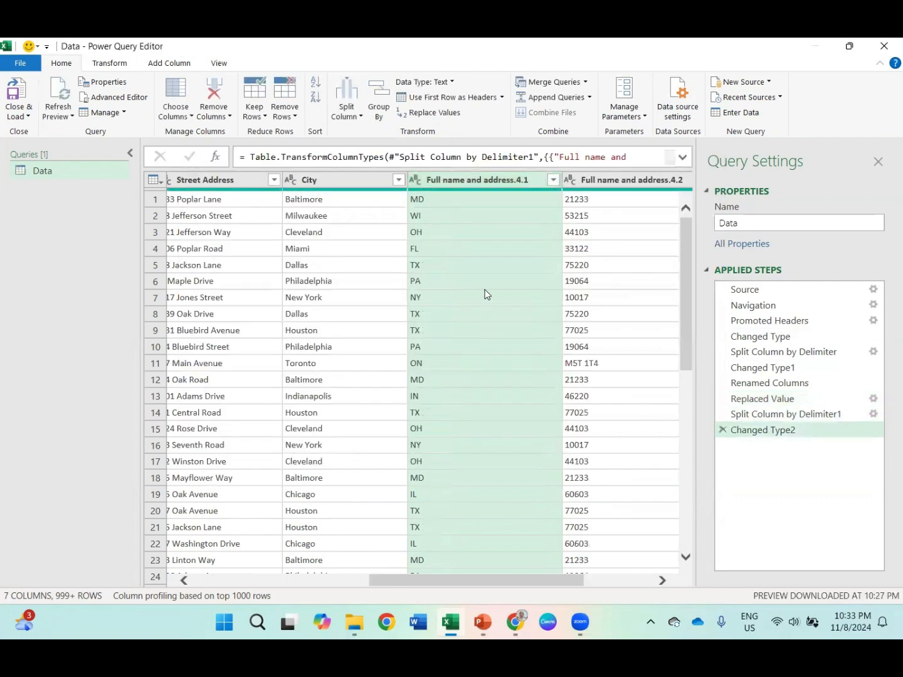
- Remove the applied steps Changed Type2 and Split Column by Delimiter1 to undo the state and postal code split
{"action": "scroll", "coordinate": [486, 294], "scroll_direction": "down", "scroll_amount": 3}
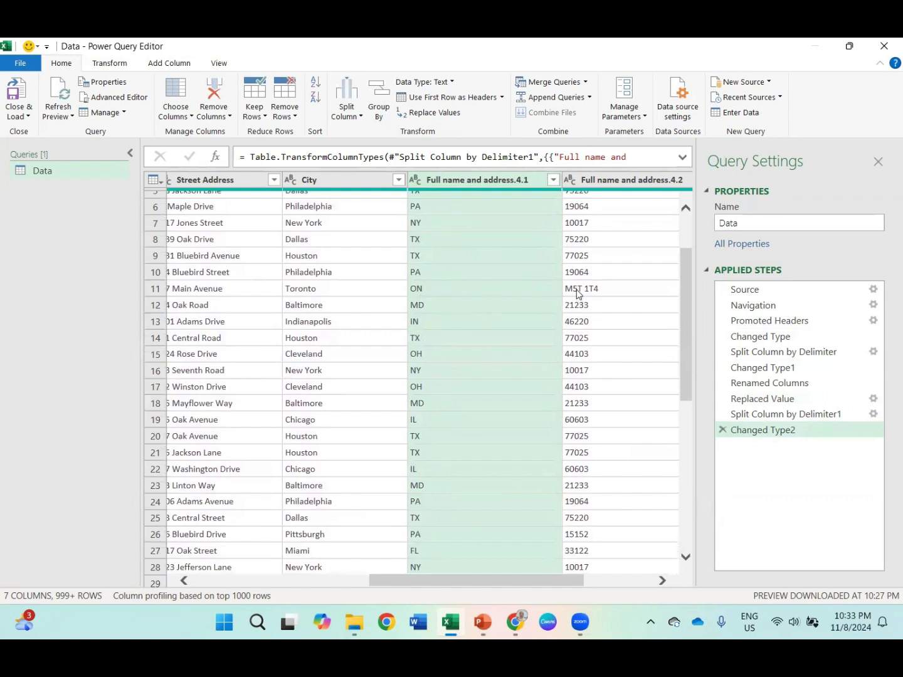
{"action": "left_click", "coordinate": [723, 432]}
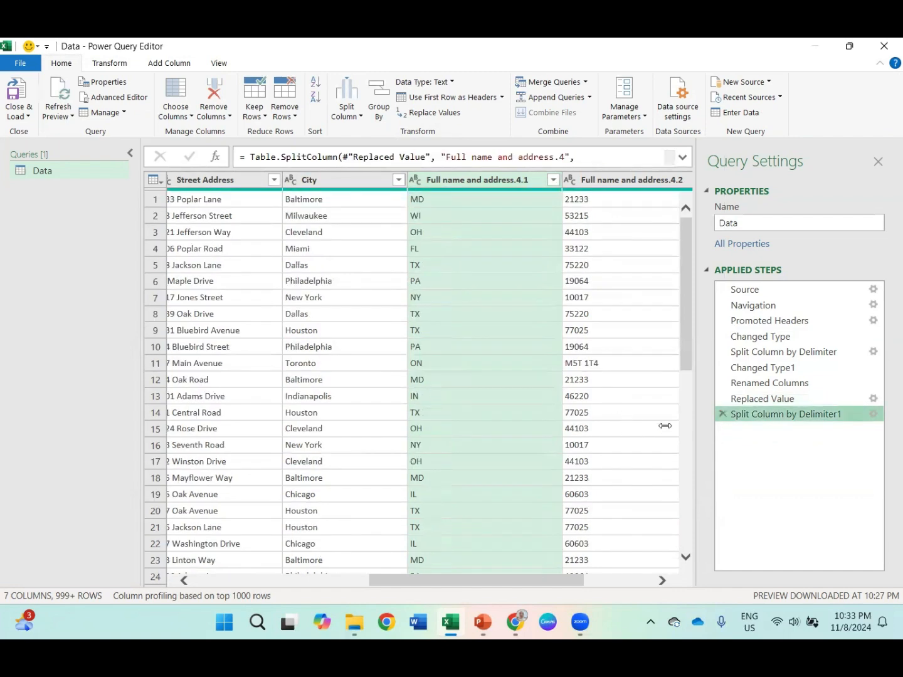
{"action": "left_click", "coordinate": [722, 414]}
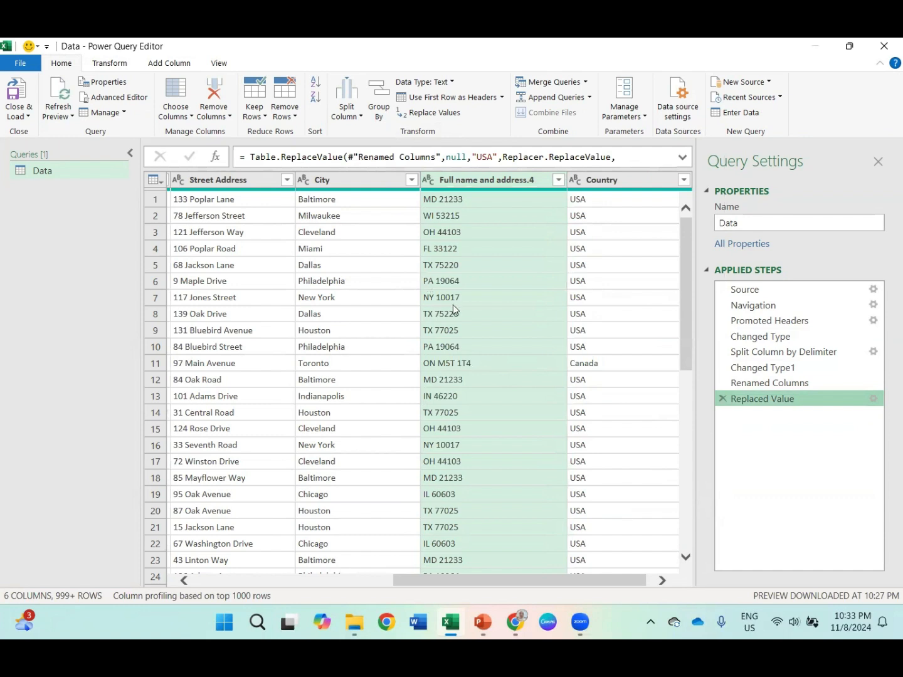
- Split the combined state and postal code column, Full name and address.4, at the left-most space delimiter
{"action": "left_click", "coordinate": [446, 367]}
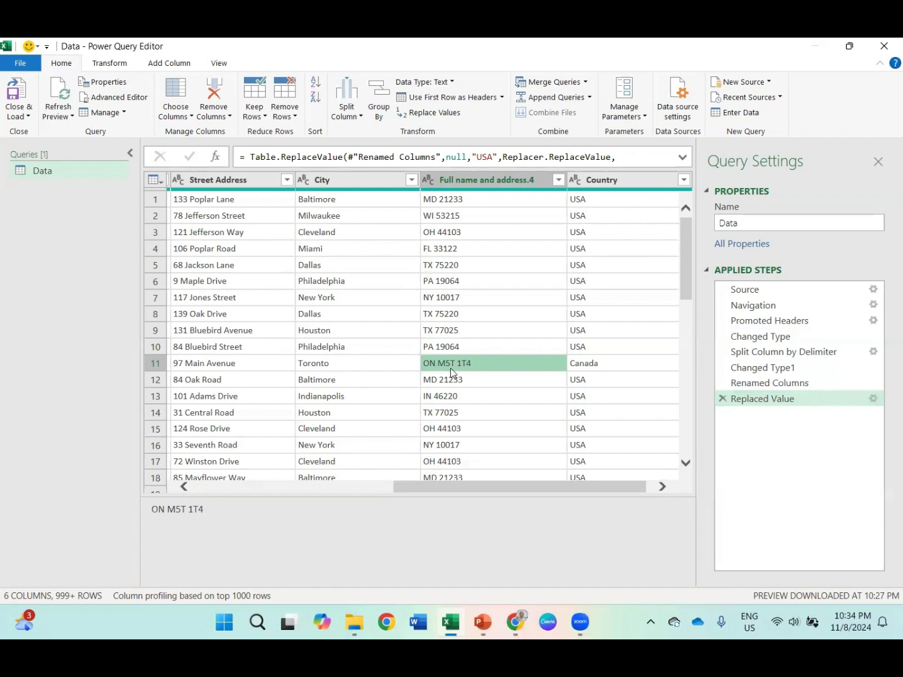
{"action": "left_click", "coordinate": [350, 122]}
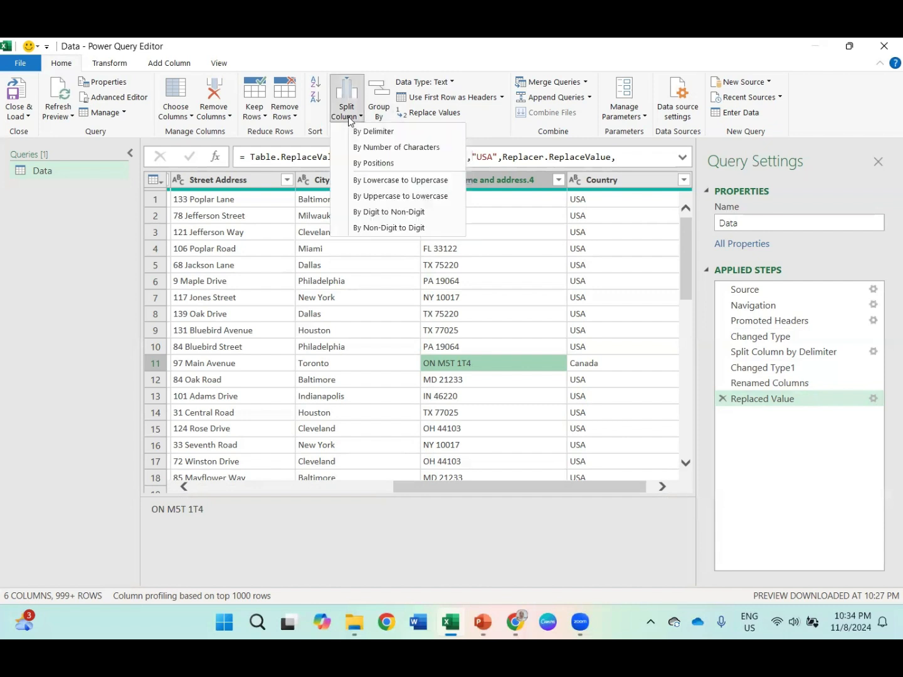
{"action": "left_click", "coordinate": [366, 131]}
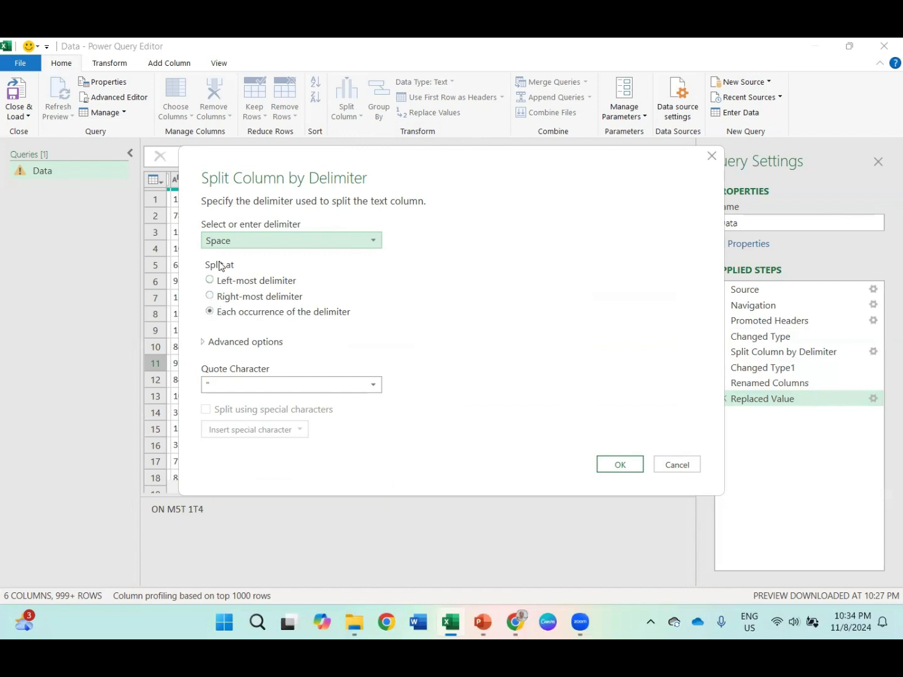
{"action": "left_click", "coordinate": [211, 282]}
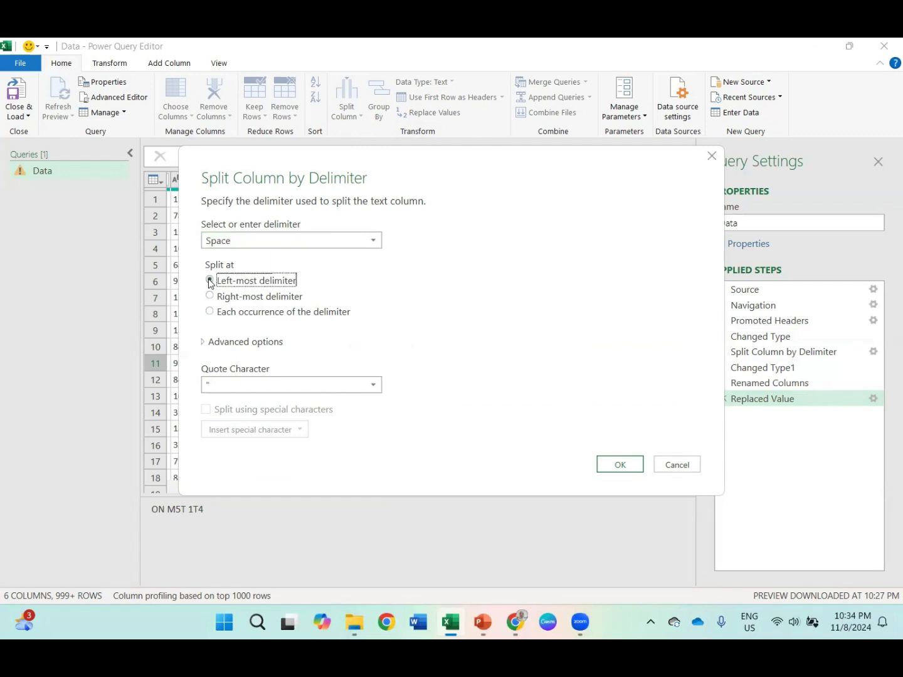
{"action": "left_click", "coordinate": [633, 463]}
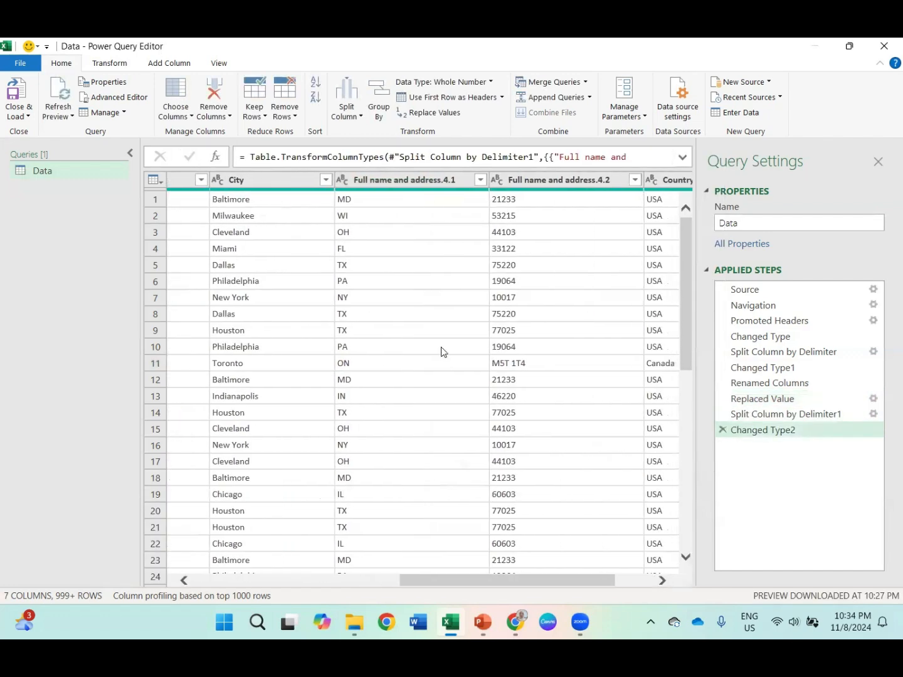
- Rename the state column, Full name and address.4.1, as State/Provine
{"action": "scroll", "coordinate": [432, 357], "scroll_direction": "down", "scroll_amount": 6}
{"action": "double_click", "coordinate": [422, 180]}
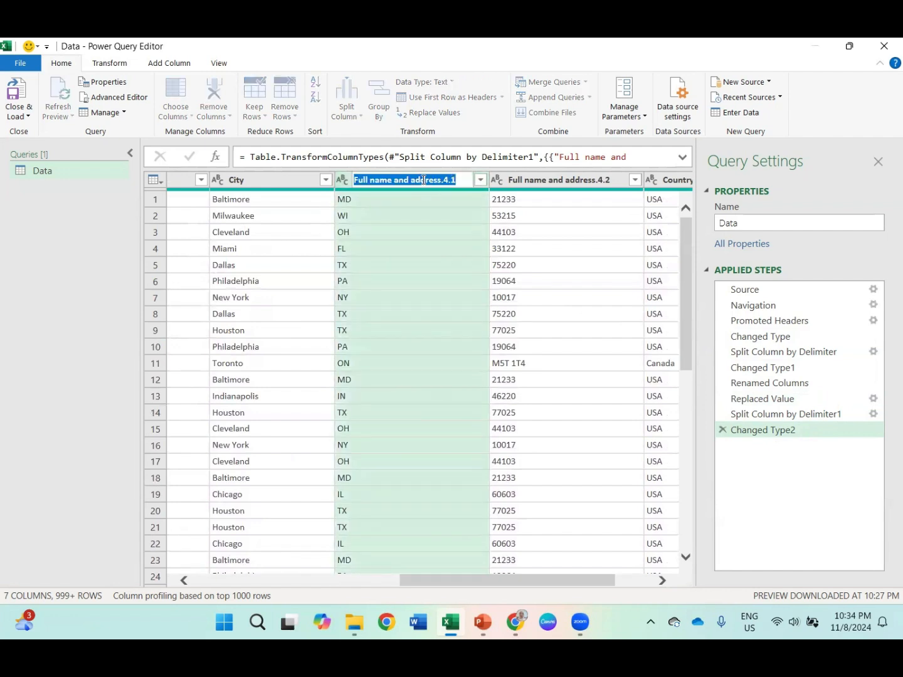
{"action": "type", "text": "S"}
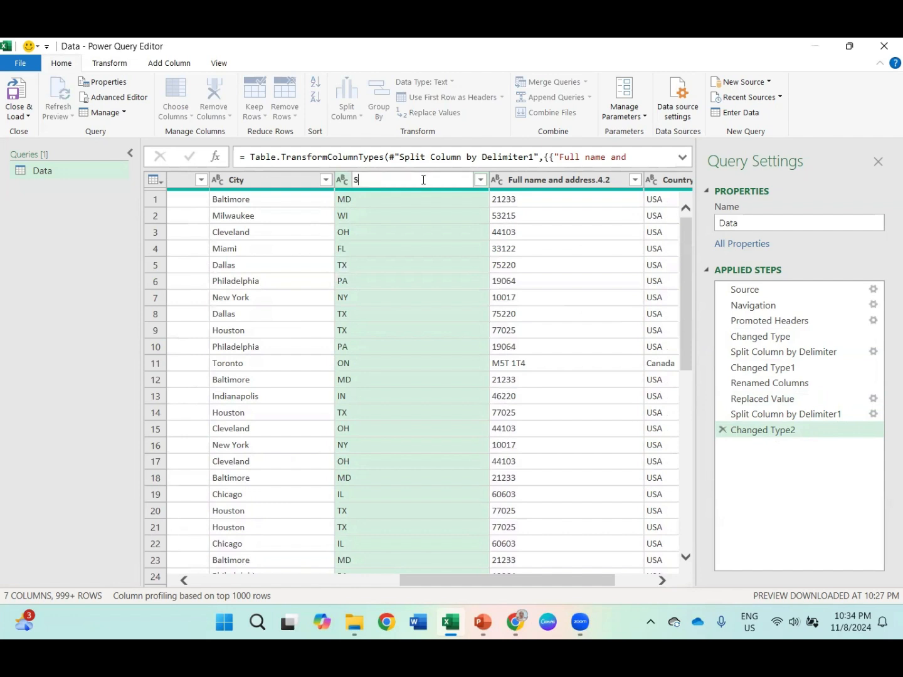
{"action": "type", "text": "tate/Provine"}
{"action": "key", "text": "Return"}
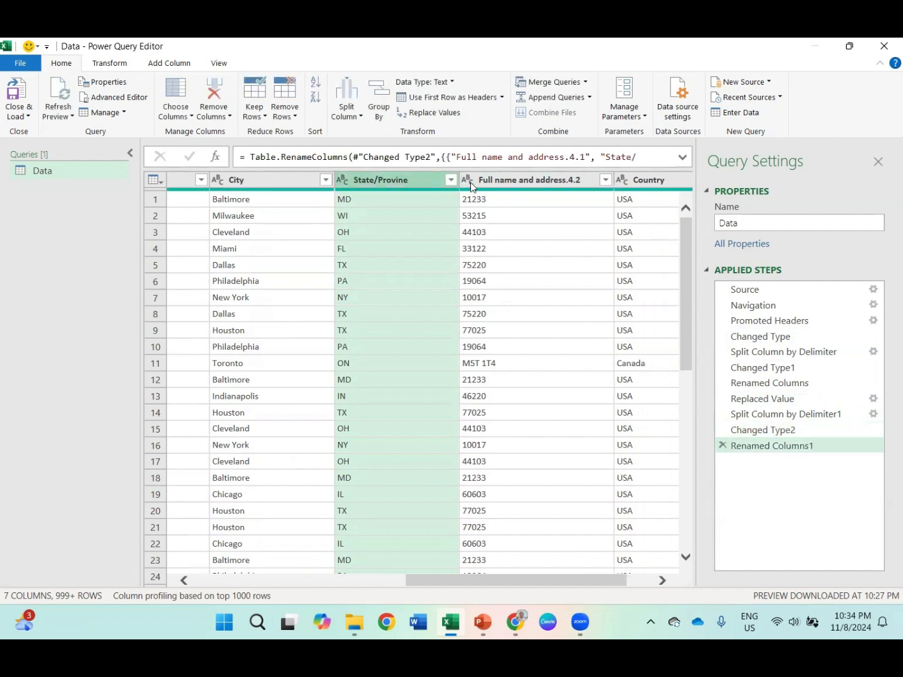
- Rename the Full name and address.4.2 column as Postal Code
{"action": "left_click", "coordinate": [485, 182]}
{"action": "double_click", "coordinate": [485, 182]}
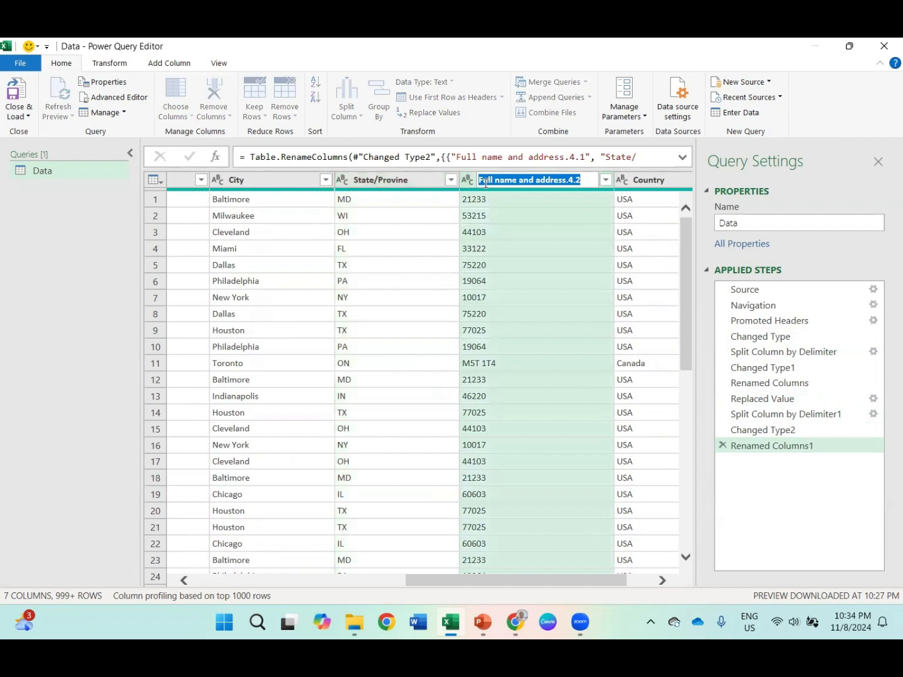
{"action": "type", "text": "Post"}
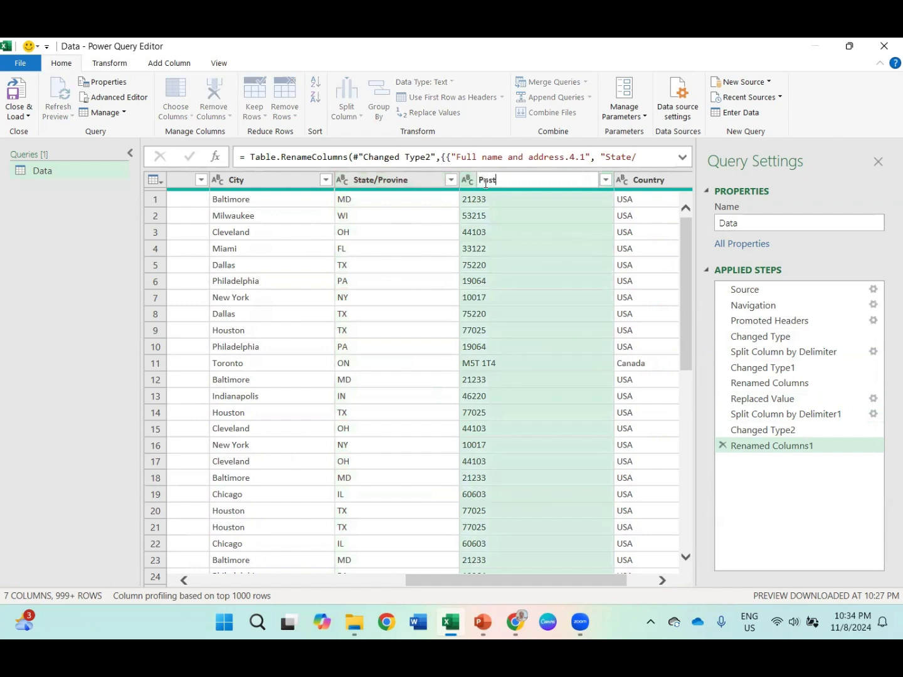
{"action": "type", "text": "al Code"}
{"action": "key", "text": "Return"}
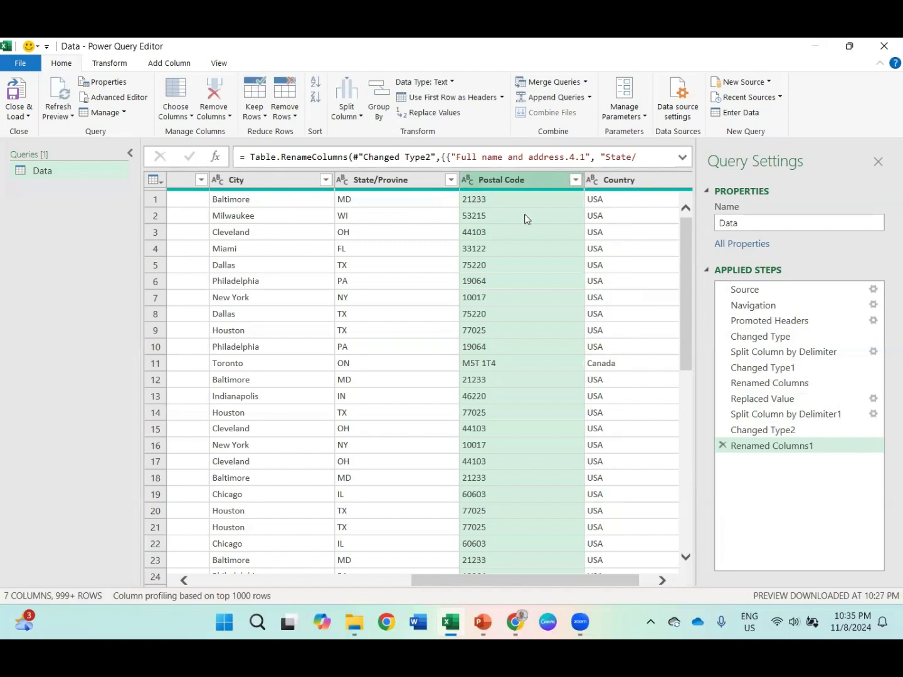
- Split the Full name and address.1 column by space at the right-most delimiter only
{"action": "scroll", "coordinate": [566, 220], "scroll_direction": "left", "scroll_amount": 3}
{"action": "scroll", "coordinate": [568, 221], "scroll_direction": "right", "scroll_amount": 3}
{"action": "scroll", "coordinate": [566, 220], "scroll_direction": "left", "scroll_amount": 4}
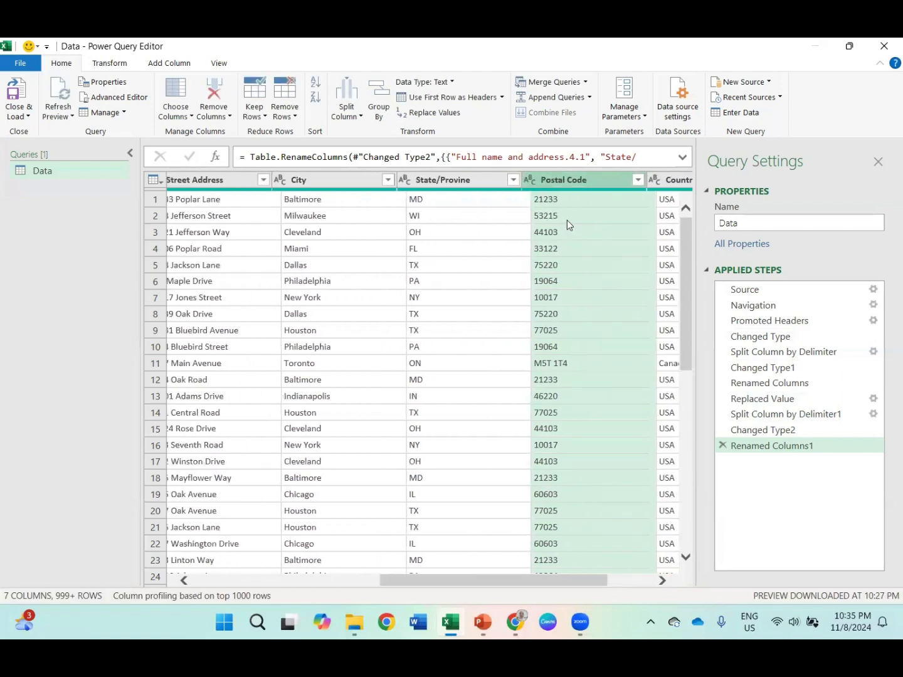
{"action": "scroll", "coordinate": [471, 202], "scroll_direction": "left", "scroll_amount": 1}
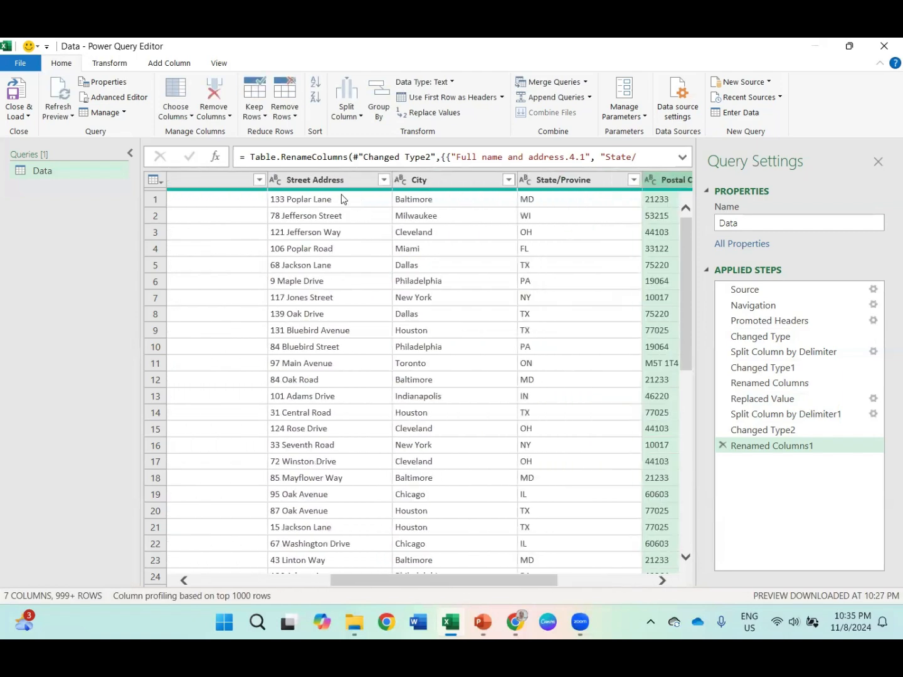
{"action": "scroll", "coordinate": [341, 199], "scroll_direction": "left", "scroll_amount": 3}
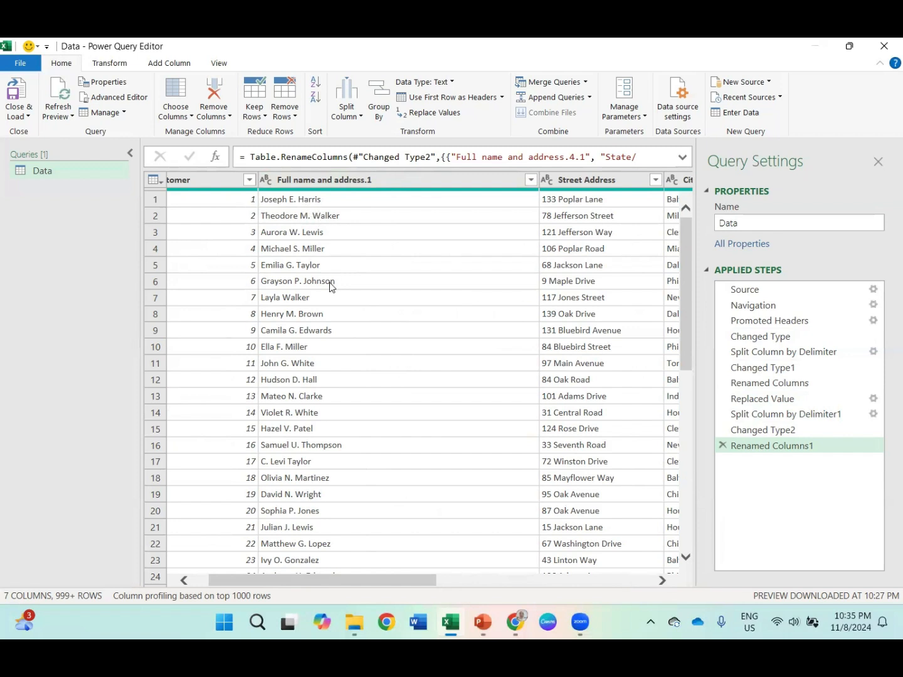
{"action": "right_click", "coordinate": [324, 182]}
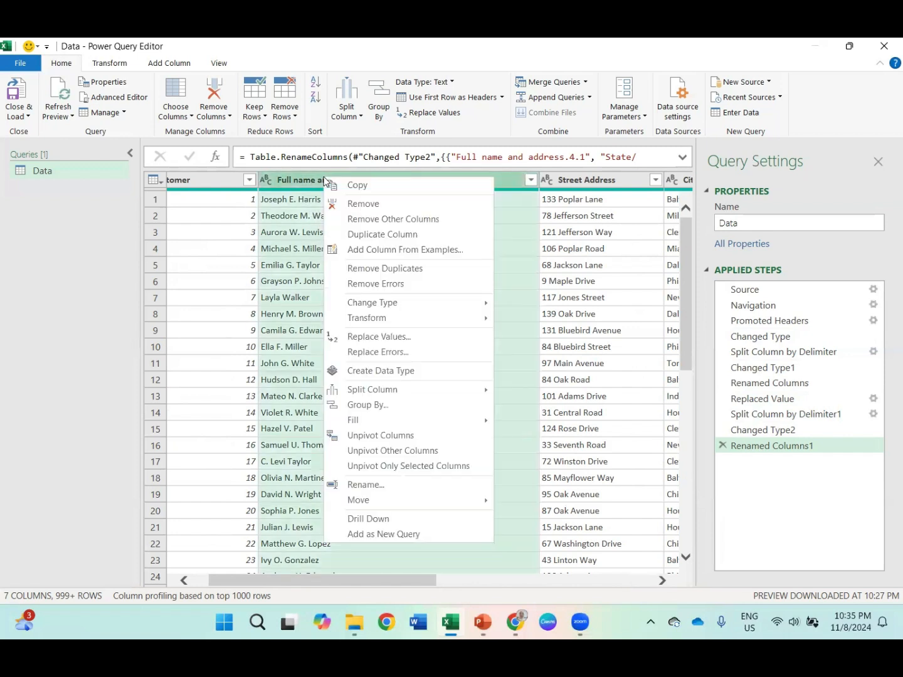
{"action": "left_click", "coordinate": [353, 118]}
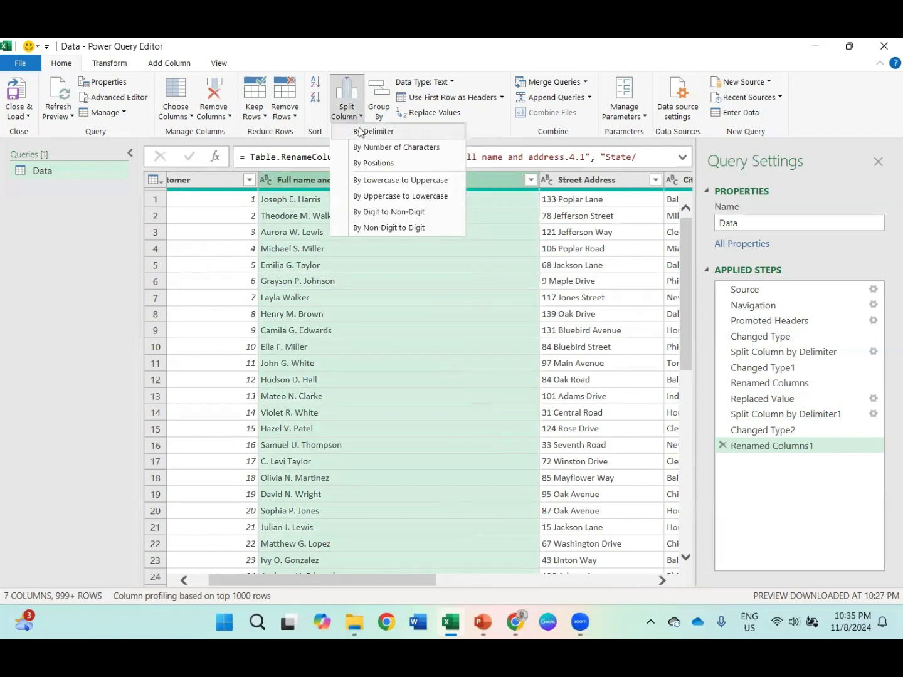
{"action": "left_click", "coordinate": [361, 132]}
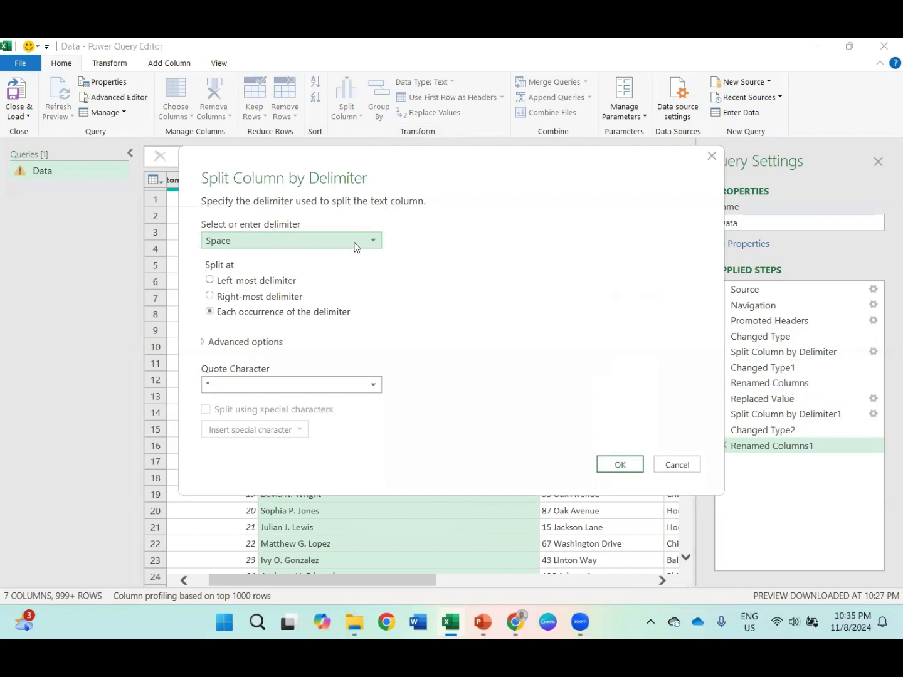
{"action": "left_click", "coordinate": [254, 296]}
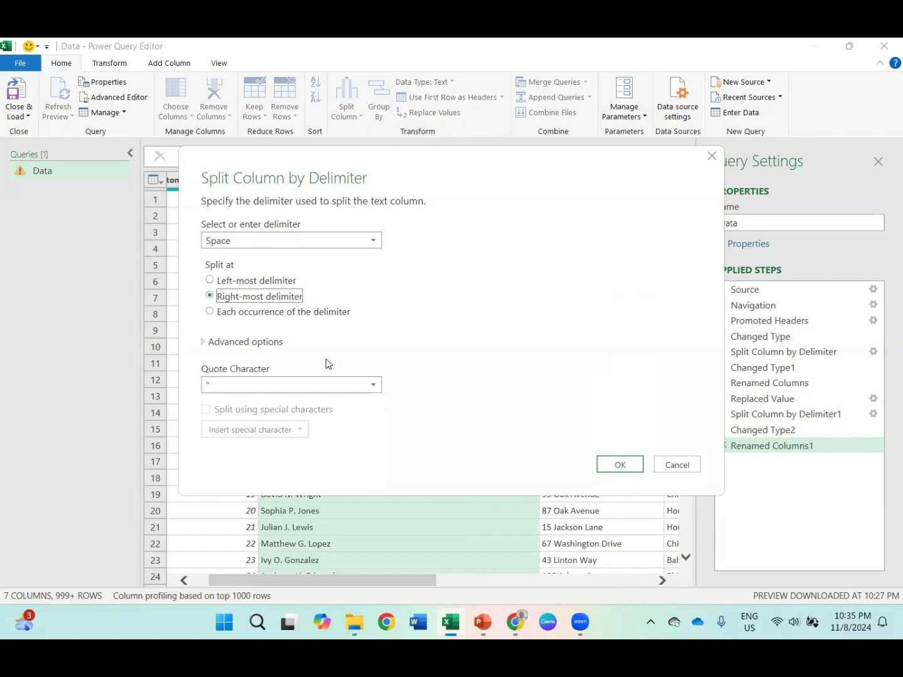
{"action": "left_click", "coordinate": [619, 464]}
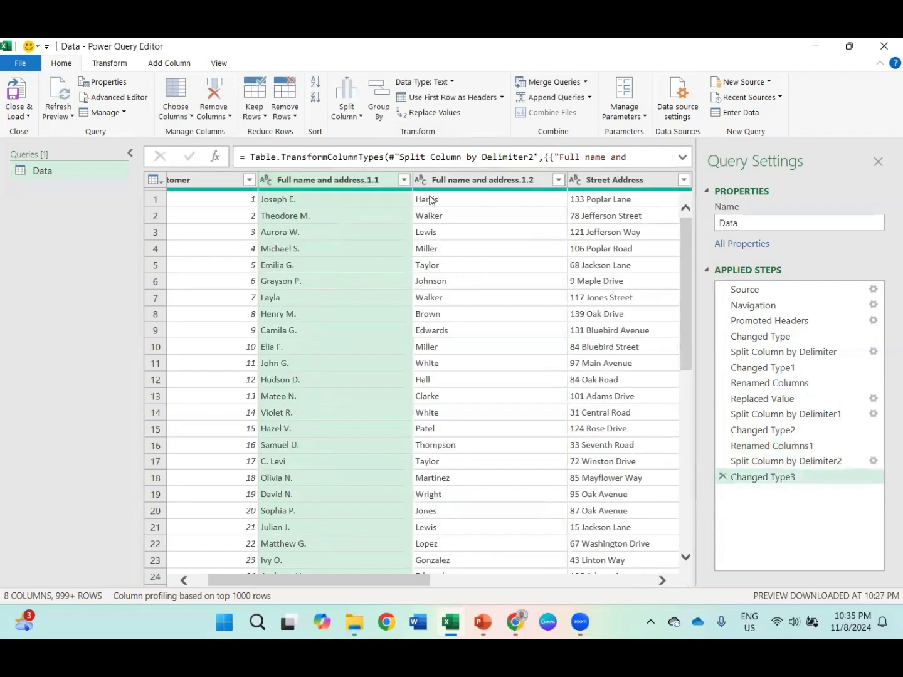
- Rename the Full name and address.1.1 column, holding first names and initials, as Given Name
{"action": "scroll", "coordinate": [457, 510], "scroll_direction": "down", "scroll_amount": 4}
{"action": "scroll", "coordinate": [457, 509], "scroll_direction": "down", "scroll_amount": 9}
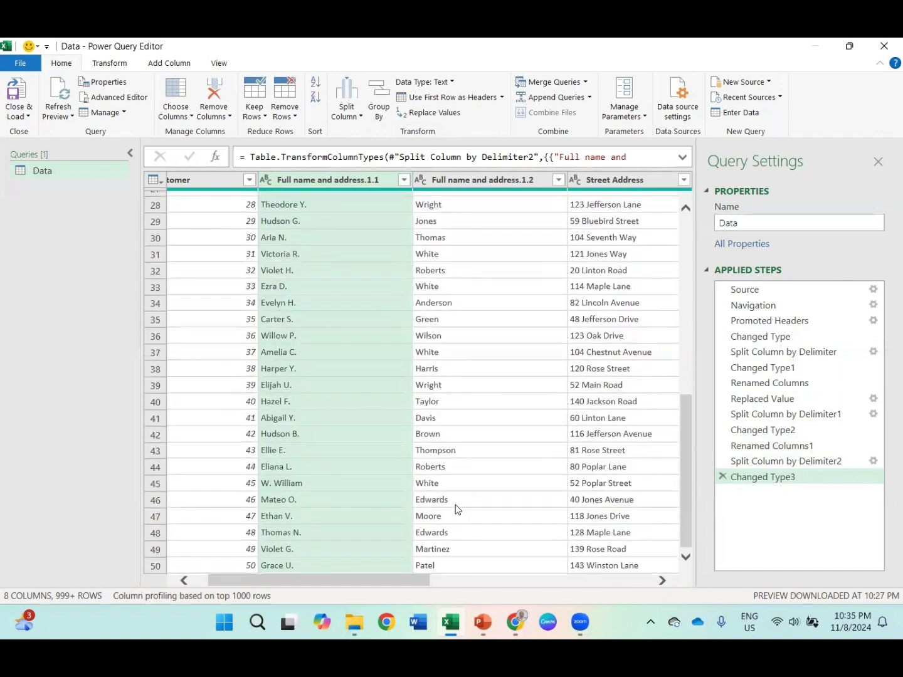
{"action": "scroll", "coordinate": [457, 511], "scroll_direction": "up", "scroll_amount": 13}
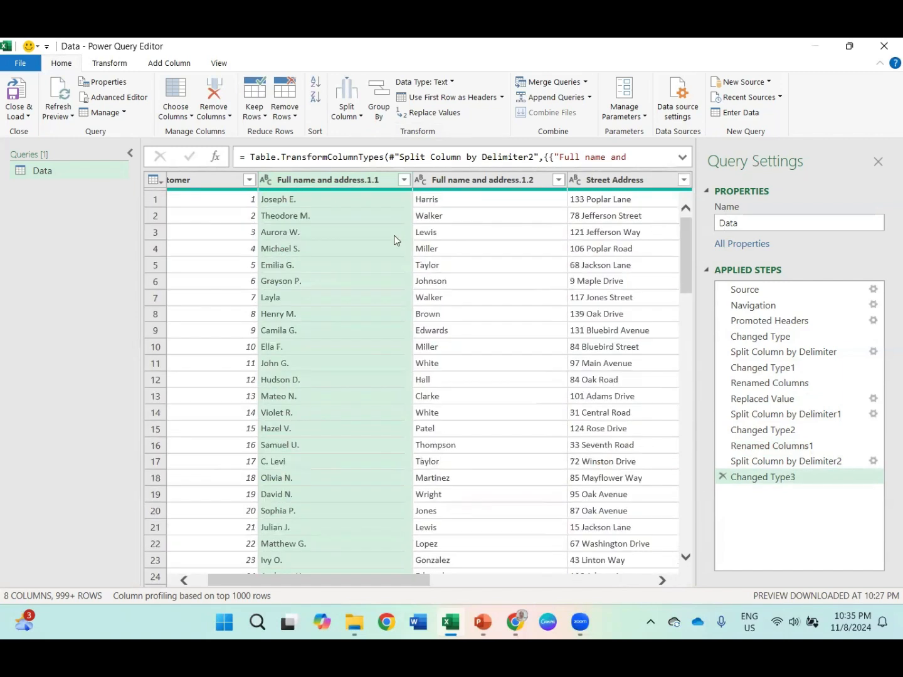
{"action": "left_click", "coordinate": [443, 180]}
{"action": "left_click", "coordinate": [348, 180]}
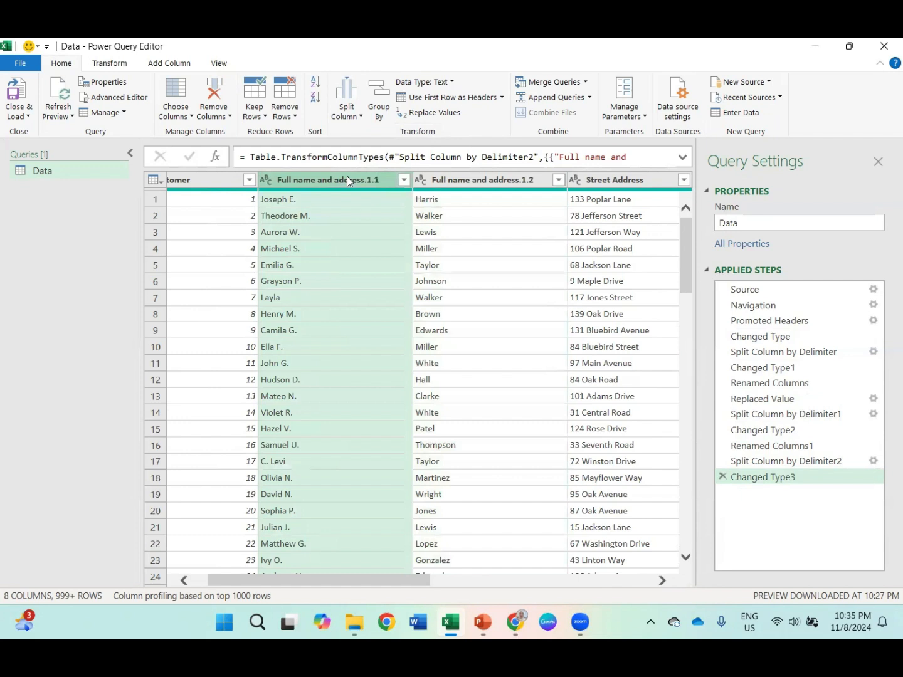
{"action": "double_click", "coordinate": [347, 177]}
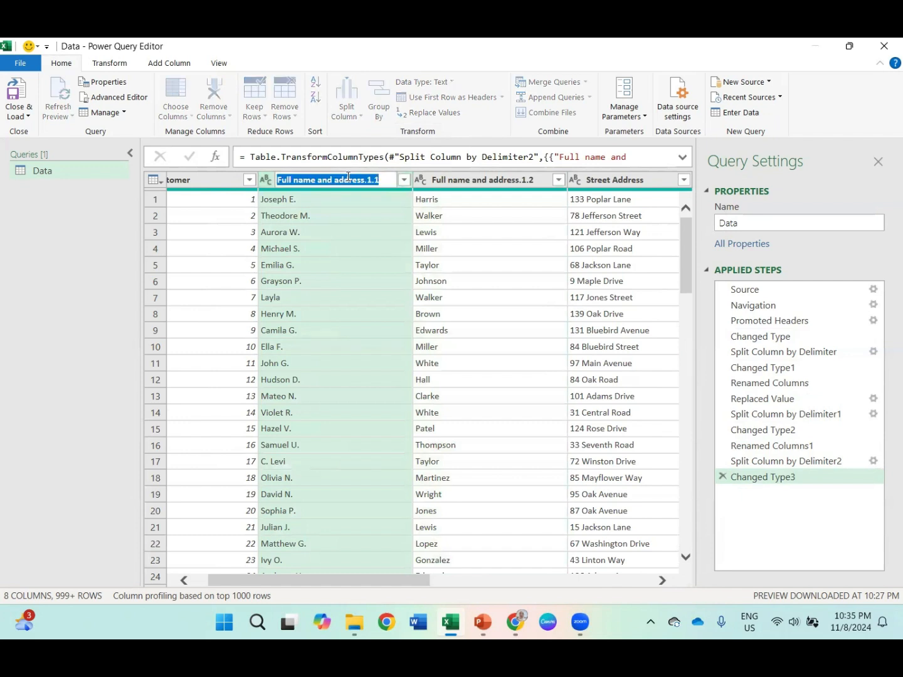
{"action": "type", "text": "Giv"}
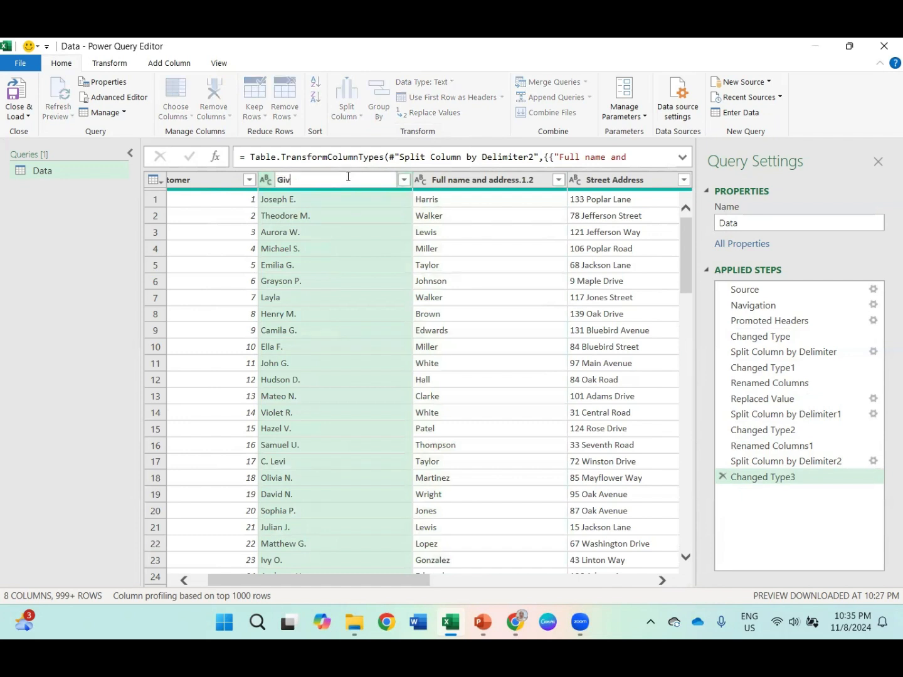
{"action": "type", "text": "enn"}
{"action": "key", "text": "BackSpace"}
{"action": "type", "text": "Name"}
{"action": "key", "text": "Return"}
- Rename the Full name and address.1.2 column as Surname
{"action": "double_click", "coordinate": [423, 180]}
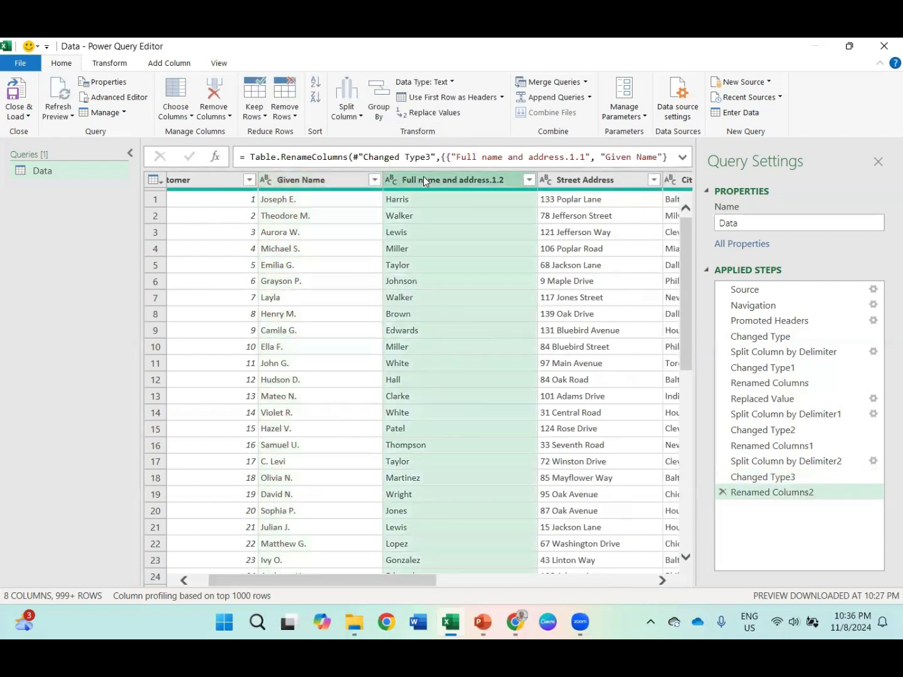
{"action": "key", "text": "BackSpace"}
{"action": "type", "text": "Surname"}
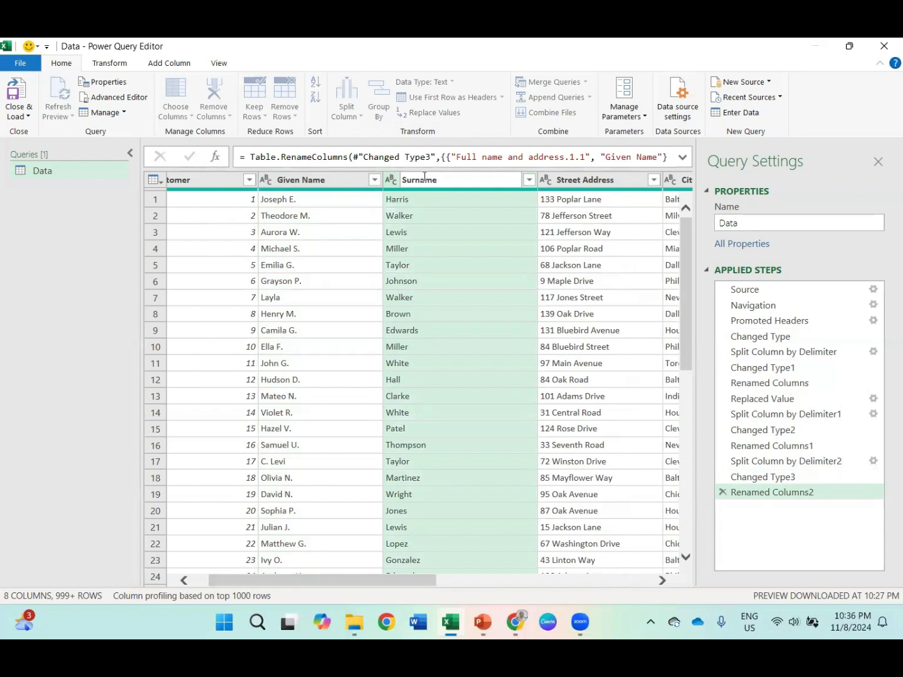
{"action": "key", "text": "Return"}
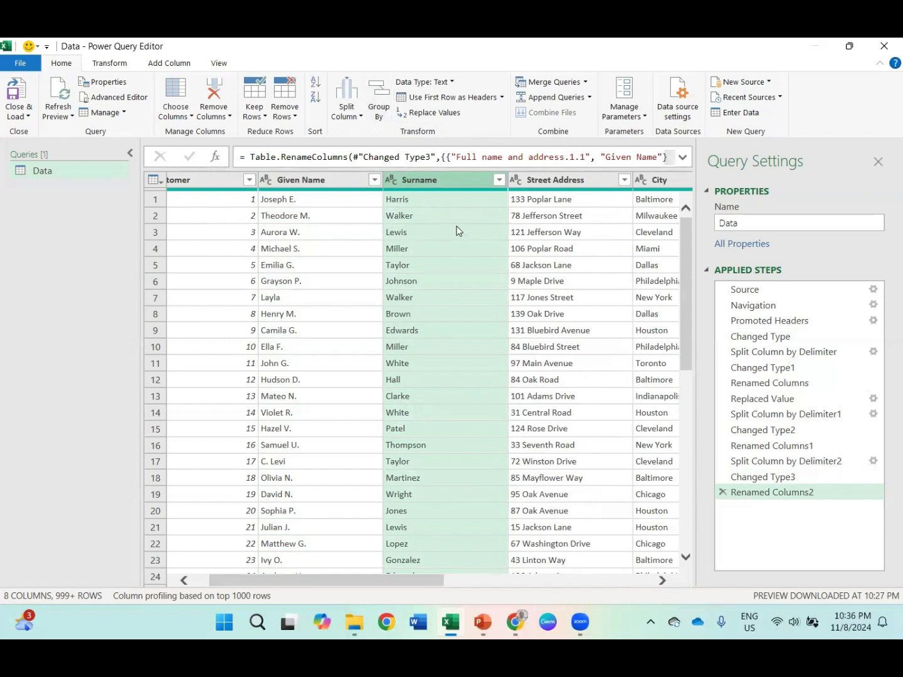
- Split the Given Name column by space at each occurrence of the delimiter
{"action": "left_click", "coordinate": [308, 181]}
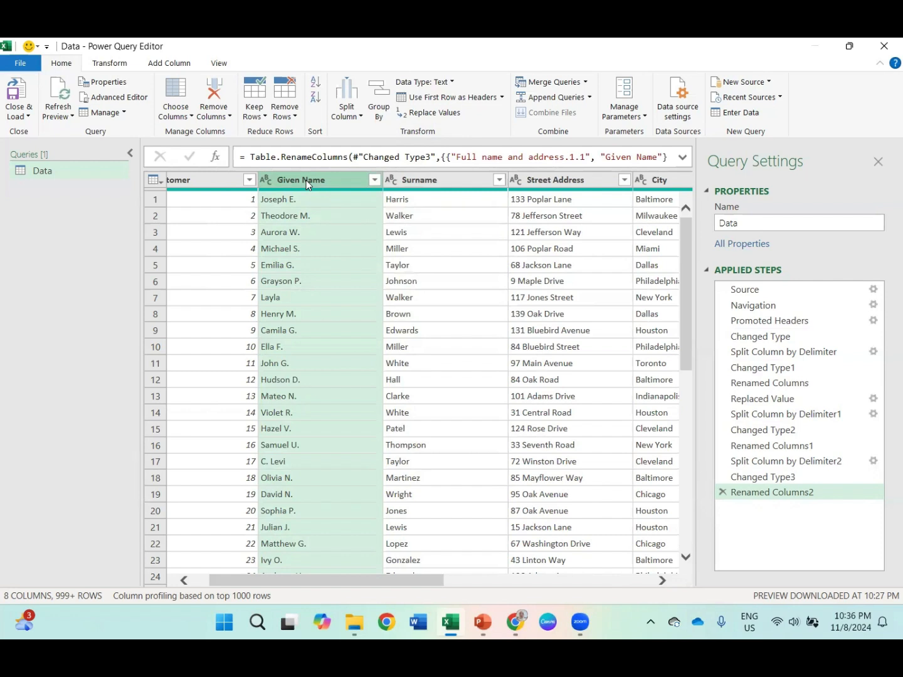
{"action": "left_click", "coordinate": [353, 117]}
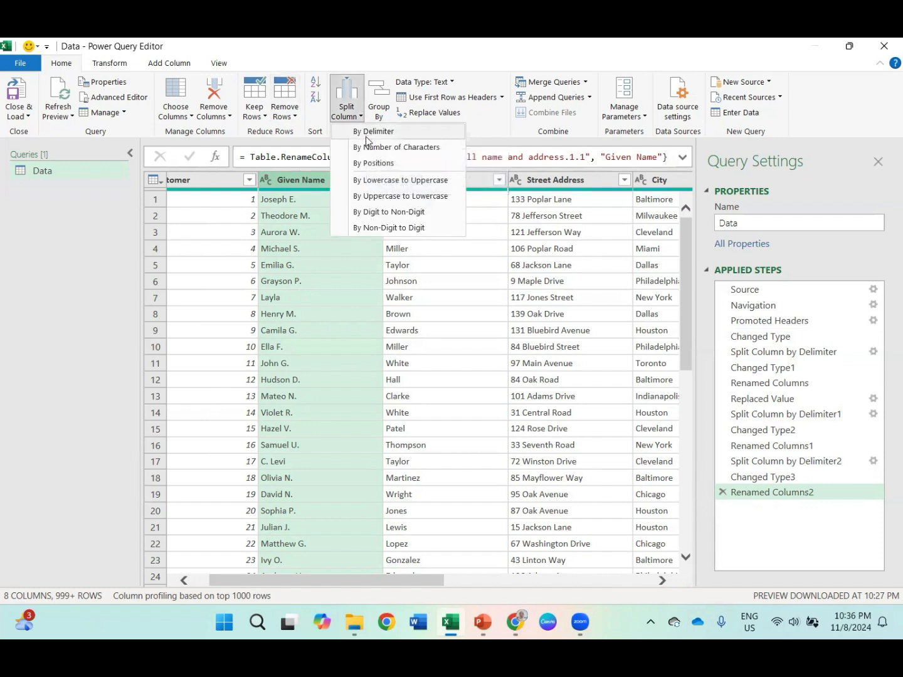
{"action": "left_click", "coordinate": [369, 132]}
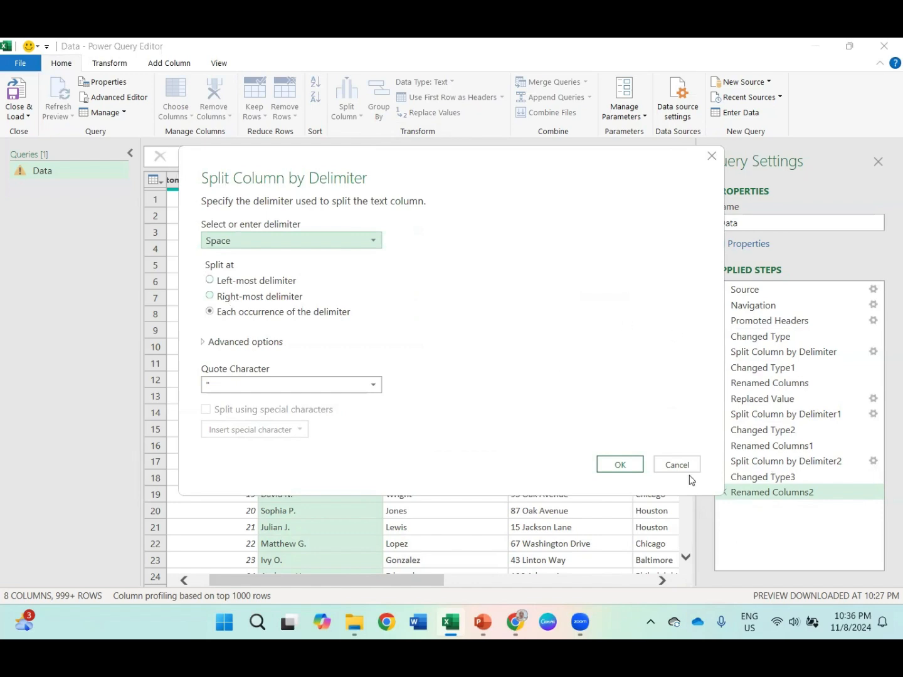
{"action": "left_click", "coordinate": [621, 465]}
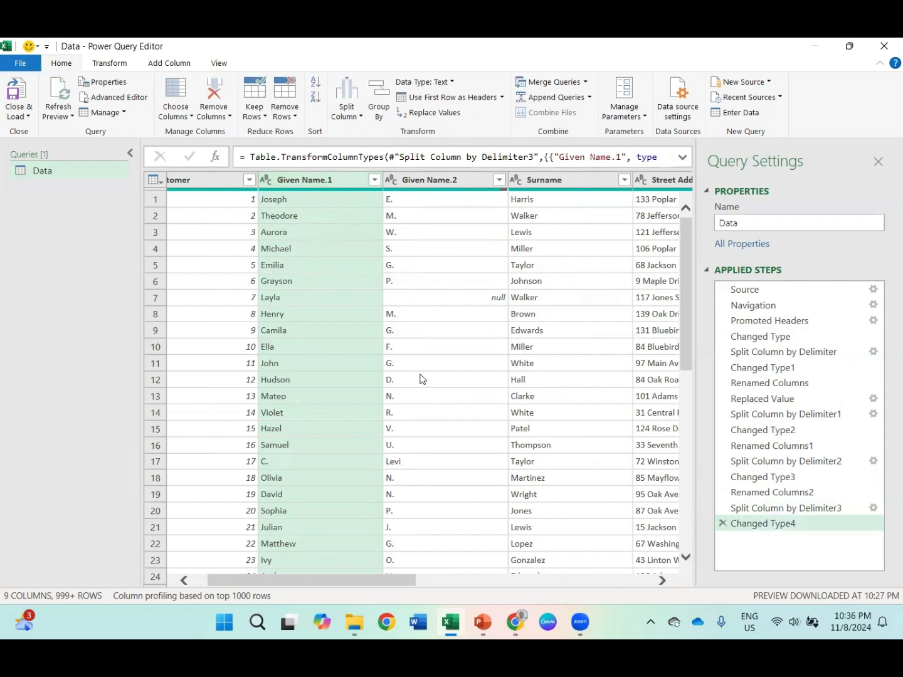
- Examine Given Name.1 and Given Name.2, including row 17, for the order of first names and initials
{"action": "scroll", "coordinate": [420, 378], "scroll_direction": "down", "scroll_amount": 2}
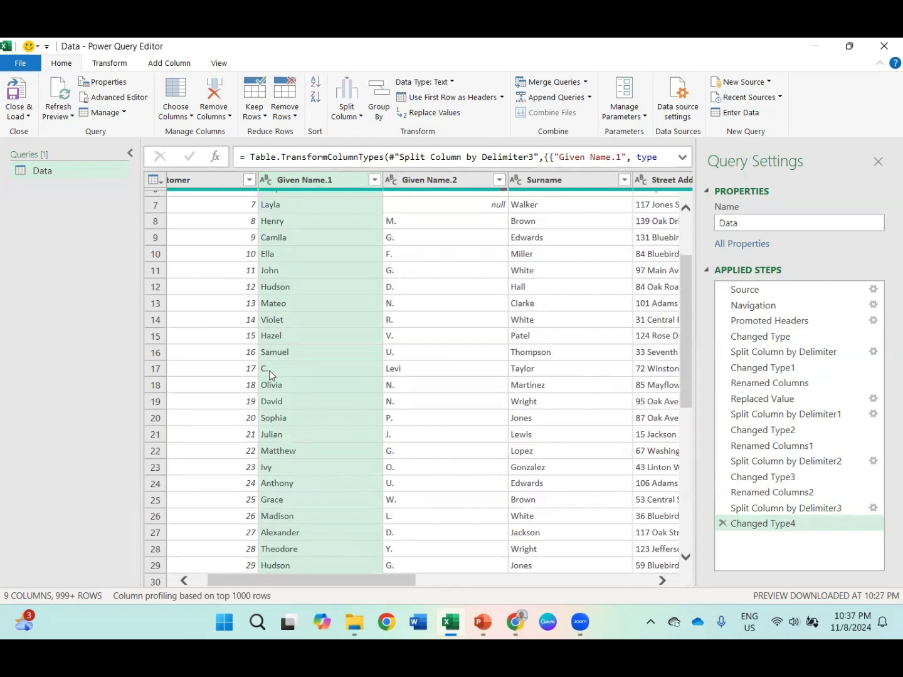
{"action": "left_click", "coordinate": [268, 369]}
{"action": "left_click", "coordinate": [402, 375]}
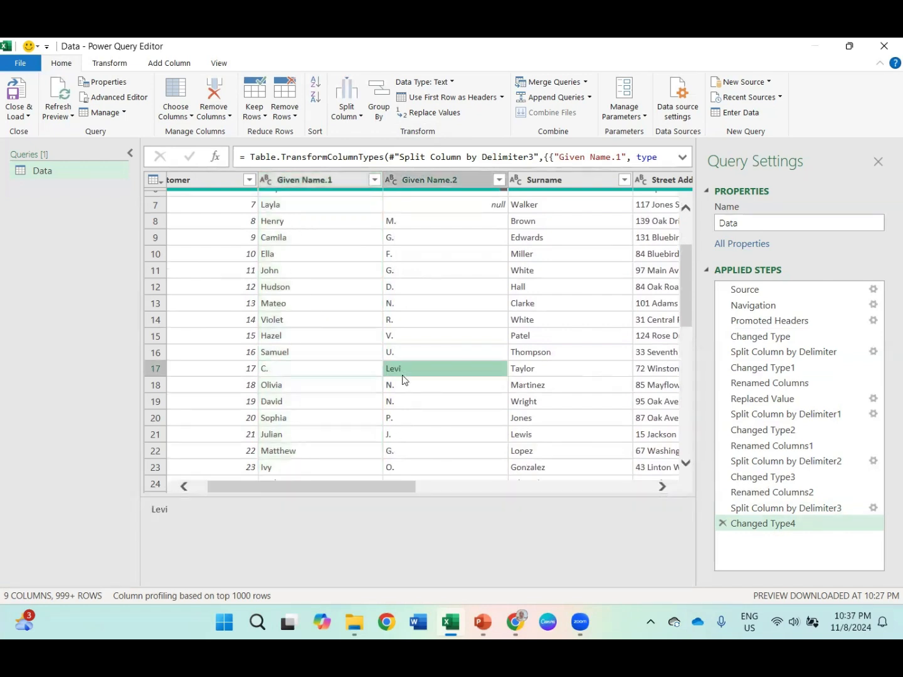
{"action": "scroll", "coordinate": [420, 351], "scroll_direction": "up", "scroll_amount": 2}
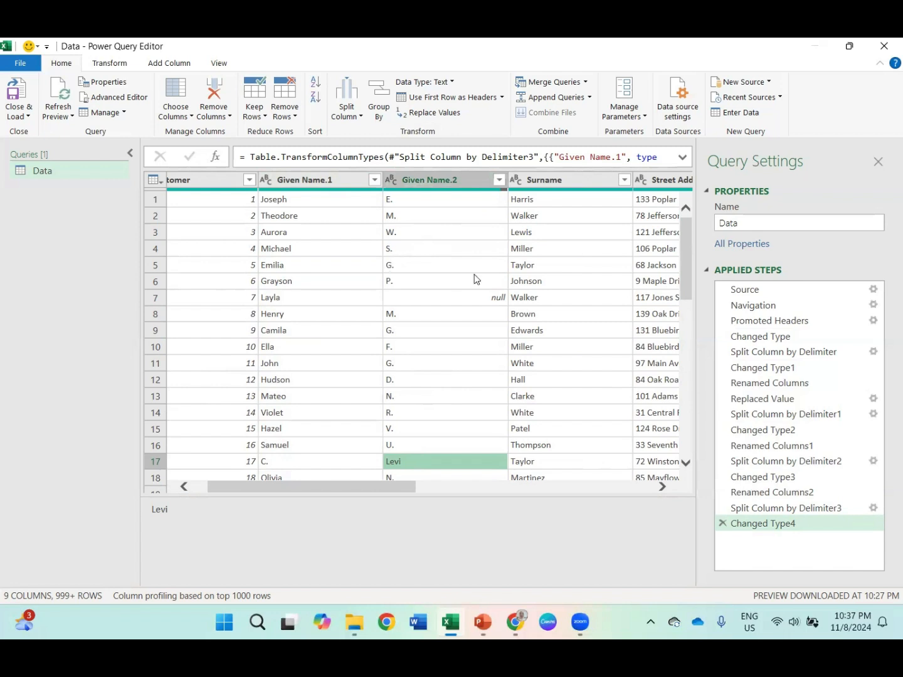
{"action": "scroll", "coordinate": [473, 280], "scroll_direction": "down", "scroll_amount": 2}
{"action": "scroll", "coordinate": [473, 280], "scroll_direction": "up", "scroll_amount": 1}
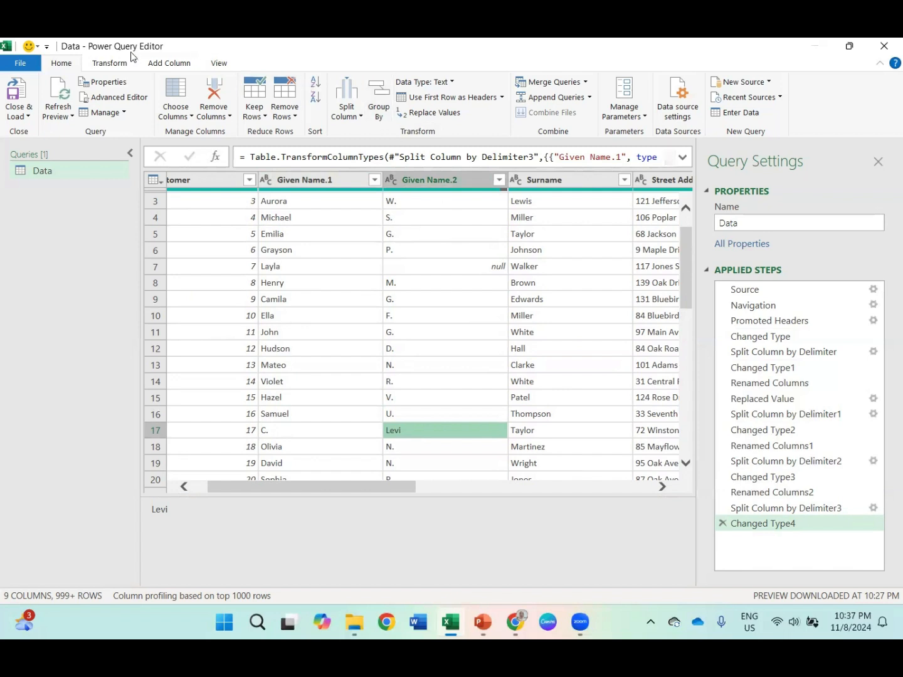
- Start a conditional column named Custom1 that outputs null if Given Name.1 ends with a period
{"action": "left_click", "coordinate": [172, 65]}
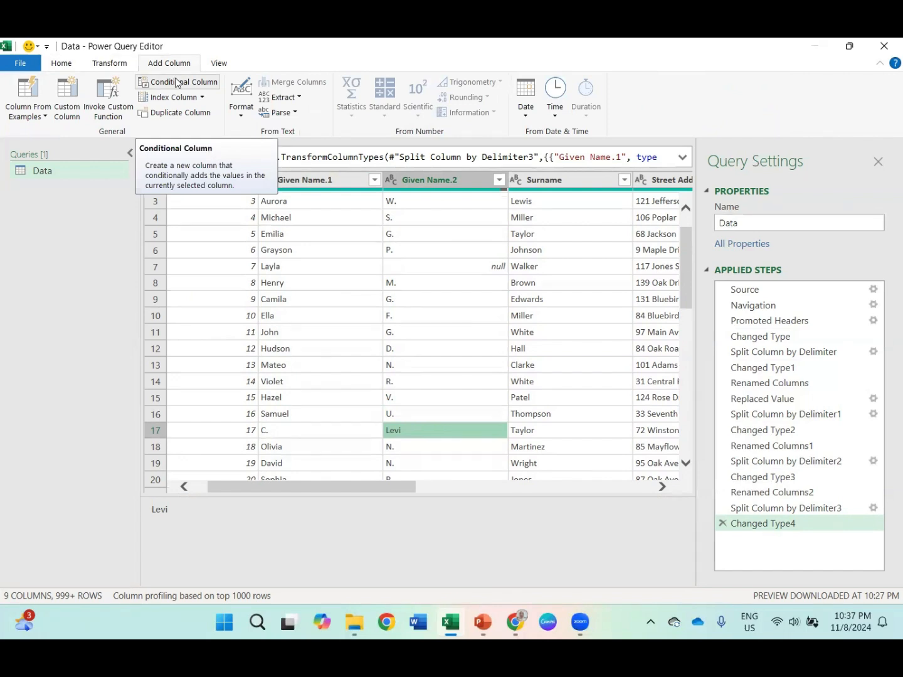
{"action": "left_click", "coordinate": [177, 82]}
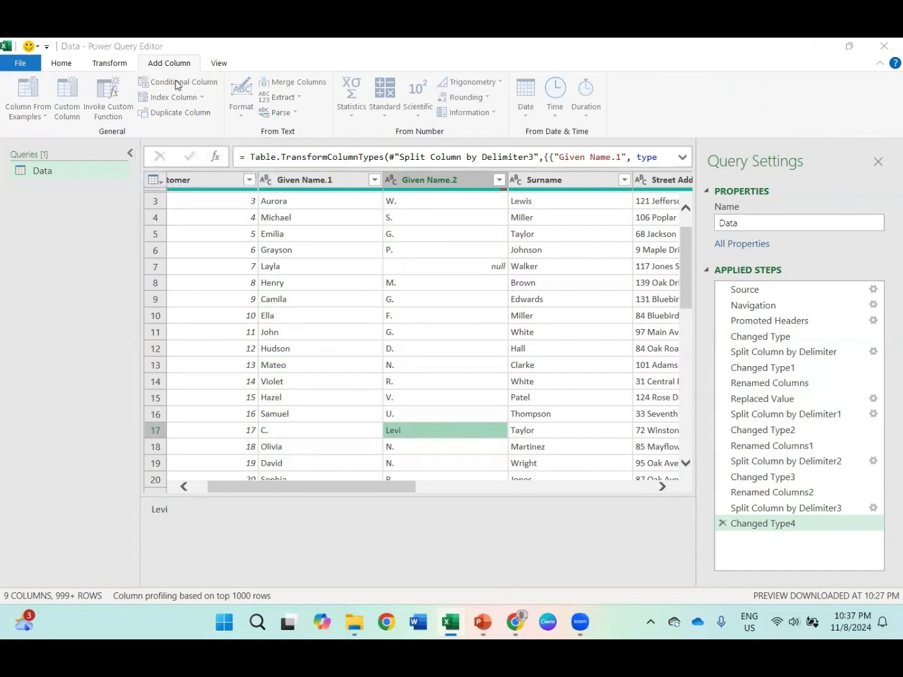
{"action": "left_click", "coordinate": [178, 262]}
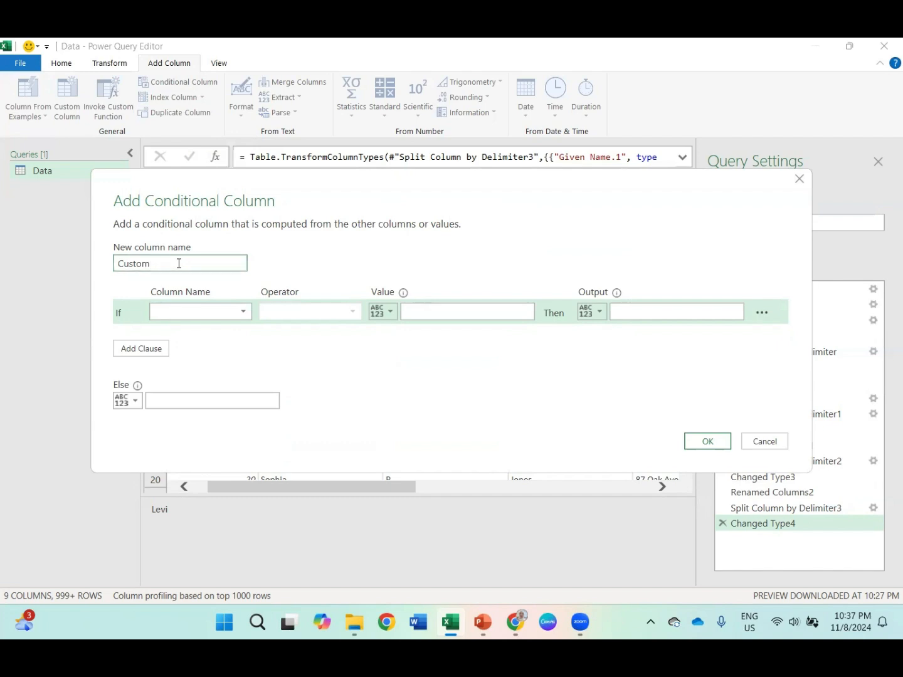
{"action": "type", "text": "1"}
{"action": "left_click", "coordinate": [181, 311]}
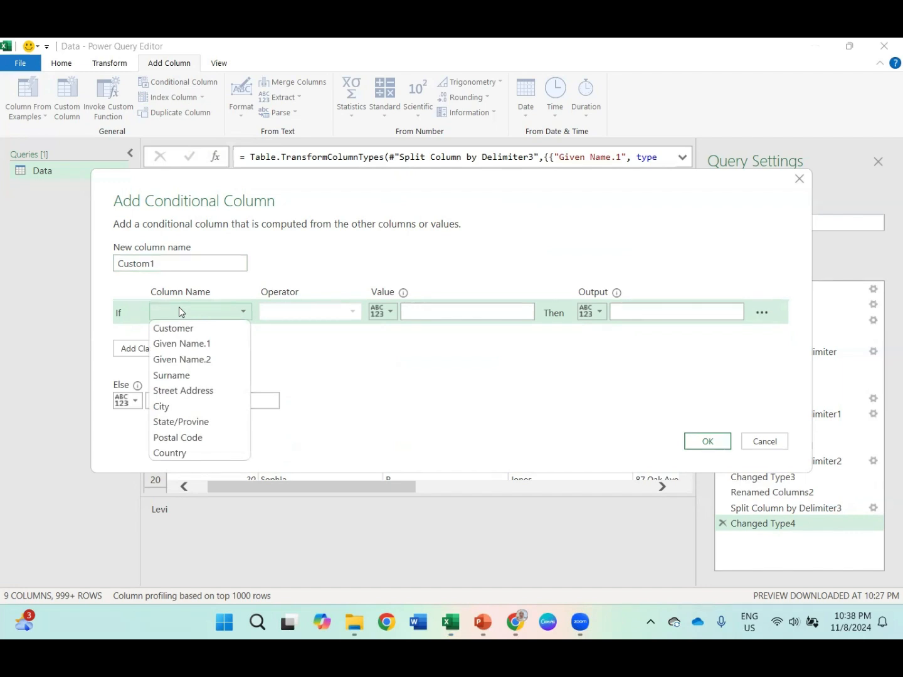
{"action": "left_click", "coordinate": [190, 344]}
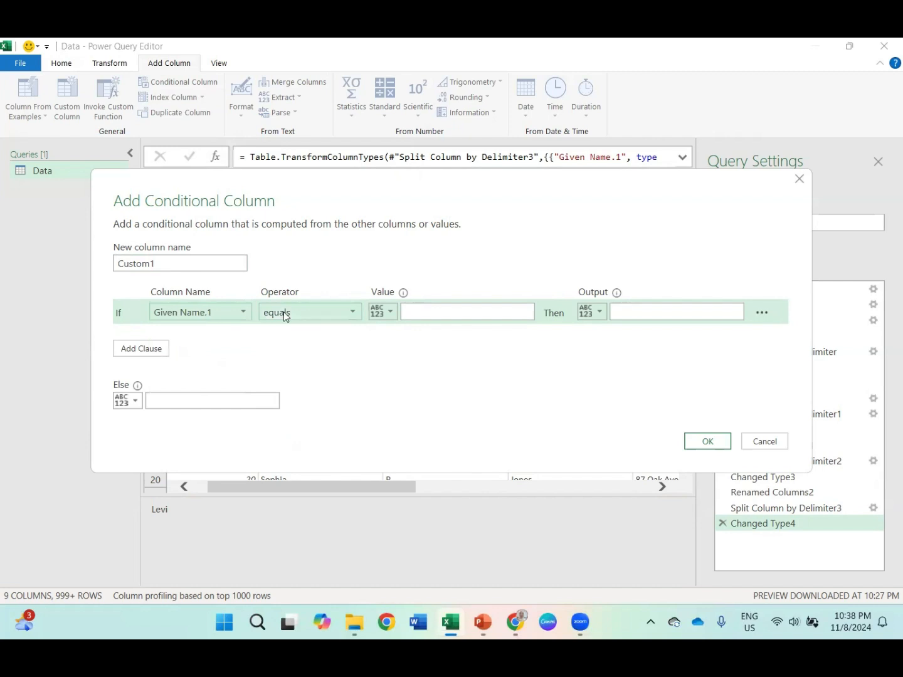
{"action": "left_click", "coordinate": [415, 315]}
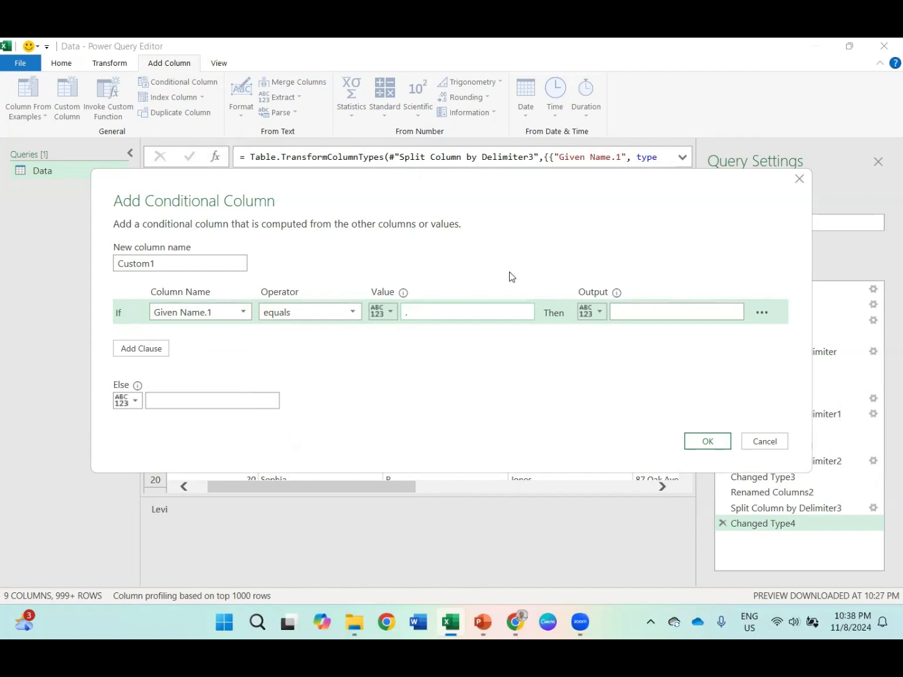
{"action": "left_click", "coordinate": [351, 312]}
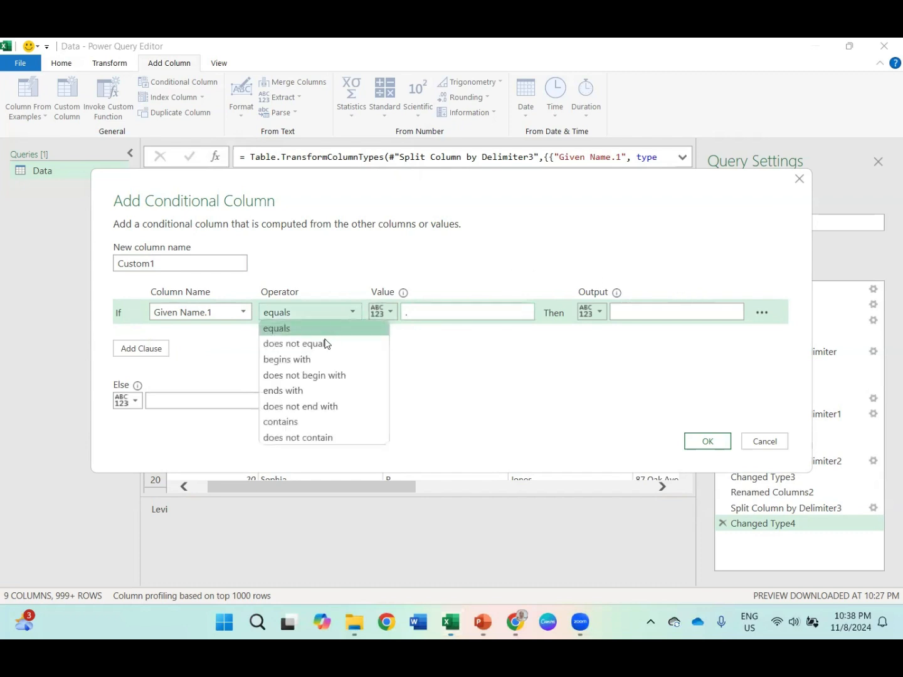
{"action": "left_click", "coordinate": [309, 392]}
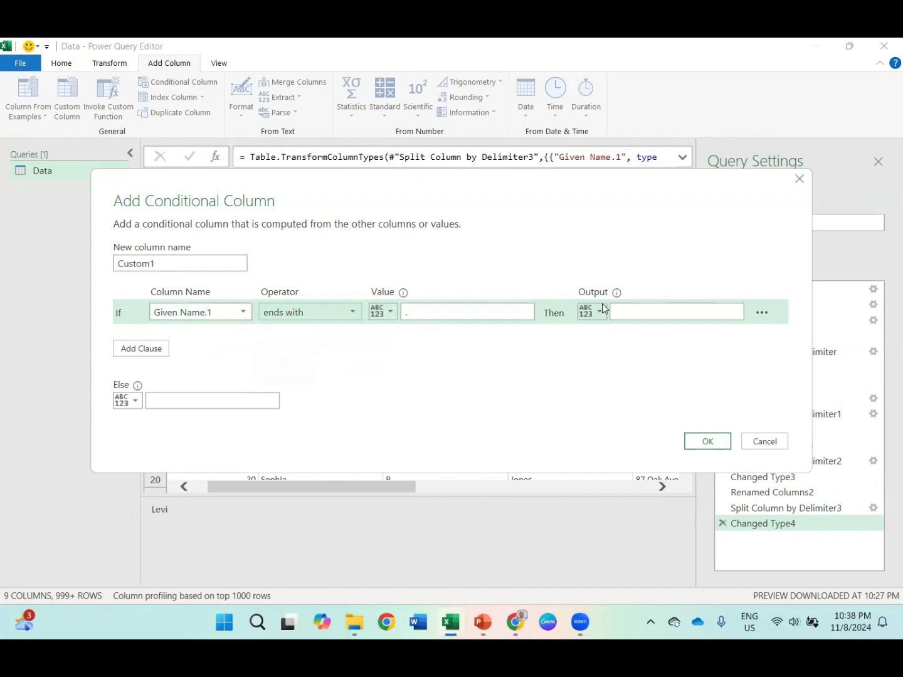
{"action": "left_click", "coordinate": [640, 315]}
{"action": "type", "text": "null"}
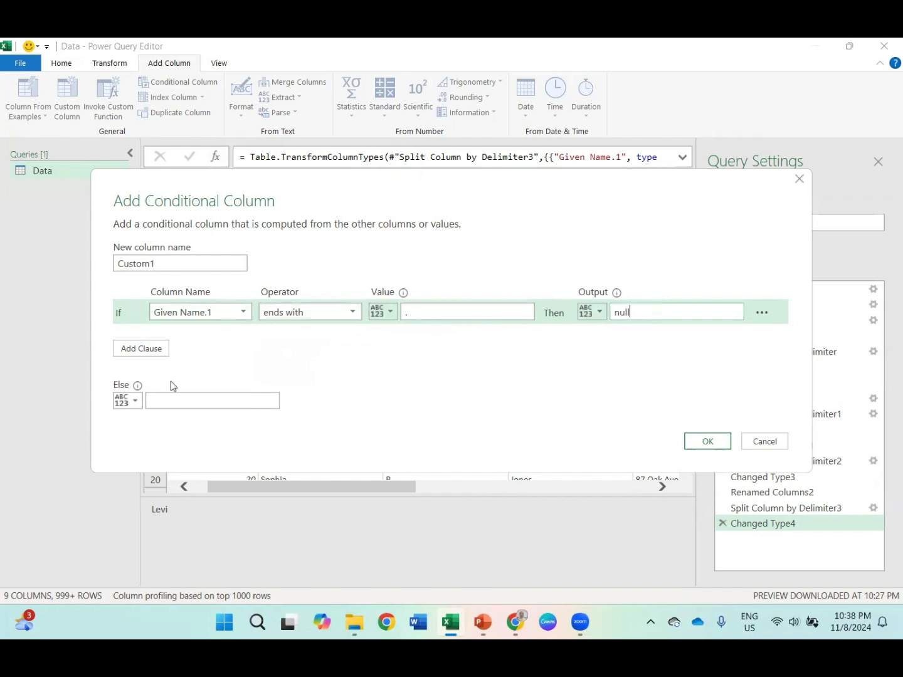
- Set the Custom1 rule's Else output to the Given Name.1 column and create the conditional column
{"action": "left_click", "coordinate": [130, 401]}
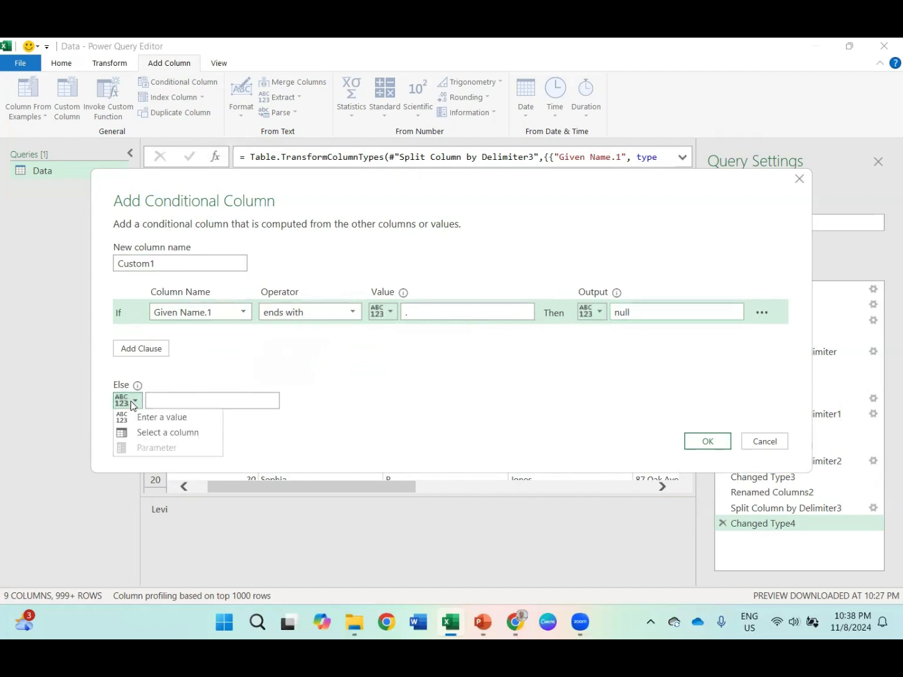
{"action": "left_click", "coordinate": [141, 434]}
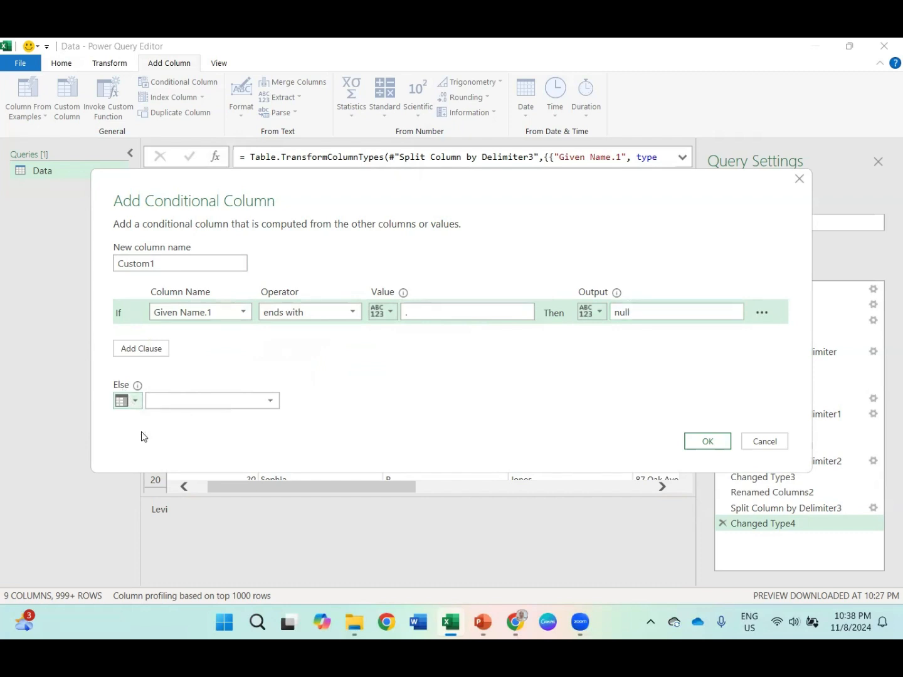
{"action": "left_click", "coordinate": [196, 402]}
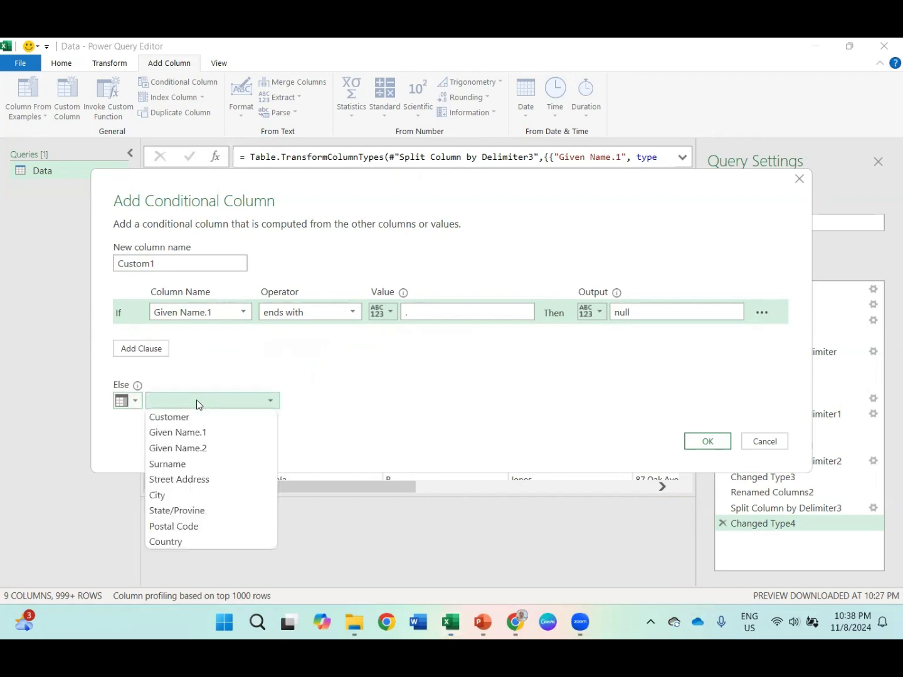
{"action": "left_click", "coordinate": [196, 434]}
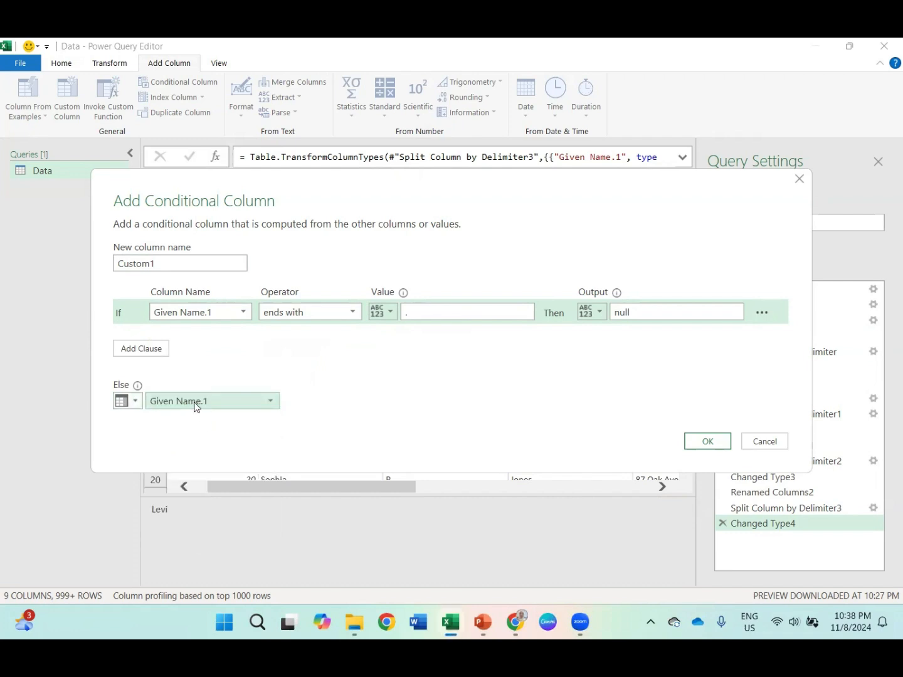
{"action": "left_click", "coordinate": [705, 442]}
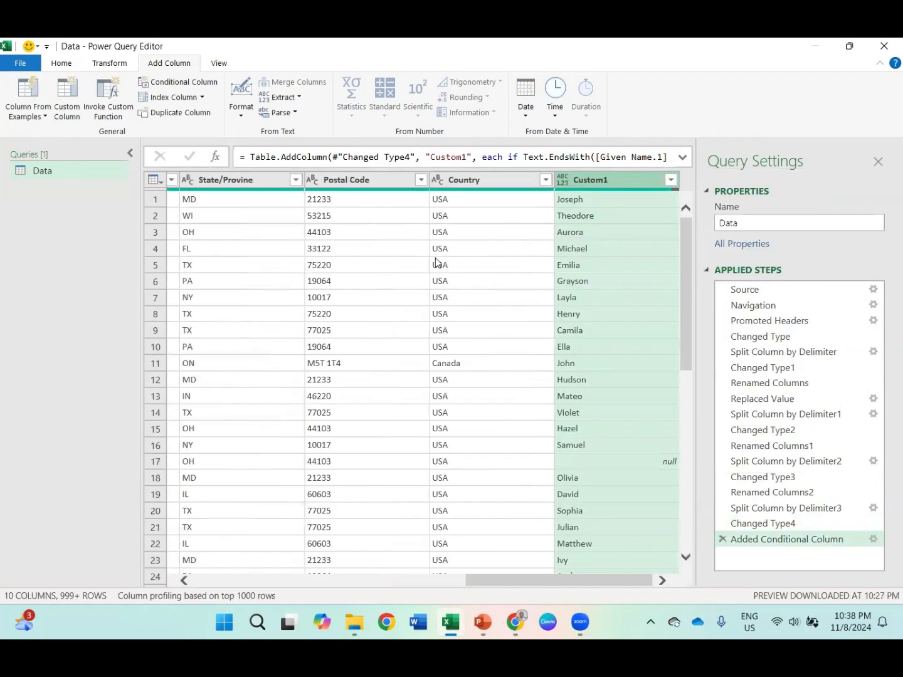
- Compare Custom1 with Given Name.1 and Given Name.2, including rows 17 and 45, where the initial precedes the name
{"action": "scroll", "coordinate": [384, 269], "scroll_direction": "left", "scroll_amount": 6}
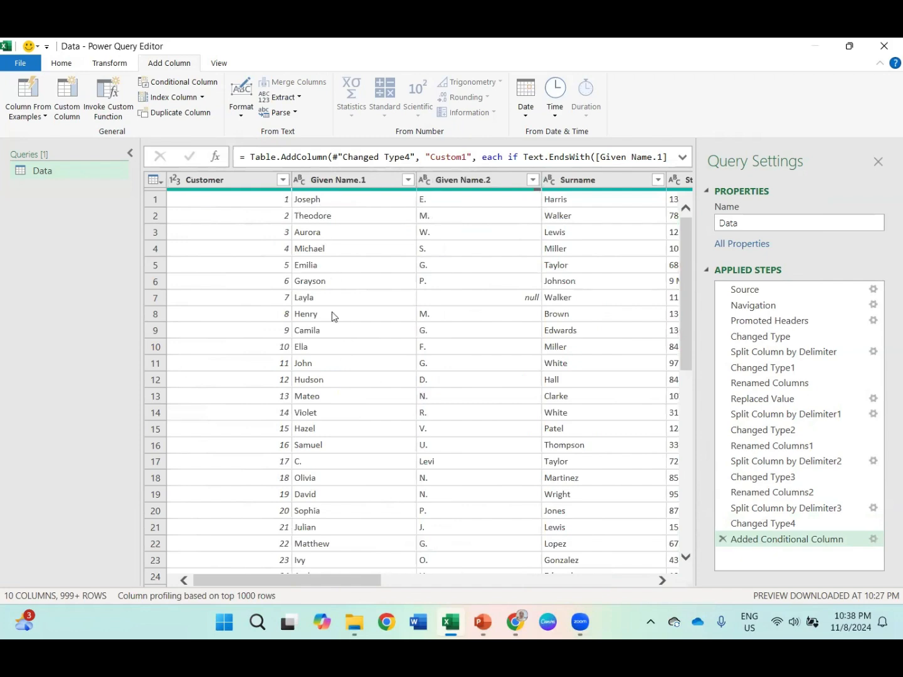
{"action": "scroll", "coordinate": [349, 379], "scroll_direction": "down", "scroll_amount": 1}
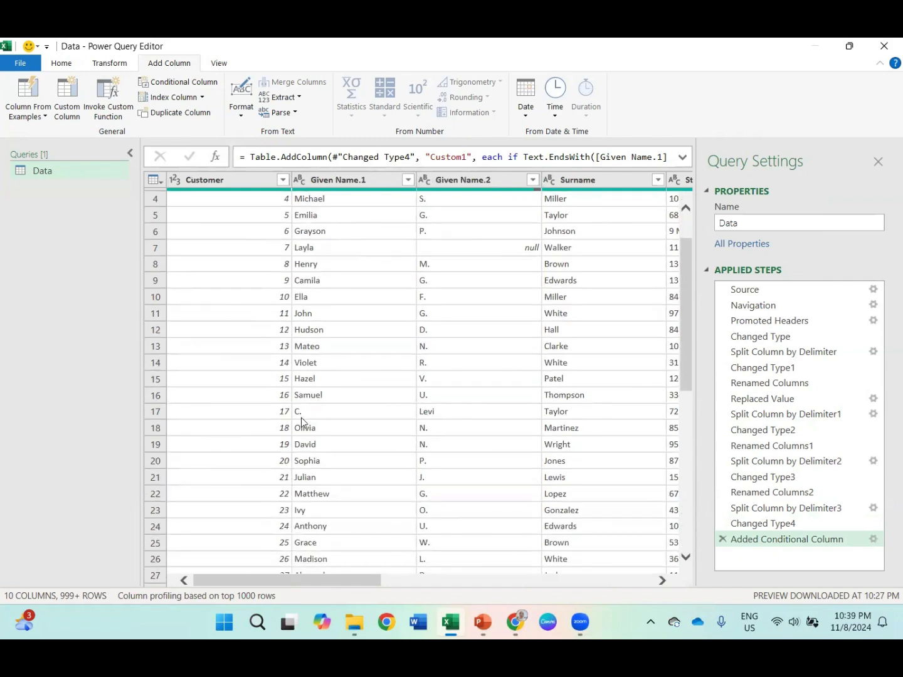
{"action": "scroll", "coordinate": [302, 422], "scroll_direction": "right", "scroll_amount": 6}
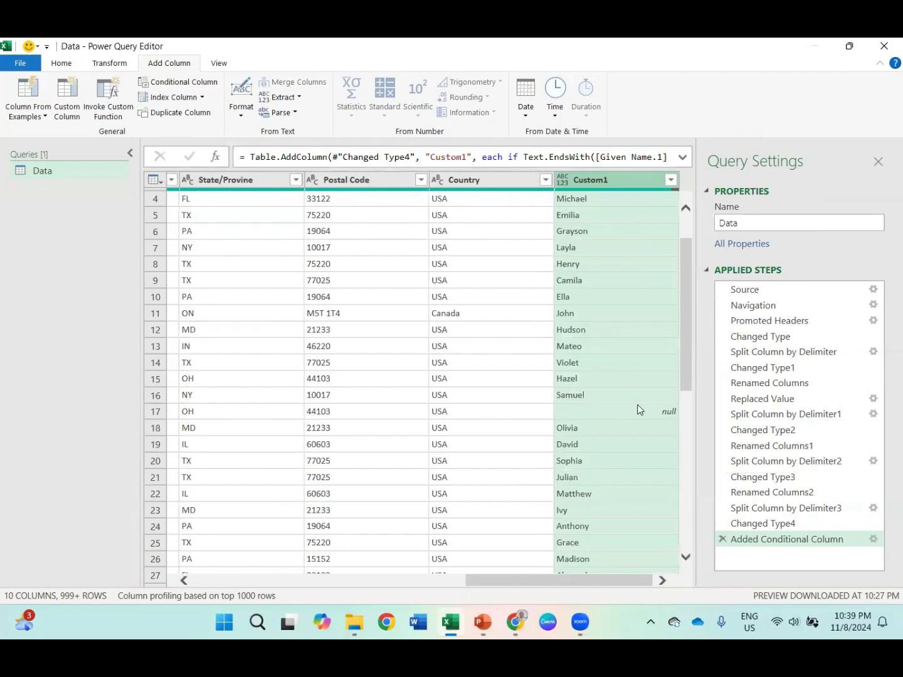
{"action": "scroll", "coordinate": [358, 434], "scroll_direction": "left", "scroll_amount": 2}
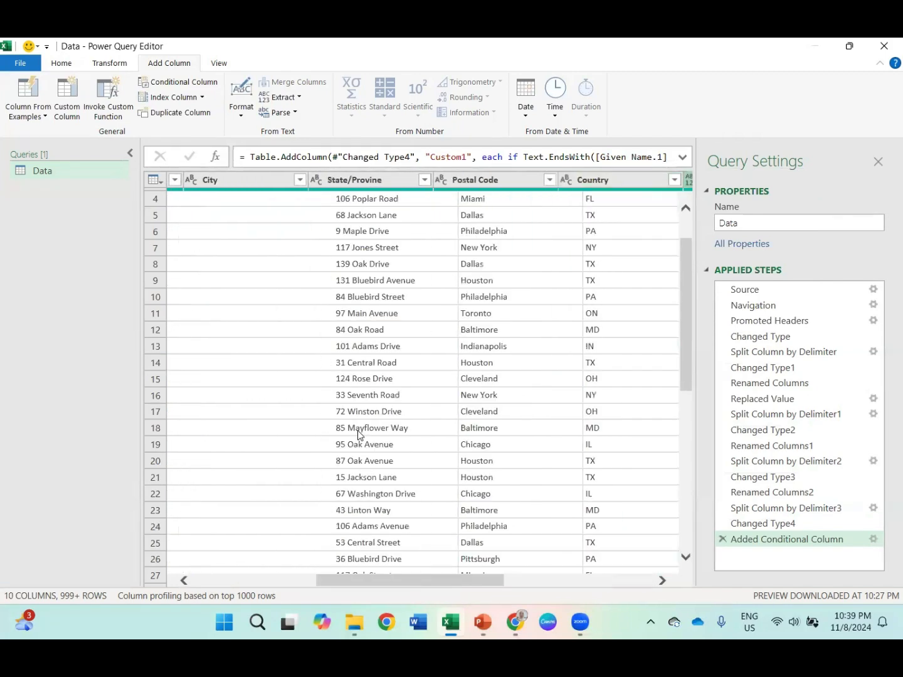
{"action": "scroll", "coordinate": [359, 434], "scroll_direction": "left", "scroll_amount": 3}
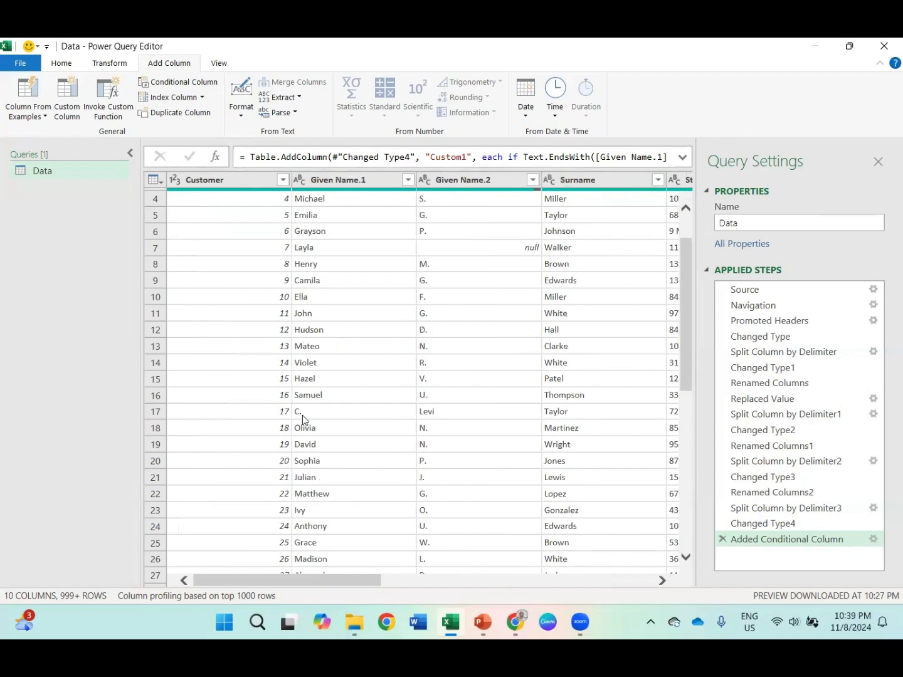
{"action": "scroll", "coordinate": [302, 418], "scroll_direction": "down", "scroll_amount": 3}
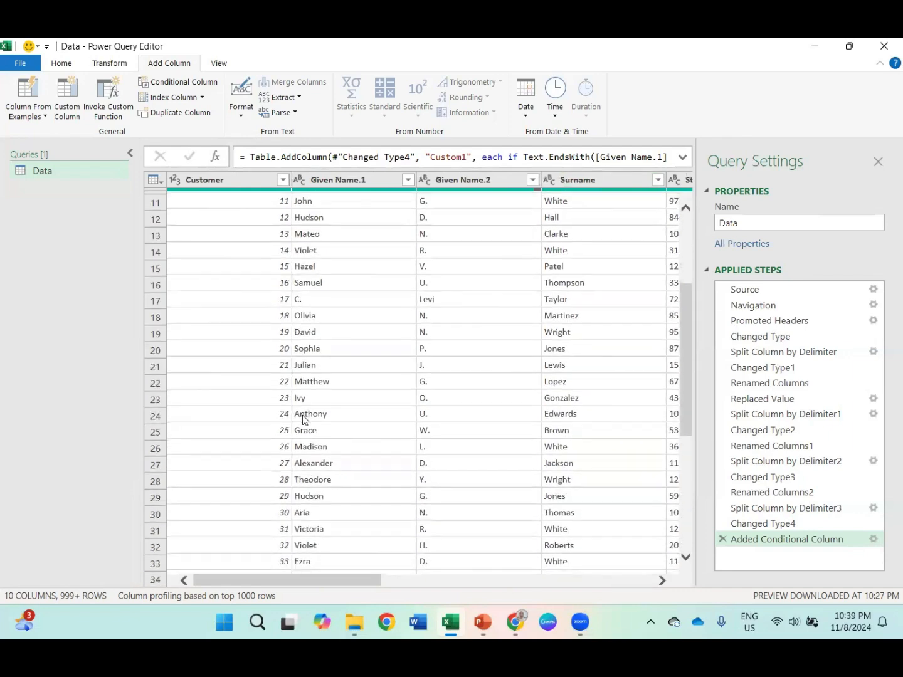
{"action": "scroll", "coordinate": [302, 419], "scroll_direction": "down", "scroll_amount": 3}
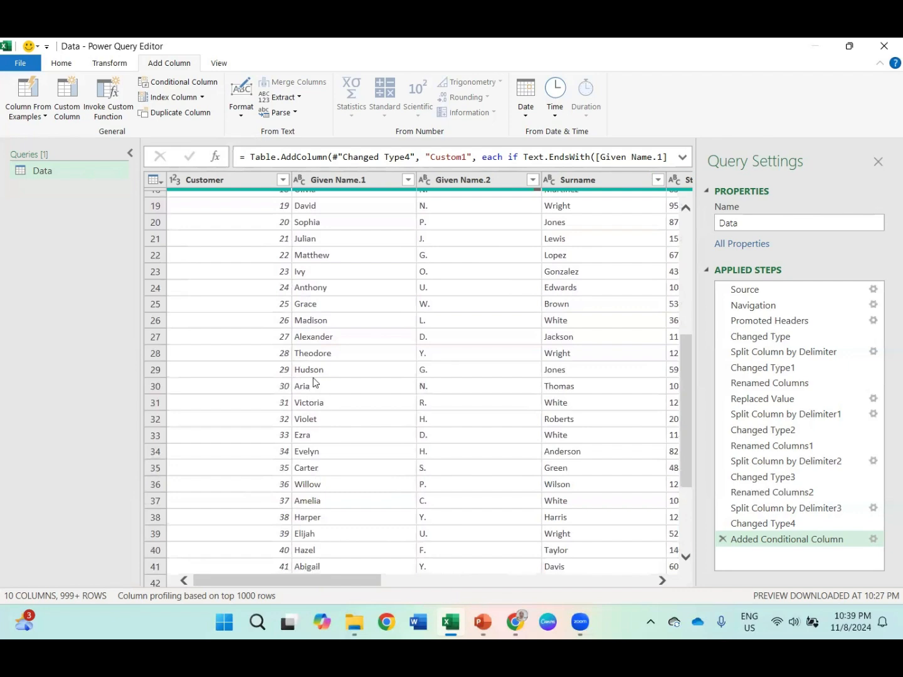
{"action": "scroll", "coordinate": [313, 379], "scroll_direction": "down", "scroll_amount": 3}
{"action": "scroll", "coordinate": [314, 380], "scroll_direction": "right", "scroll_amount": 1}
{"action": "scroll", "coordinate": [313, 378], "scroll_direction": "right", "scroll_amount": 5}
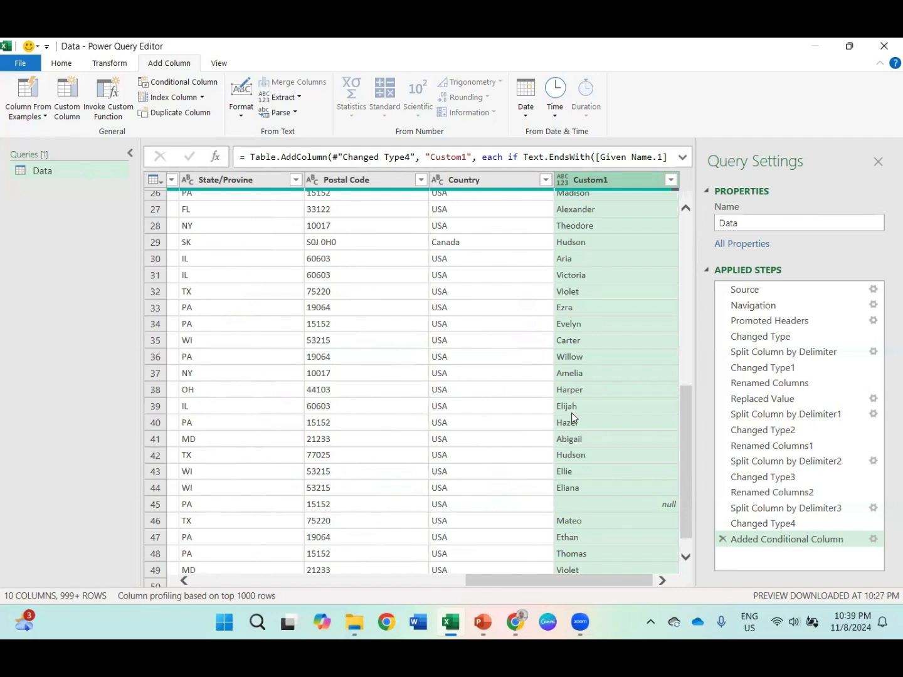
{"action": "scroll", "coordinate": [571, 413], "scroll_direction": "left", "scroll_amount": 6}
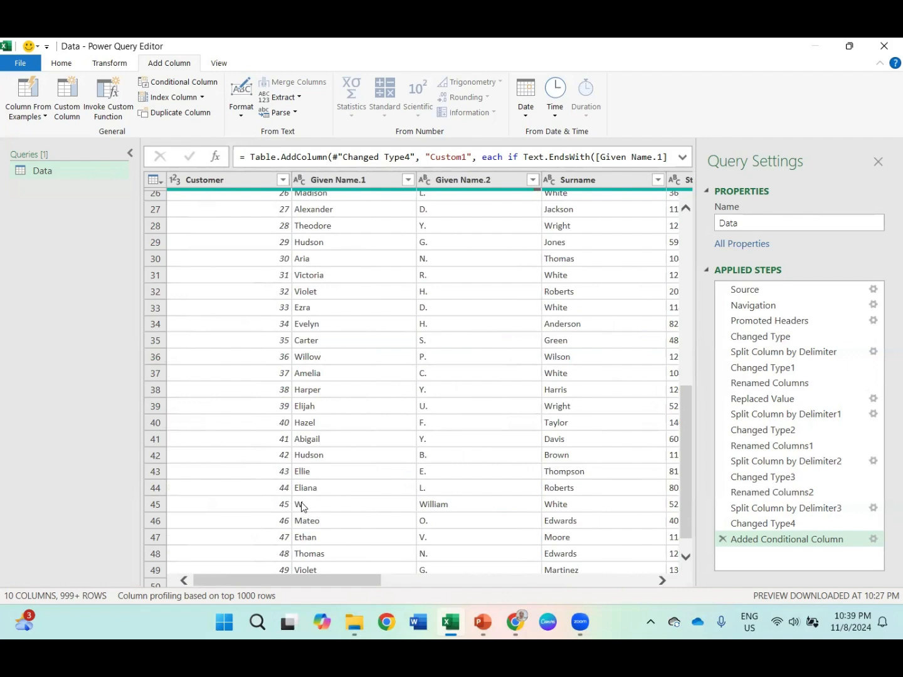
{"action": "scroll", "coordinate": [348, 509], "scroll_direction": "right", "scroll_amount": 5}
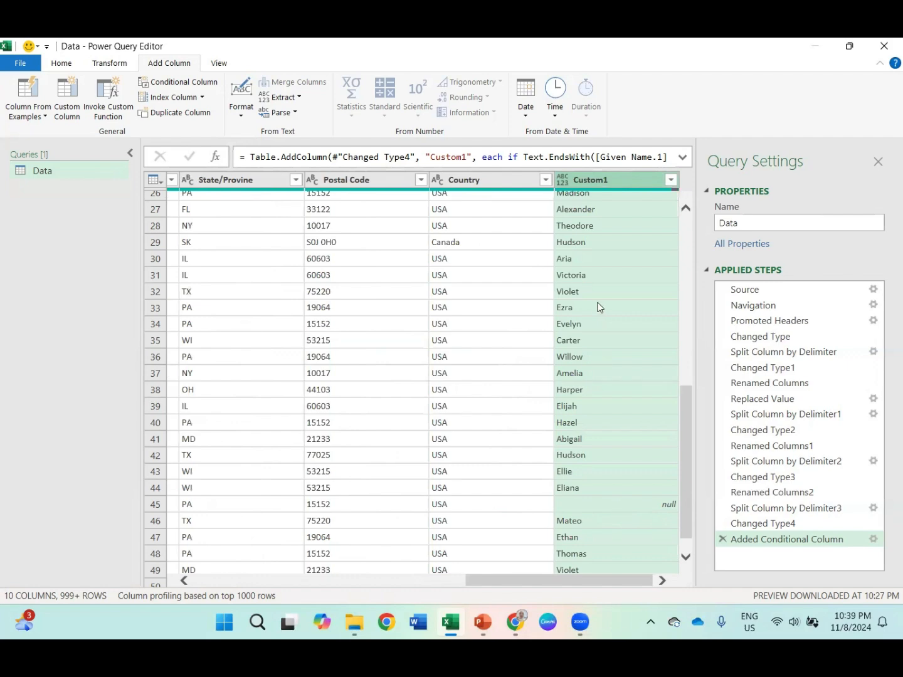
{"action": "scroll", "coordinate": [270, 322], "scroll_direction": "left", "scroll_amount": 5}
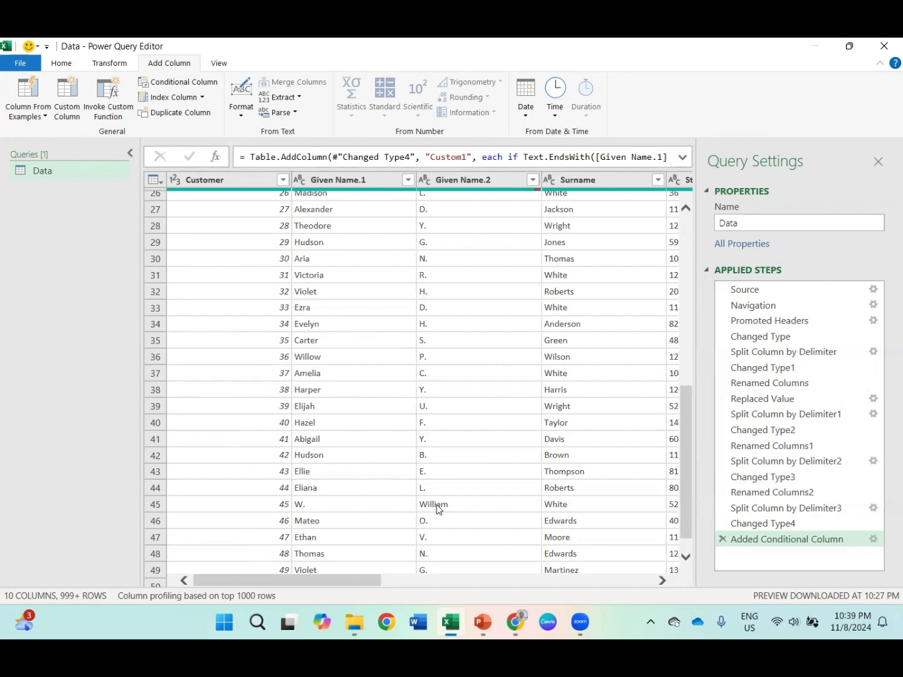
{"action": "scroll", "coordinate": [437, 510], "scroll_direction": "up", "scroll_amount": 3}
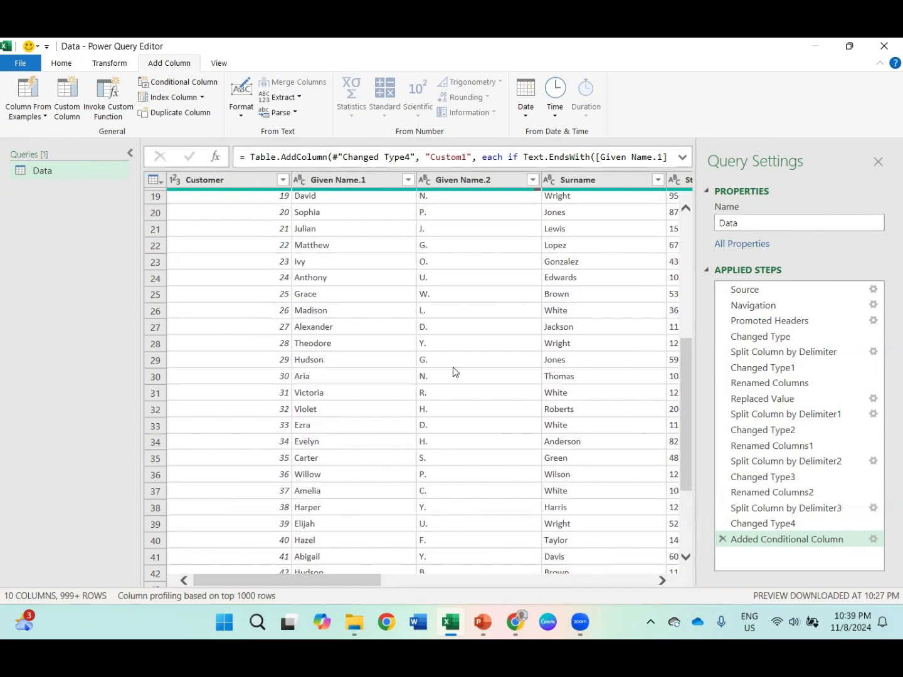
{"action": "scroll", "coordinate": [452, 368], "scroll_direction": "right", "scroll_amount": 3}
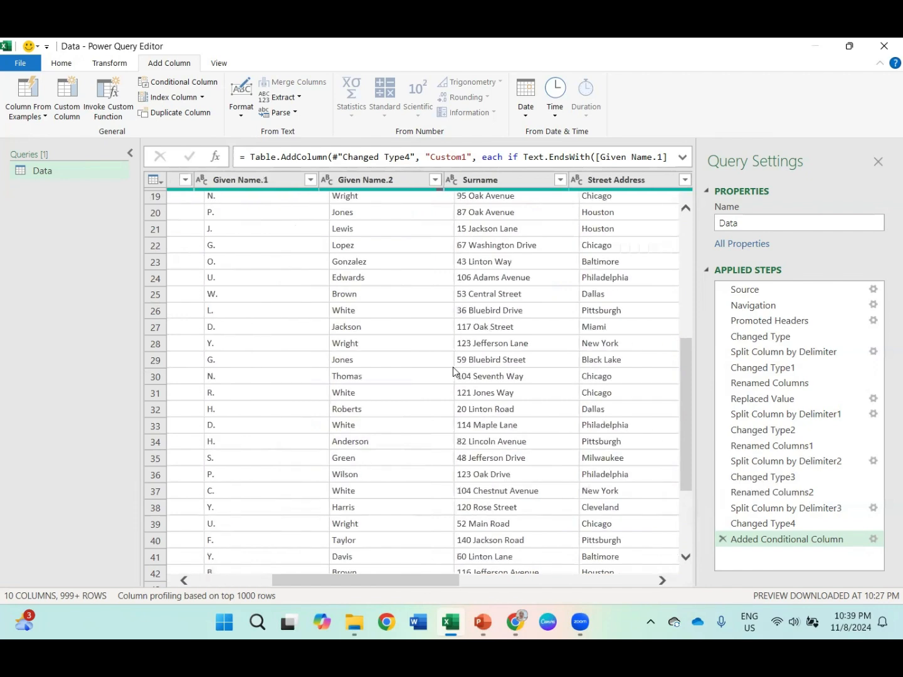
{"action": "scroll", "coordinate": [355, 199], "scroll_direction": "right", "scroll_amount": 5}
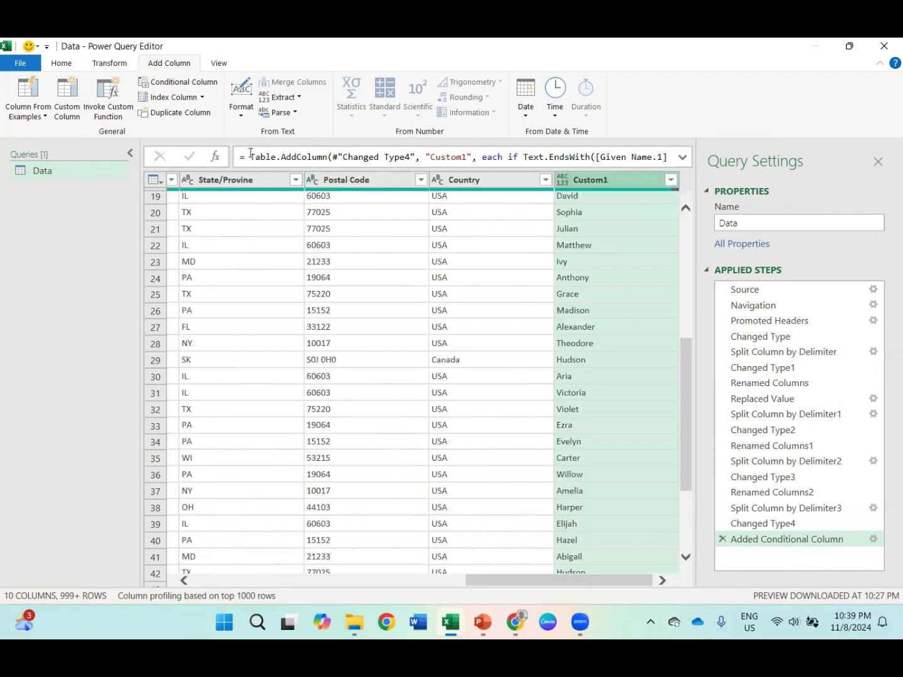
- Start a conditional column named Custom2 that outputs null if Given Name.2 equals null
{"action": "left_click", "coordinate": [195, 84]}
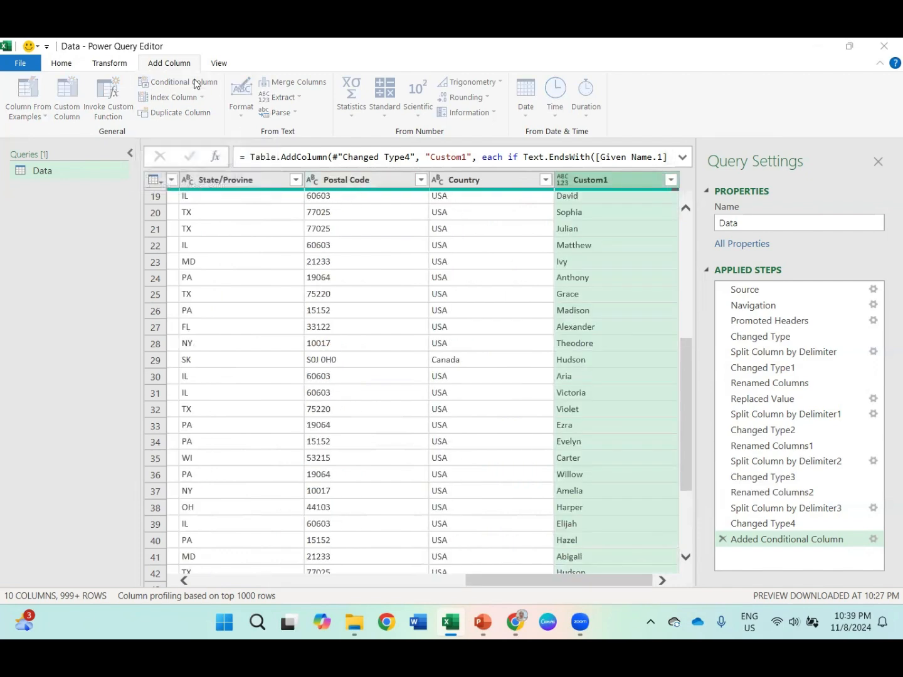
{"action": "left_click", "coordinate": [185, 263]}
{"action": "type", "text": "2"}
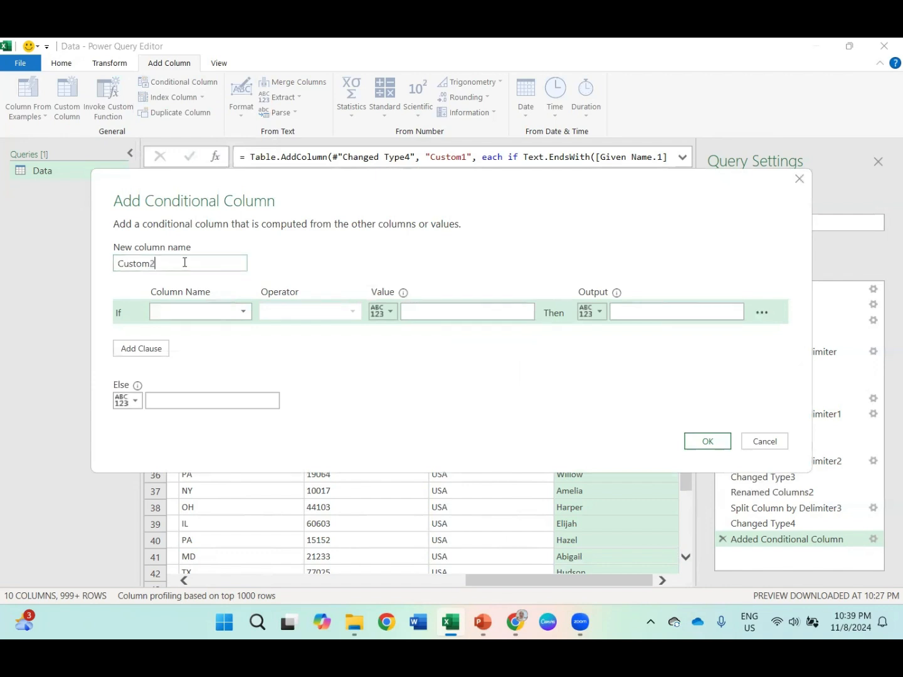
{"action": "left_click", "coordinate": [183, 318]}
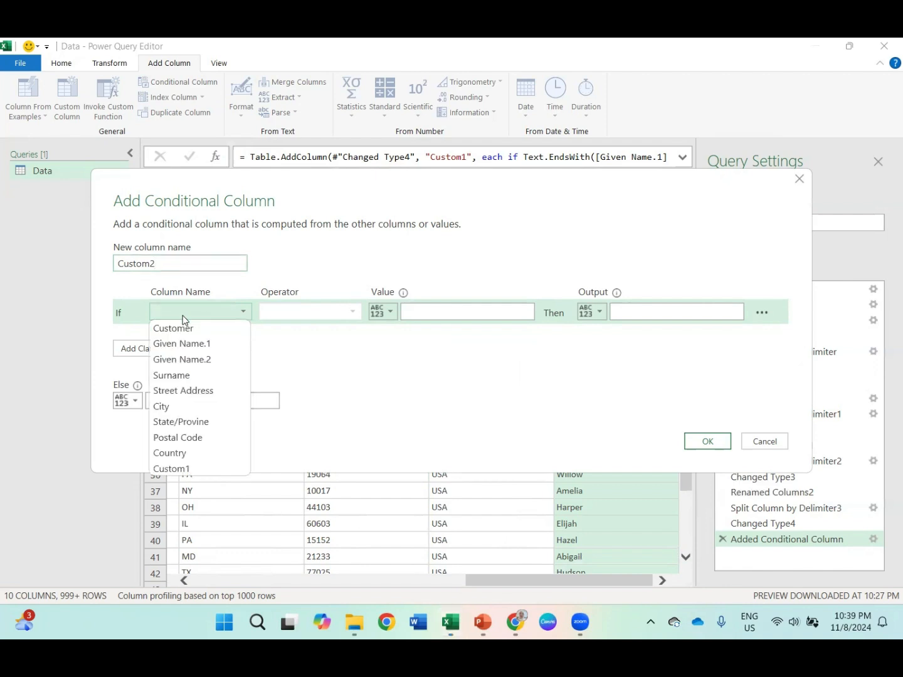
{"action": "left_click", "coordinate": [180, 358]}
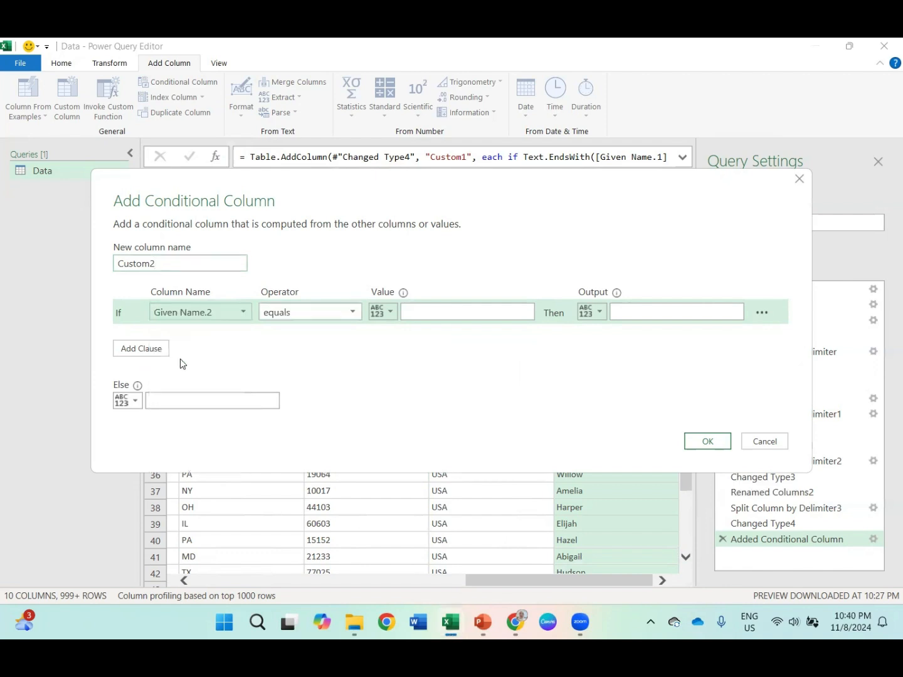
{"action": "left_click", "coordinate": [470, 315]}
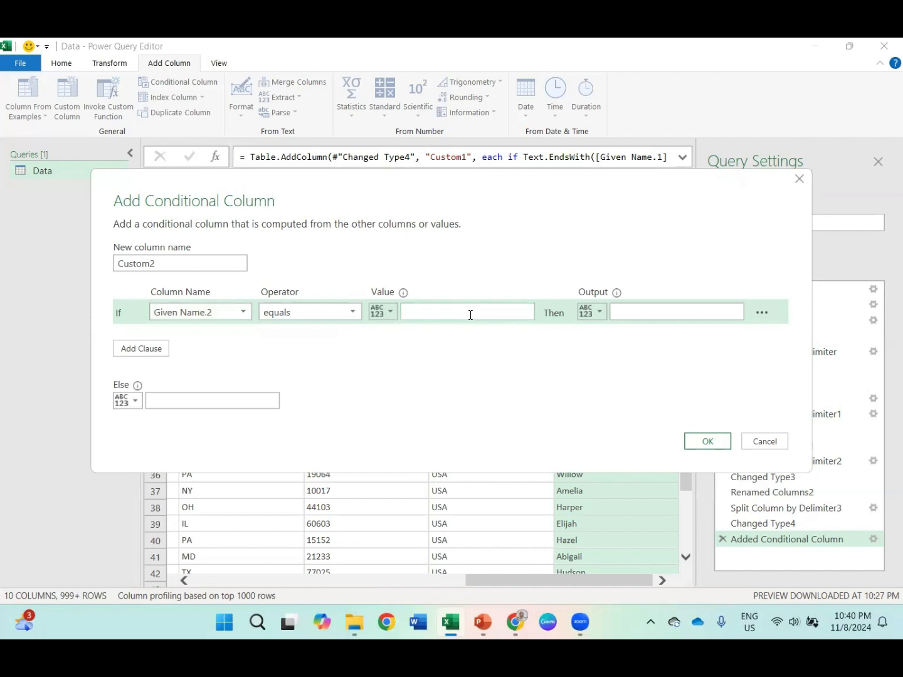
{"action": "type", "text": "null"}
{"action": "left_click", "coordinate": [657, 311]}
{"action": "type", "text": "null"}
- Add an Else If clause to the Custom2 rule that outputs null if Given Name.2 ends with a period
{"action": "left_click", "coordinate": [143, 349]}
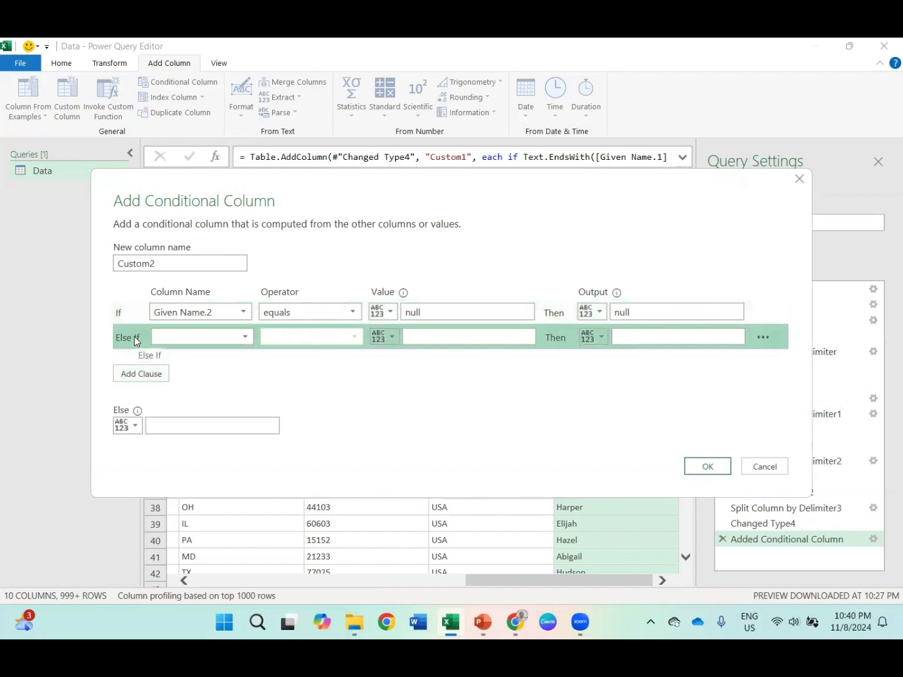
{"action": "left_click", "coordinate": [186, 339]}
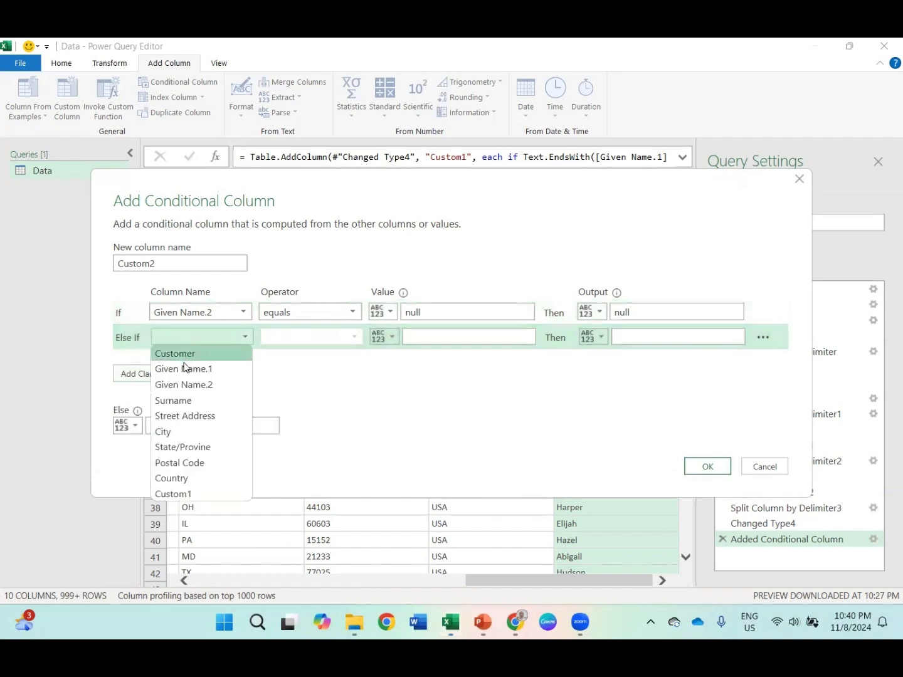
{"action": "left_click", "coordinate": [183, 385]}
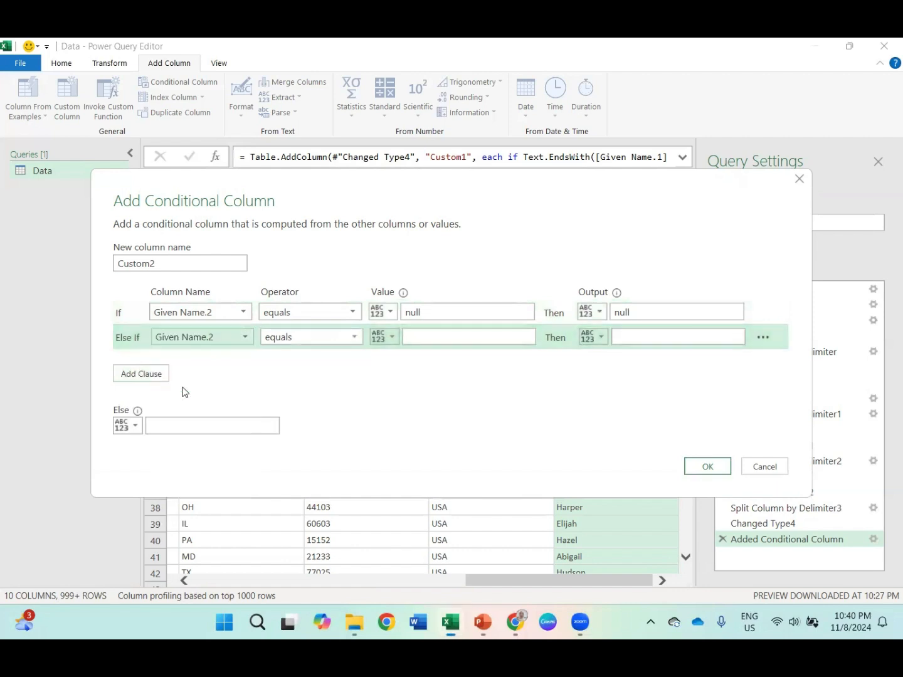
{"action": "left_click", "coordinate": [311, 340]}
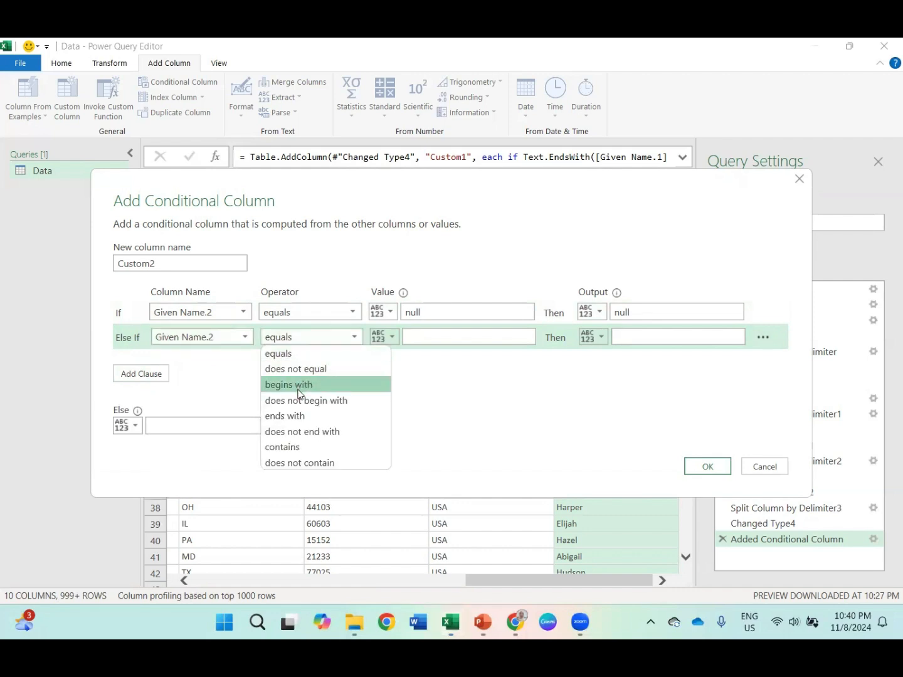
{"action": "left_click", "coordinate": [295, 422]}
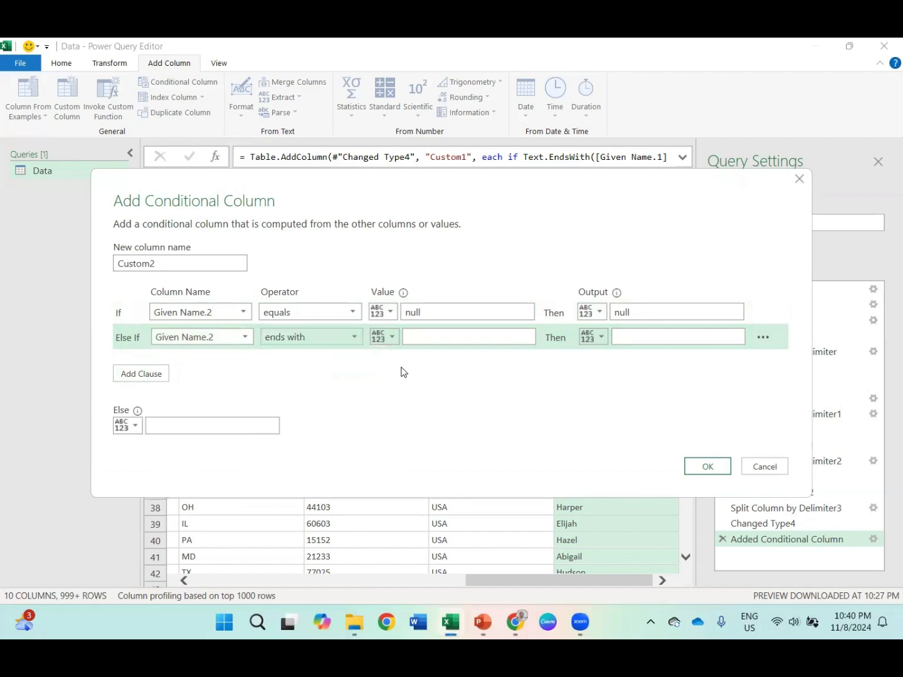
{"action": "left_click", "coordinate": [435, 338]}
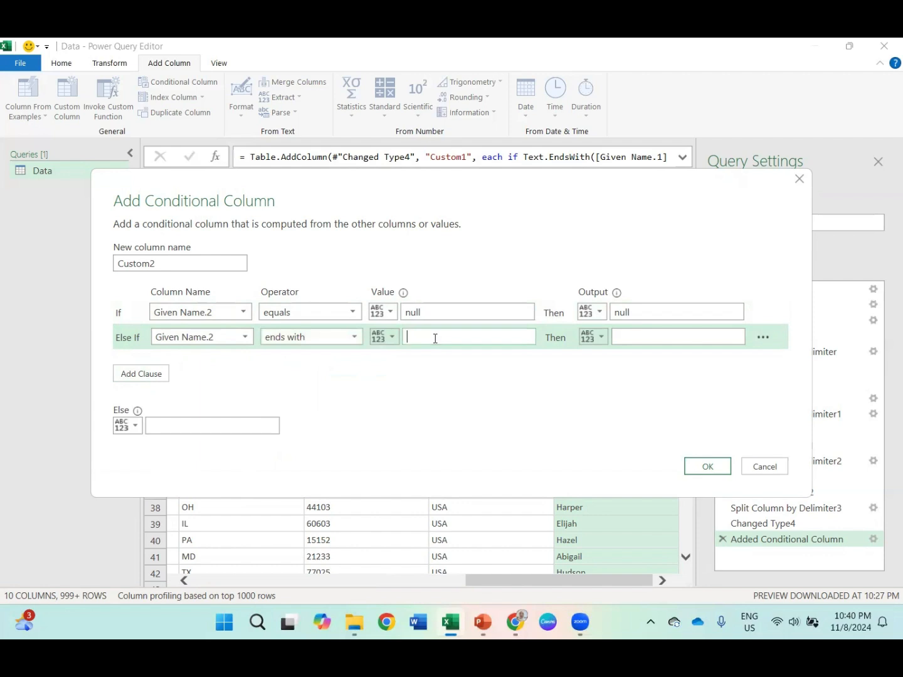
{"action": "type", "text": "."}
{"action": "left_click", "coordinate": [640, 337]}
{"action": "type", "text": "null"}
- Set the Custom2 rule's Else output to the Given Name.2 column and create the conditional column
{"action": "left_click", "coordinate": [126, 427]}
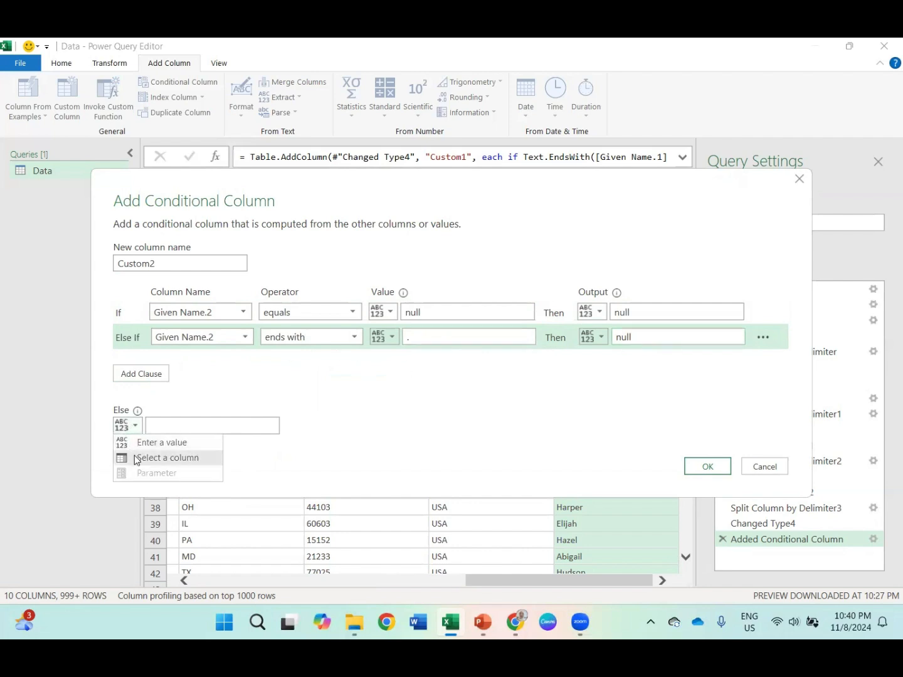
{"action": "left_click", "coordinate": [133, 455]}
{"action": "left_click", "coordinate": [187, 426]}
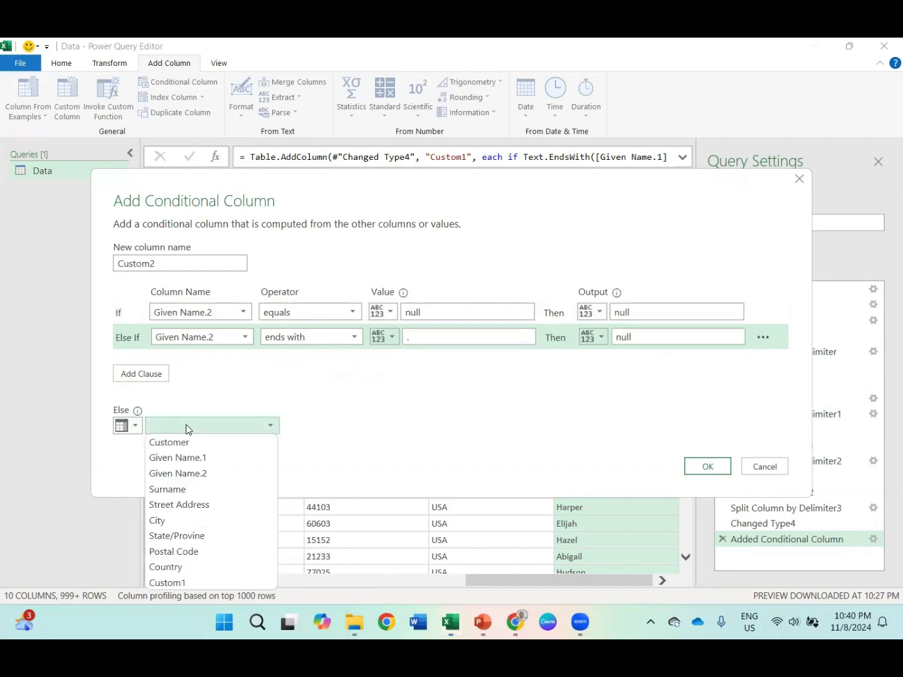
{"action": "left_click", "coordinate": [181, 469]}
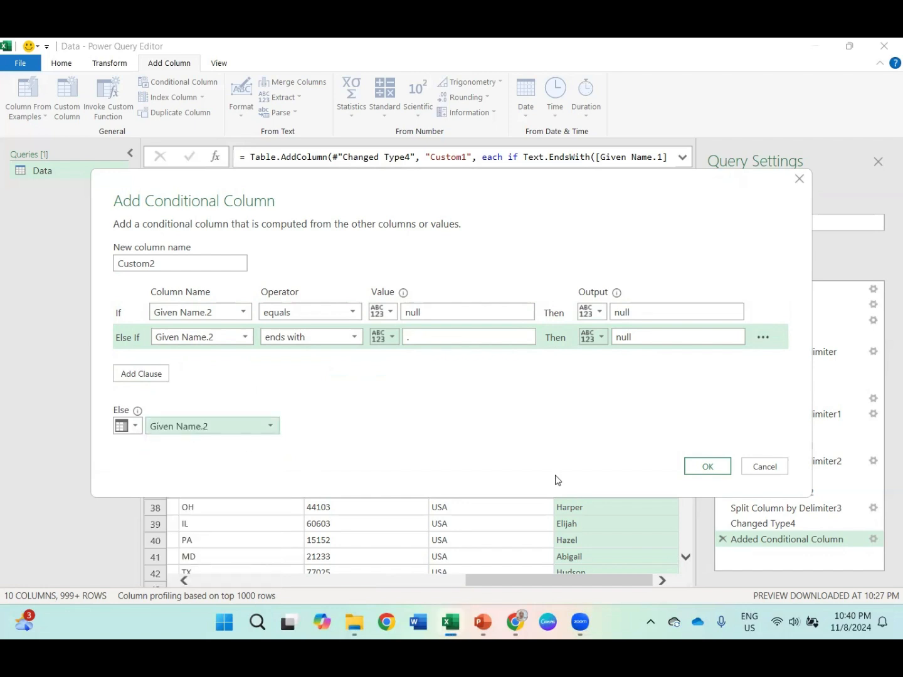
{"action": "left_click", "coordinate": [707, 467]}
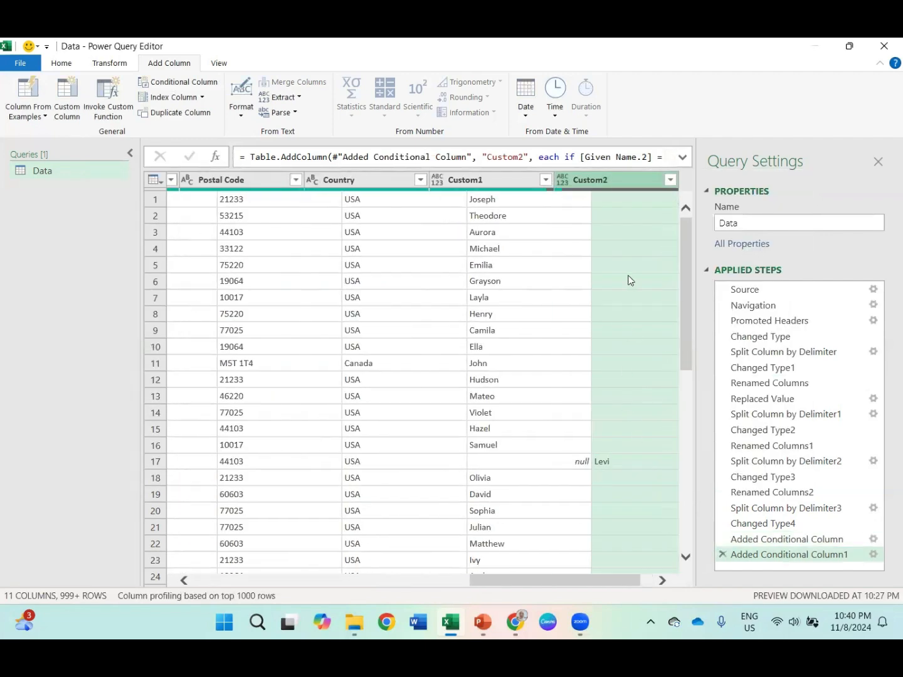
- Compare the Custom1 and Custom2 columns with the original Given Name.1 and Given Name.2 columns
{"action": "scroll", "coordinate": [630, 280], "scroll_direction": "left", "scroll_amount": 6}
{"action": "scroll", "coordinate": [630, 280], "scroll_direction": "left", "scroll_amount": 4}
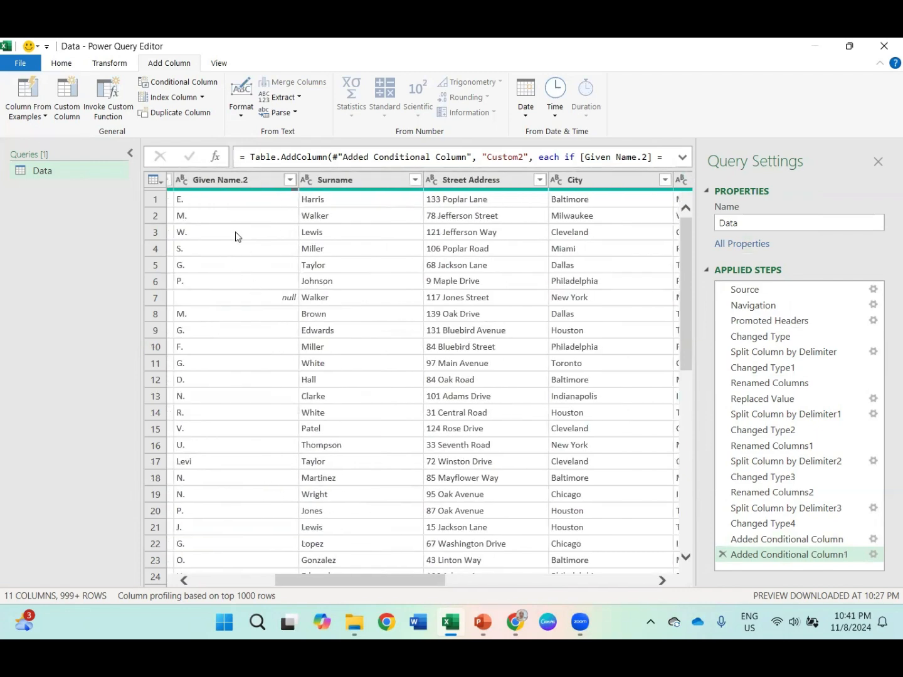
{"action": "scroll", "coordinate": [356, 246], "scroll_direction": "right", "scroll_amount": 8}
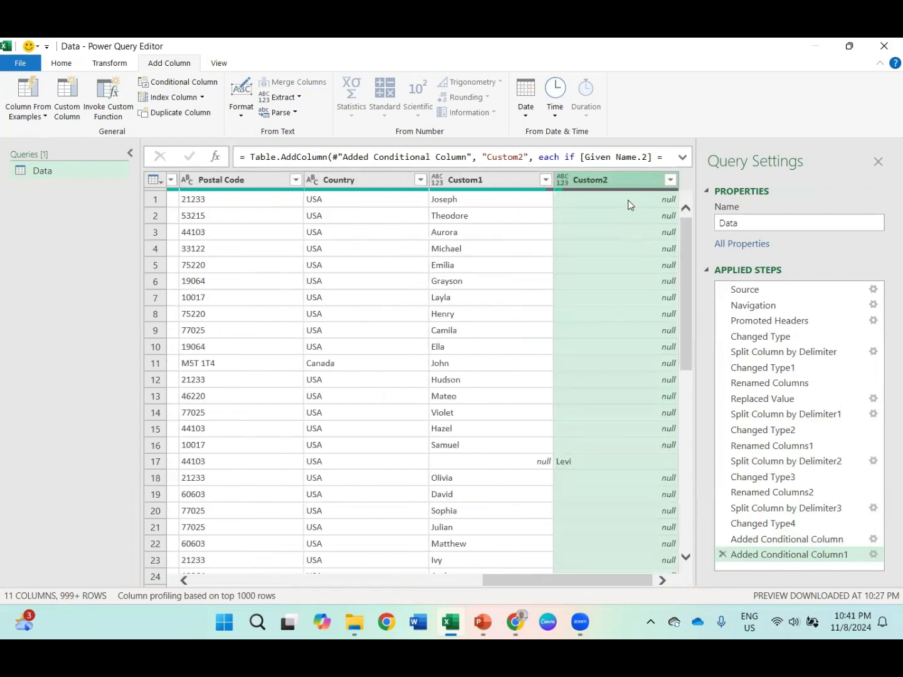
{"action": "scroll", "coordinate": [319, 293], "scroll_direction": "left", "scroll_amount": 8}
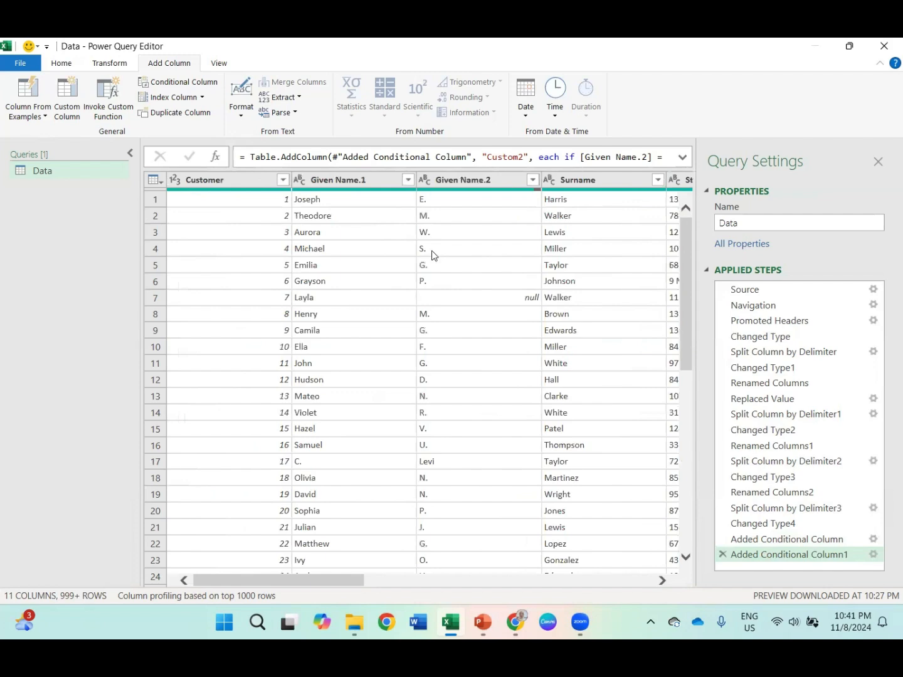
{"action": "scroll", "coordinate": [482, 302], "scroll_direction": "right", "scroll_amount": 8}
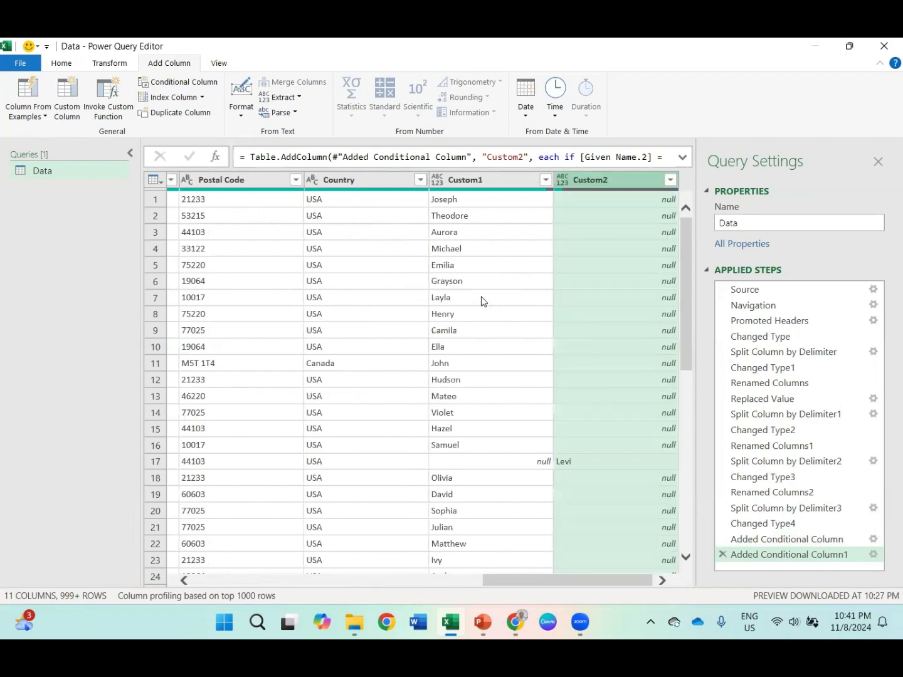
{"action": "scroll", "coordinate": [418, 417], "scroll_direction": "left", "scroll_amount": 8}
{"action": "scroll", "coordinate": [420, 418], "scroll_direction": "left", "scroll_amount": 3}
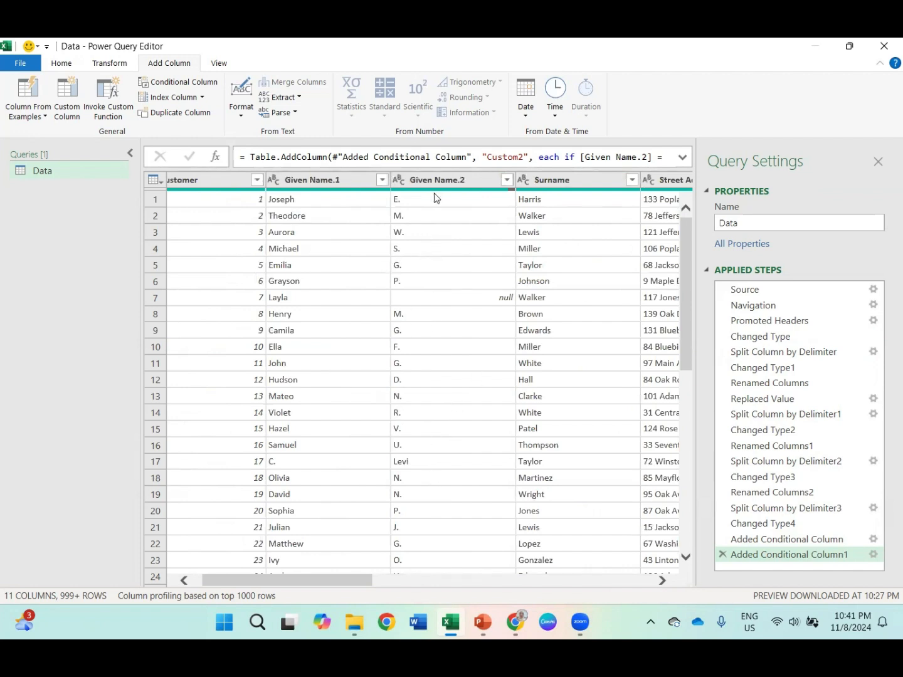
{"action": "scroll", "coordinate": [498, 405], "scroll_direction": "right", "scroll_amount": 10}
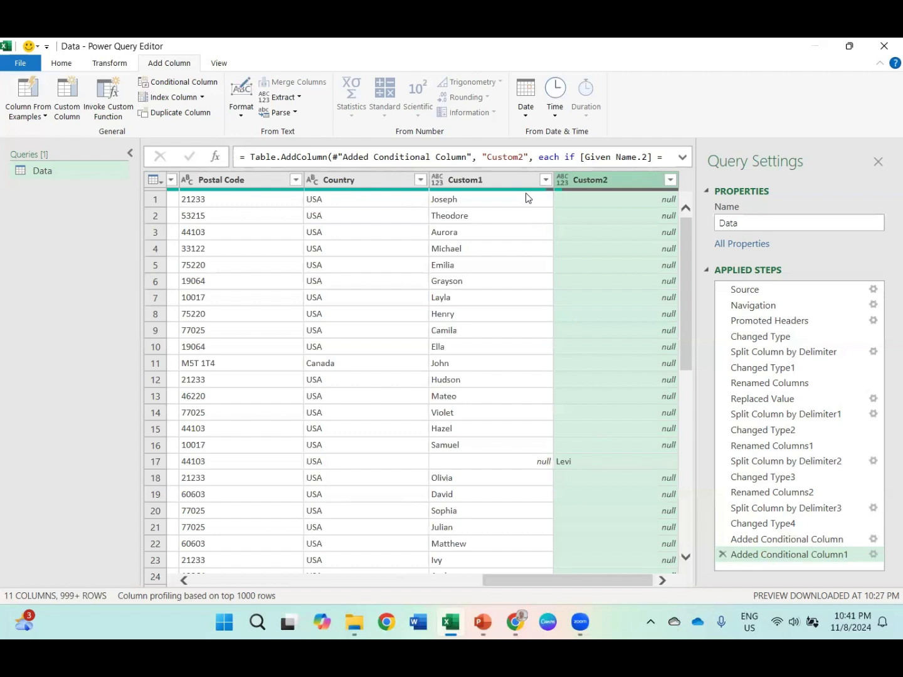
- Merge Custom1 and Custom2 without a separator into a new column named Merged, and move it between Given Name.2 and Surname
{"action": "left_click", "coordinate": [511, 180]}
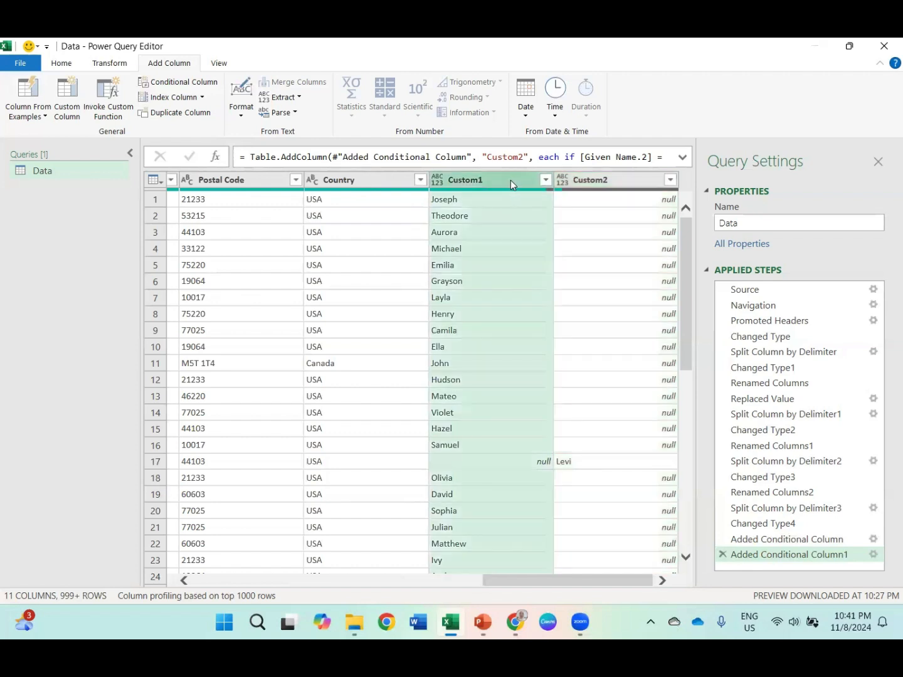
{"action": "left_click", "coordinate": [571, 181], "text": "ctrl"}
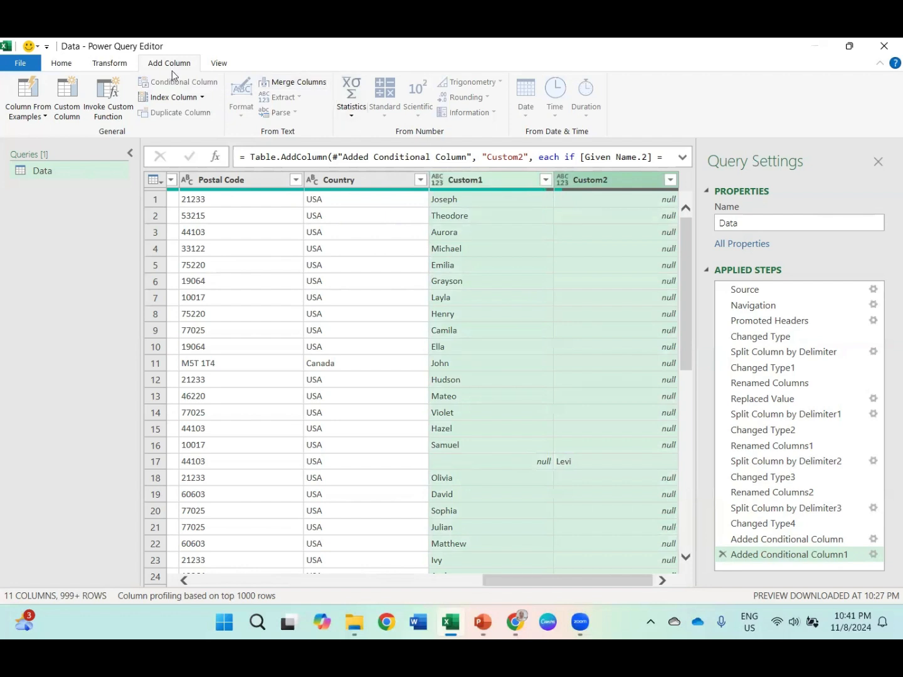
{"action": "left_click", "coordinate": [285, 84]}
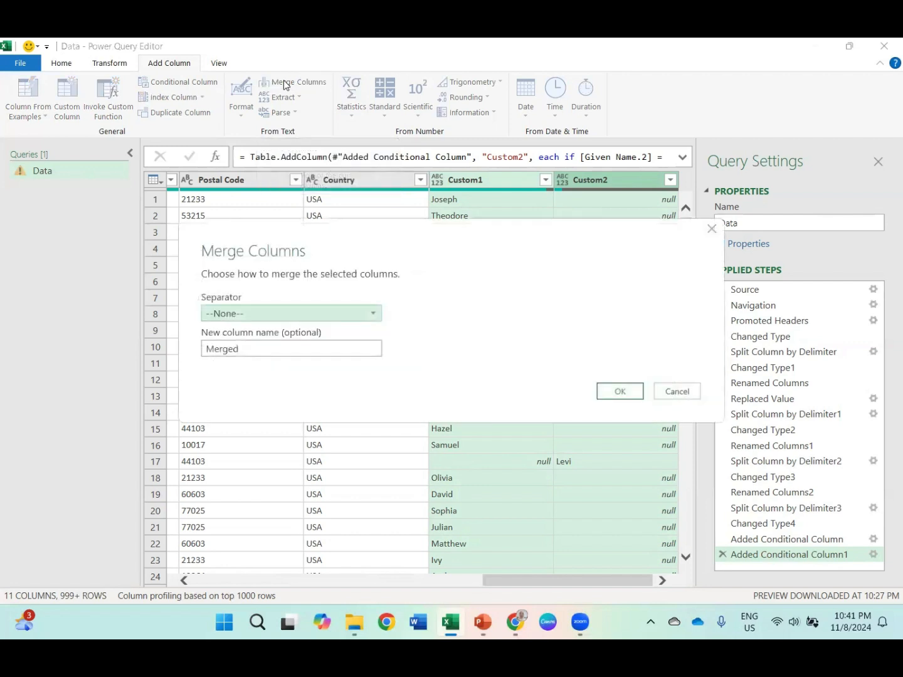
{"action": "left_click", "coordinate": [291, 314]}
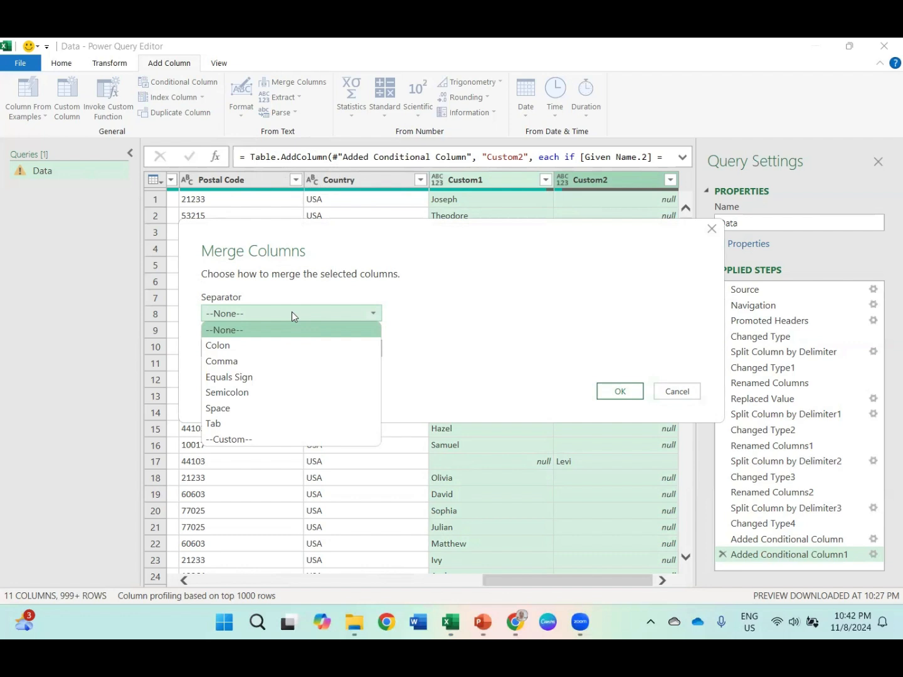
{"action": "left_click", "coordinate": [291, 312]}
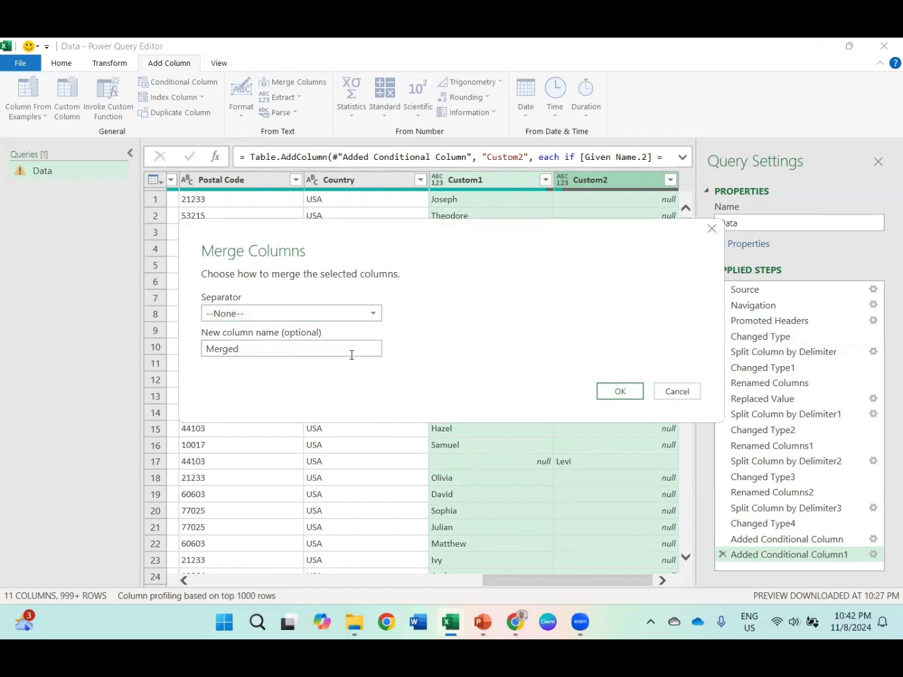
{"action": "left_click", "coordinate": [619, 392]}
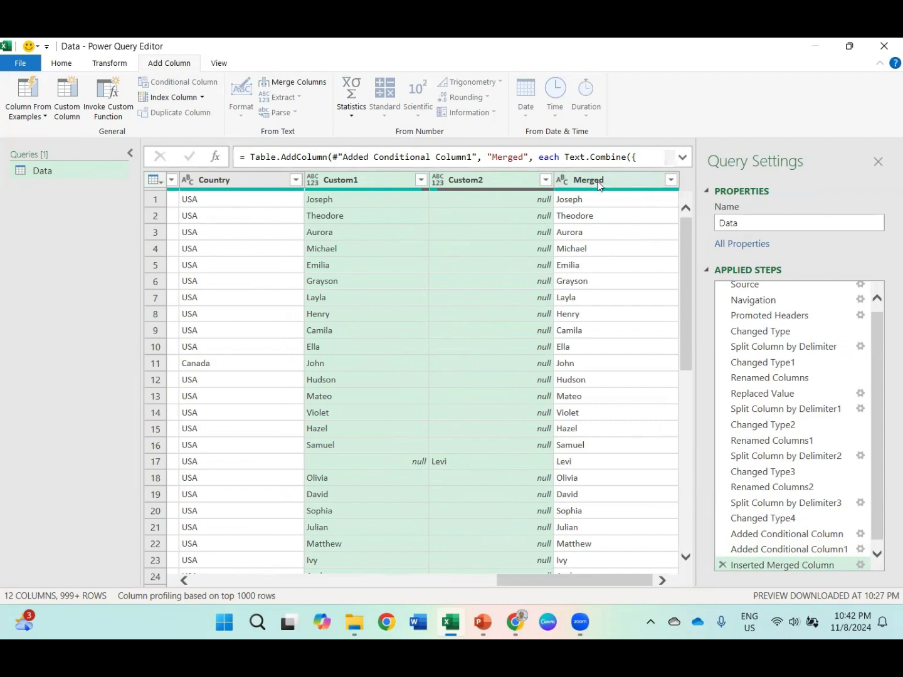
{"action": "left_click_drag", "start_coordinate": [599, 185], "coordinate": [333, 178]}
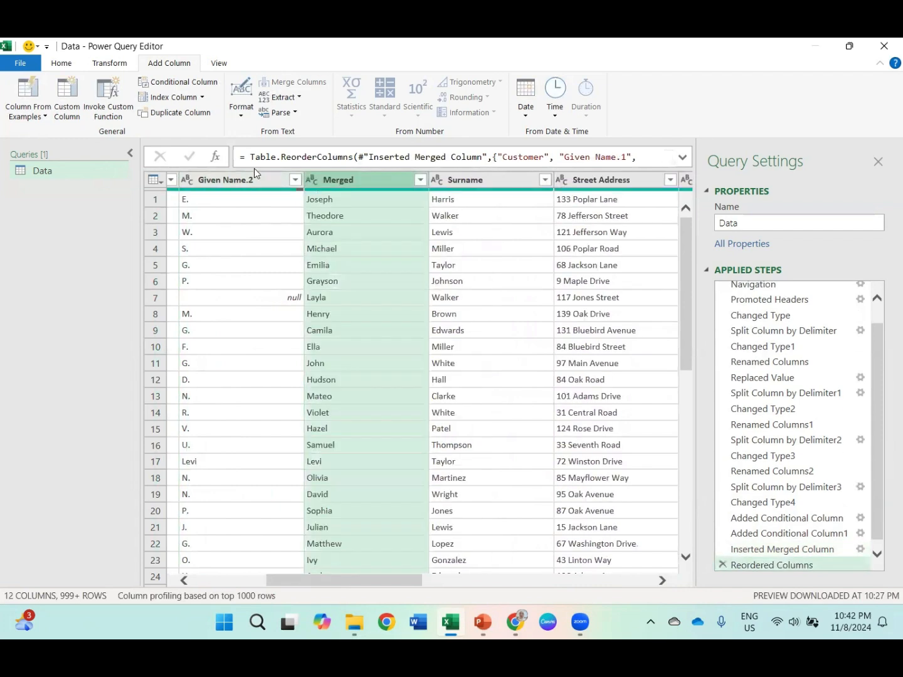
- Remove the Given Name.2 and Given Name.1 columns from the Data query
{"action": "left_click", "coordinate": [240, 181]}
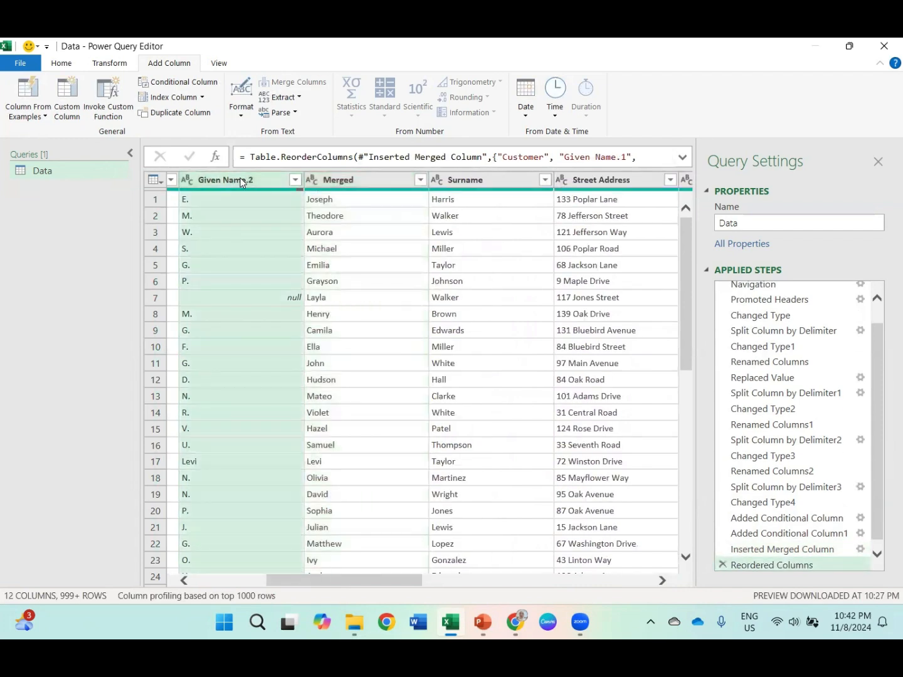
{"action": "right_click", "coordinate": [240, 181]}
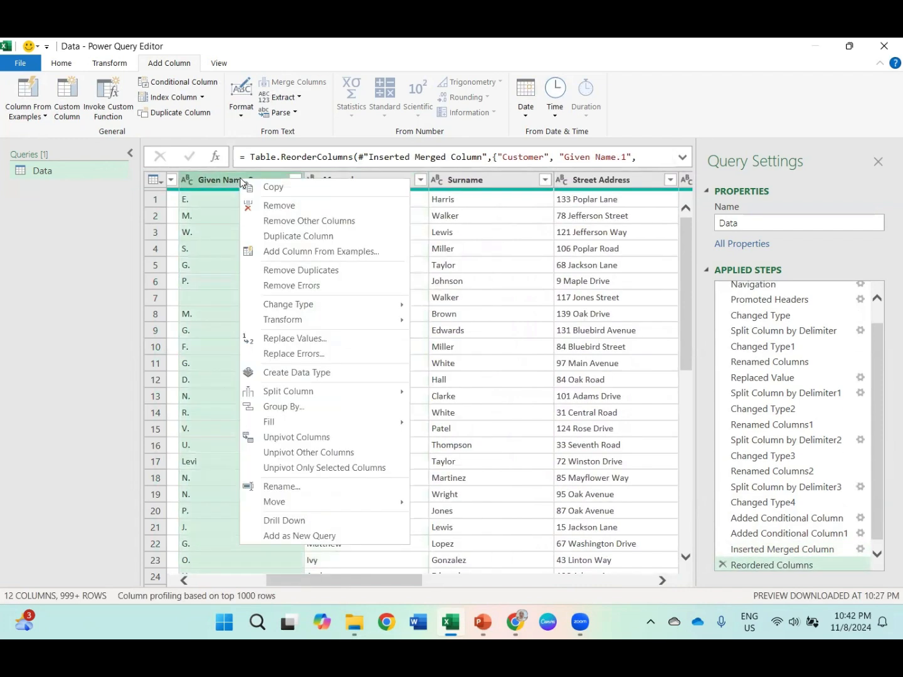
{"action": "left_click", "coordinate": [302, 206]}
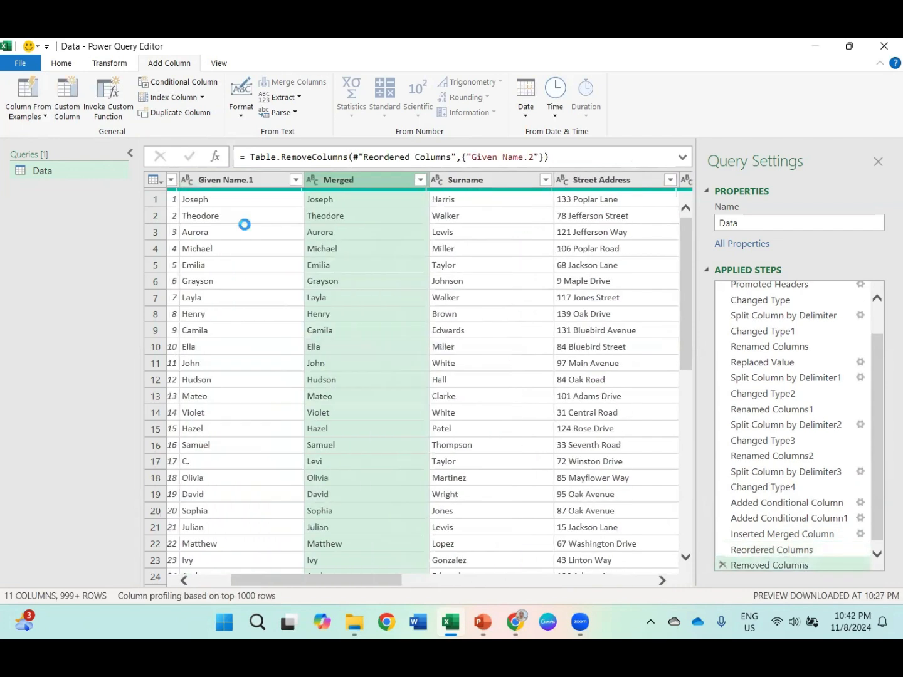
{"action": "left_click", "coordinate": [256, 180]}
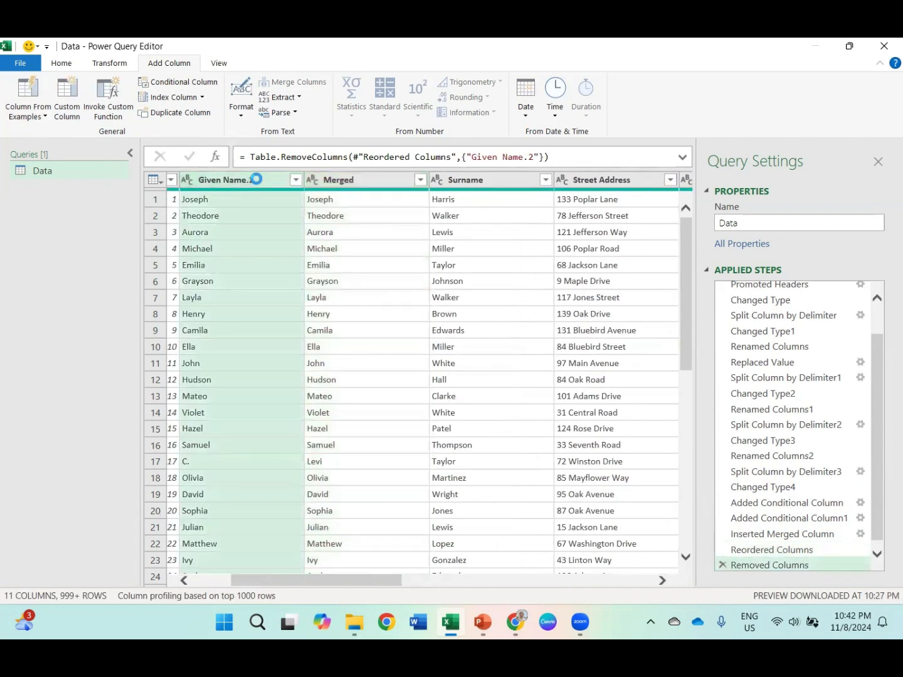
{"action": "right_click", "coordinate": [257, 180]}
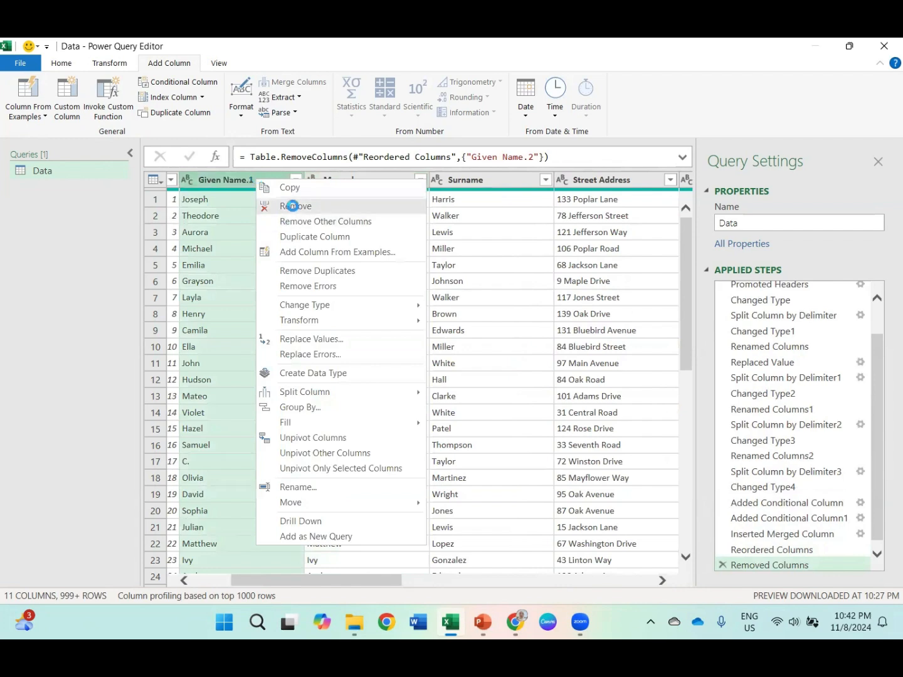
{"action": "left_click", "coordinate": [292, 206]}
- Remove the Custom1 and Custom2 helper columns together
{"action": "scroll", "coordinate": [422, 341], "scroll_direction": "right", "scroll_amount": 10}
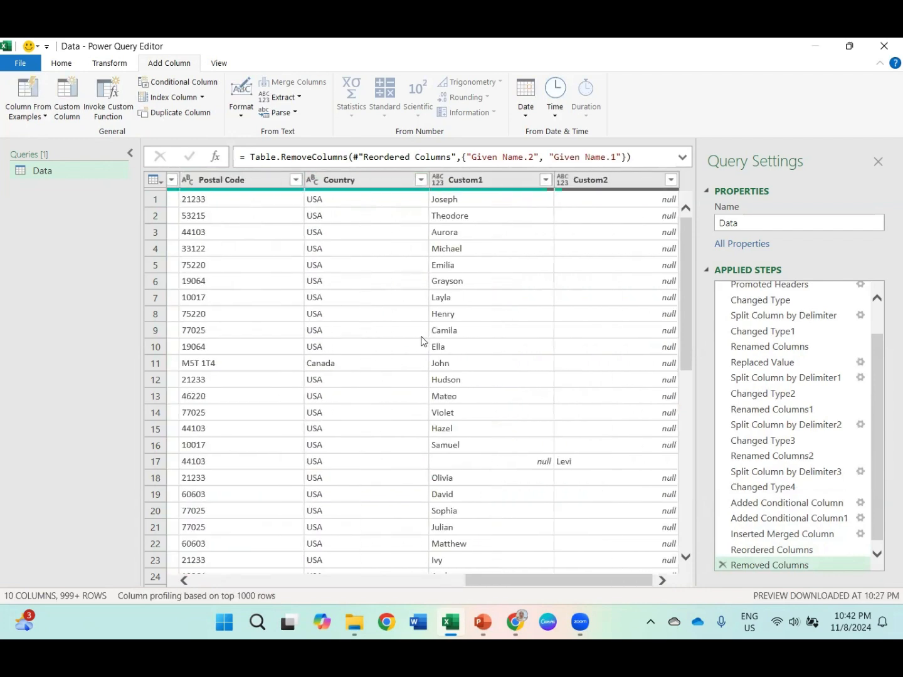
{"action": "left_click", "coordinate": [477, 180]}
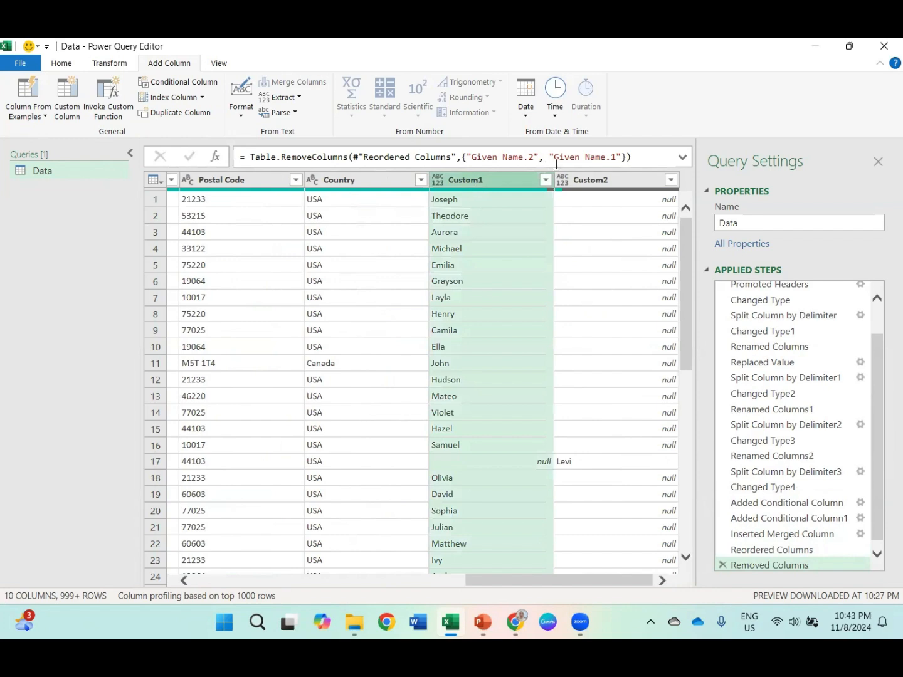
{"action": "left_click", "coordinate": [592, 182], "text": "ctrl"}
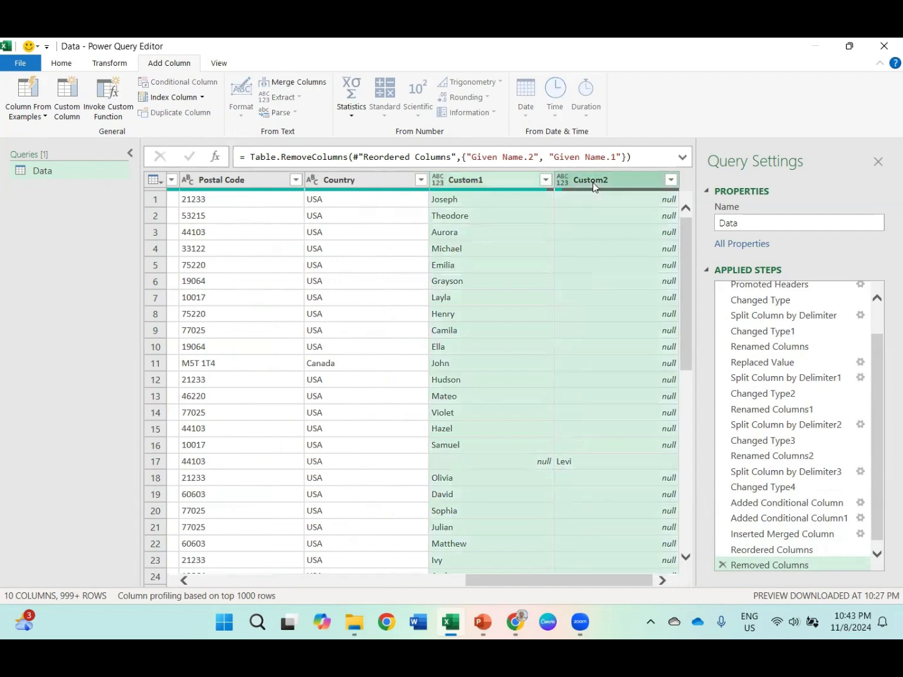
{"action": "right_click", "coordinate": [487, 187]}
{"action": "left_click", "coordinate": [514, 213]}
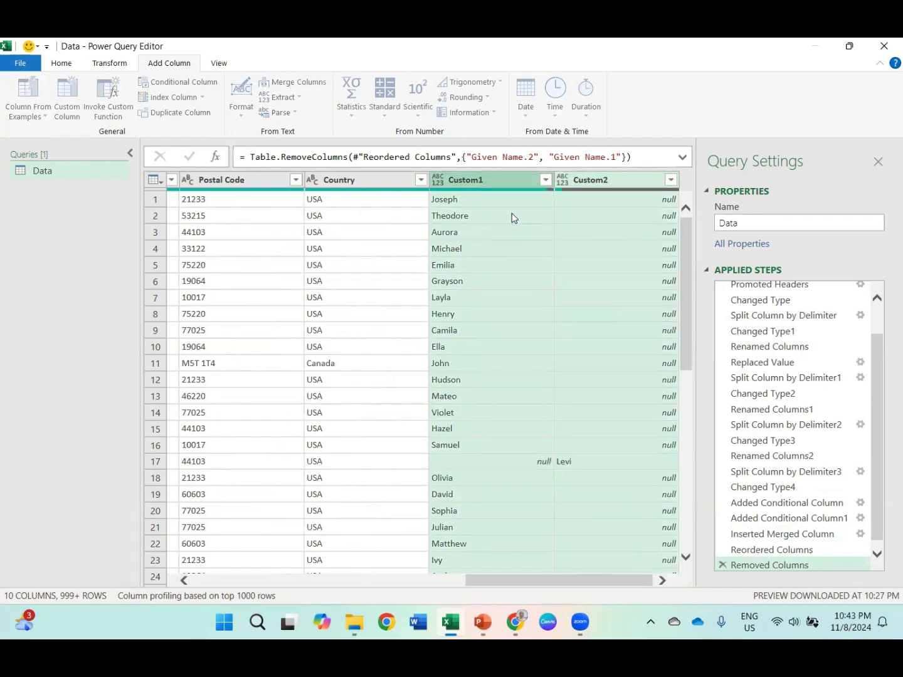
- Rename the Merged column as Given Name
{"action": "scroll", "coordinate": [347, 285], "scroll_direction": "left", "scroll_amount": 5}
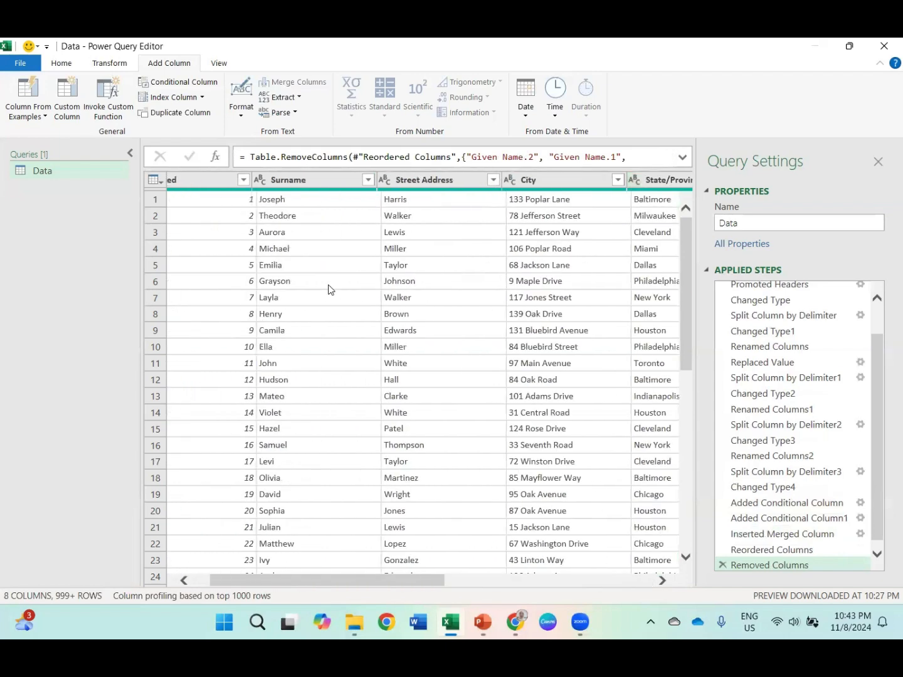
{"action": "scroll", "coordinate": [330, 290], "scroll_direction": "left", "scroll_amount": 2}
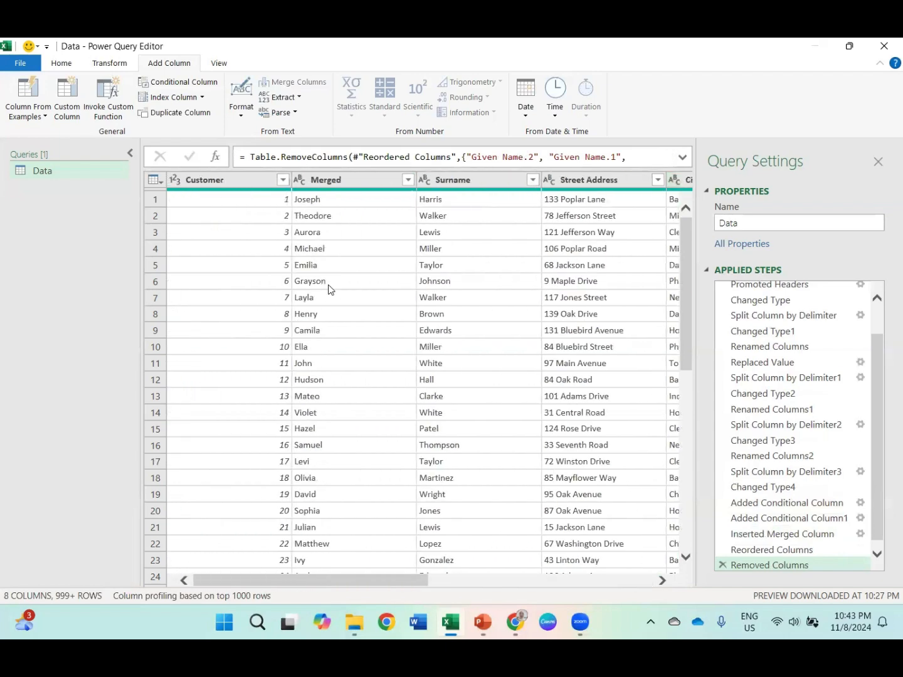
{"action": "left_click", "coordinate": [337, 182]}
{"action": "double_click", "coordinate": [336, 182]}
{"action": "type", "text": "Given Name"}
{"action": "key", "text": "Return"}
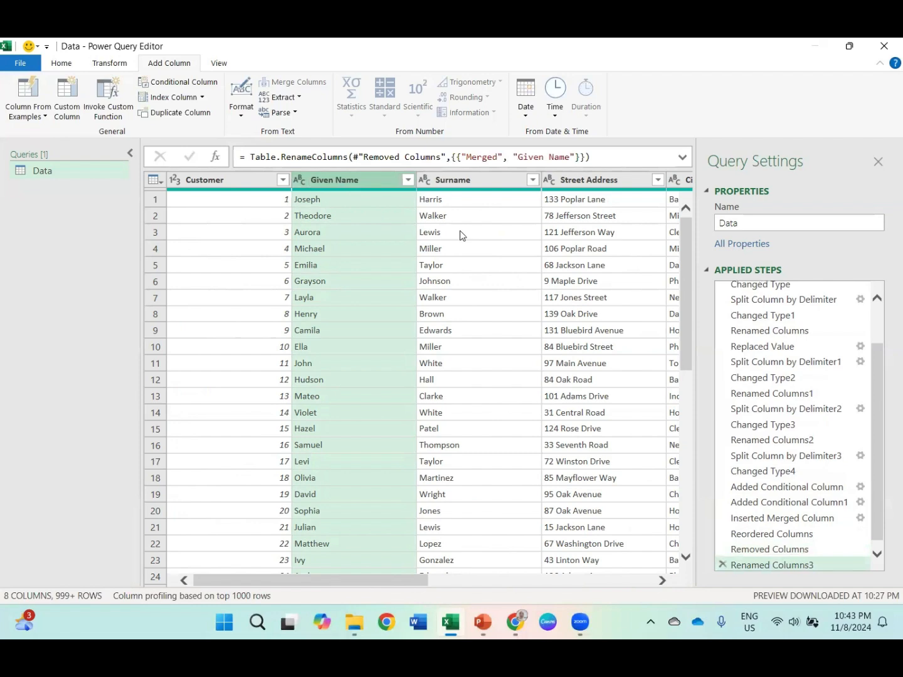
- Load the Data query as a connection only and add it to the Data Model
{"action": "scroll", "coordinate": [460, 234], "scroll_direction": "right", "scroll_amount": 5}
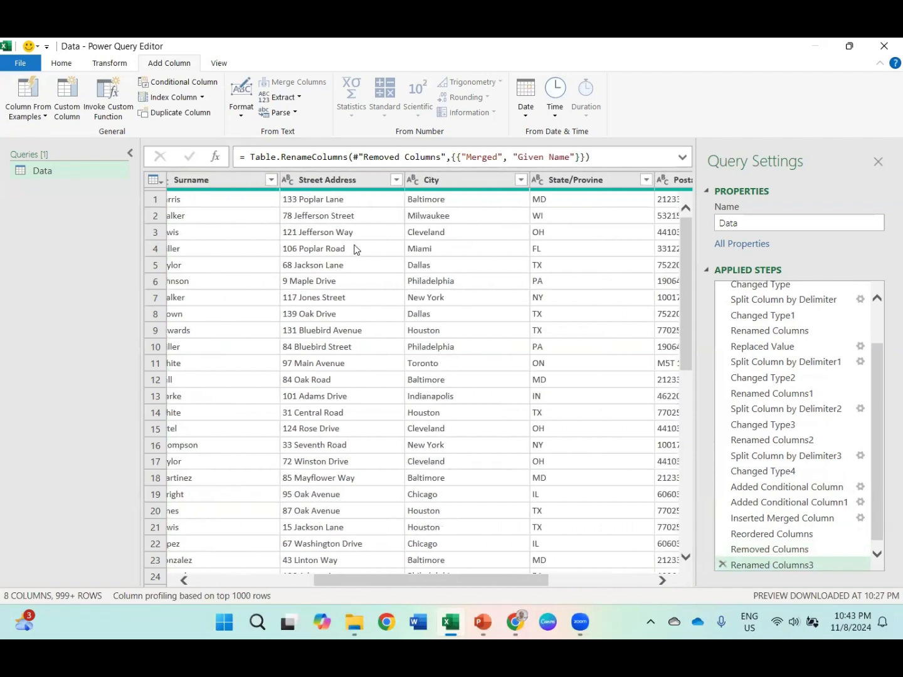
{"action": "scroll", "coordinate": [557, 296], "scroll_direction": "right", "scroll_amount": 4}
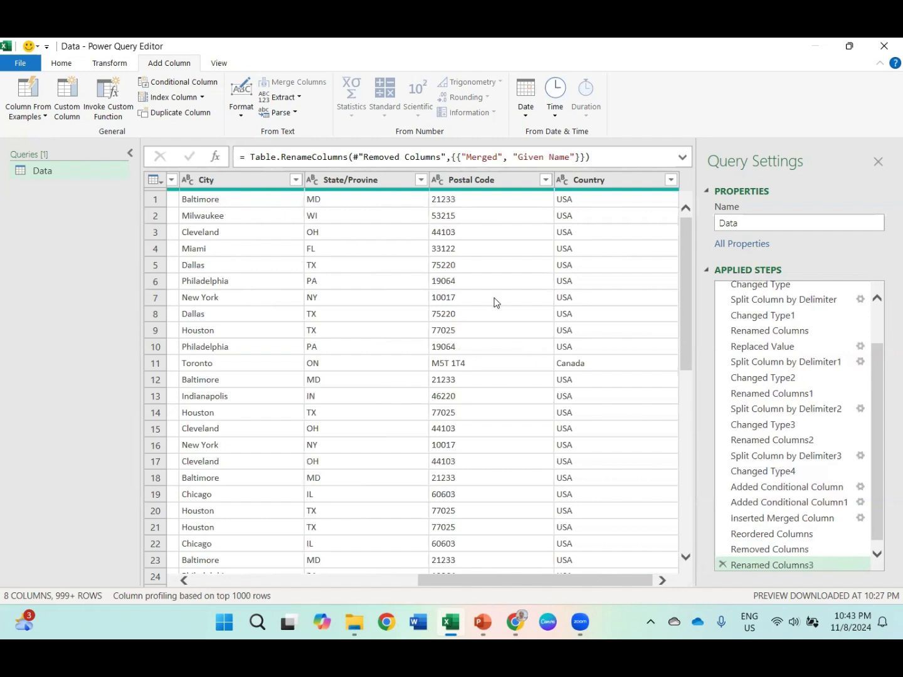
{"action": "left_click", "coordinate": [63, 64]}
{"action": "left_click", "coordinate": [19, 116]}
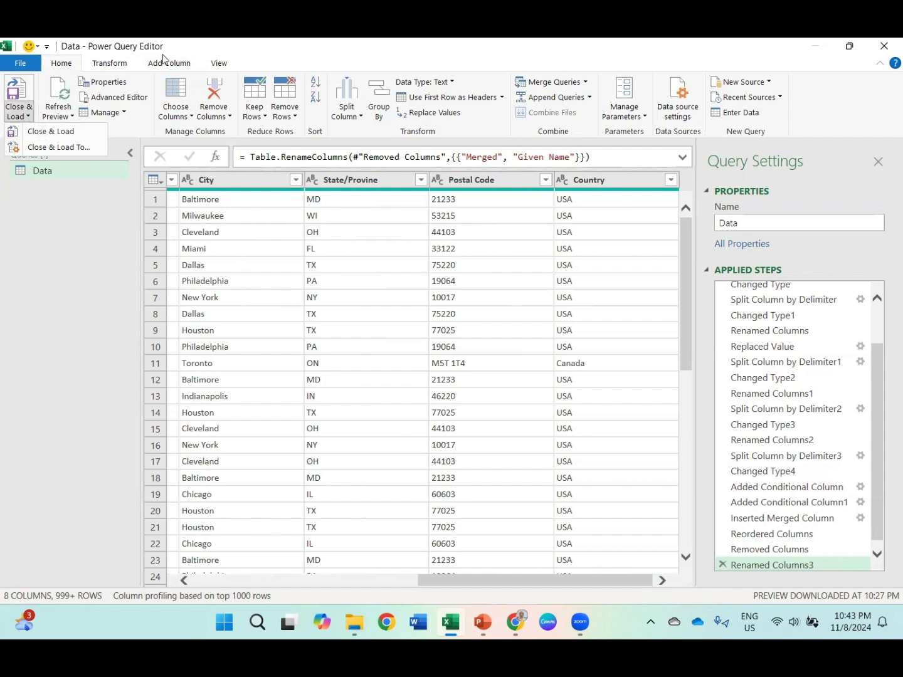
{"action": "left_click", "coordinate": [74, 148]}
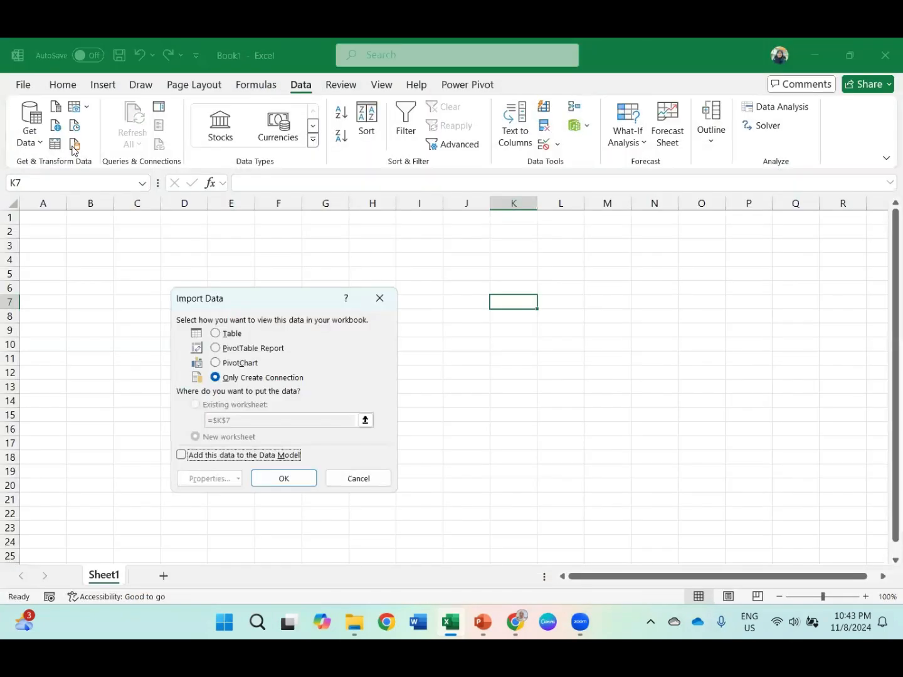
{"action": "left_click", "coordinate": [182, 454]}
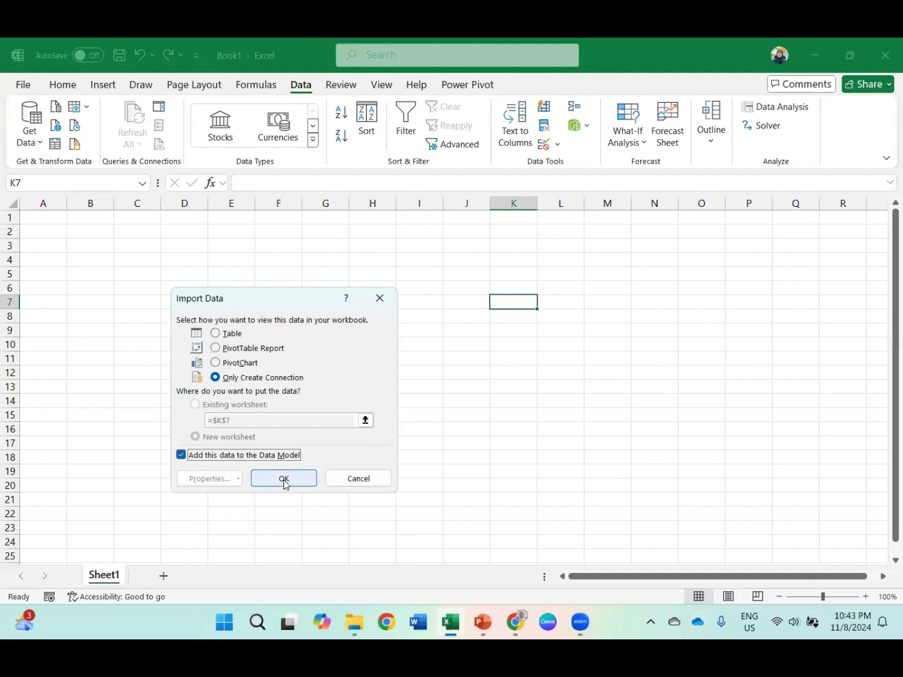
{"action": "left_click", "coordinate": [284, 479]}
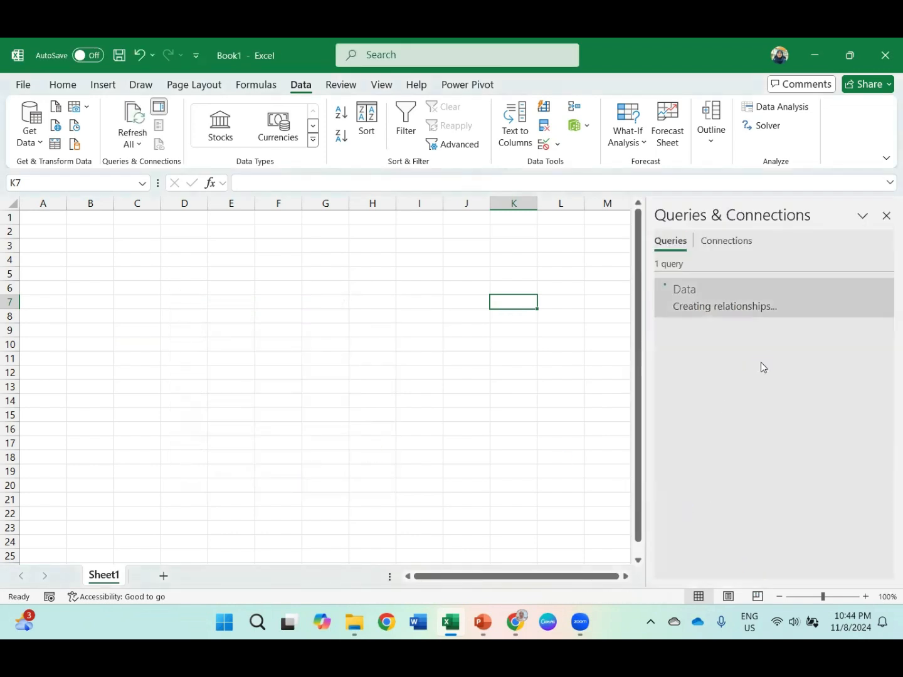
{"action": "mouse_move", "coordinate": [744, 307]}
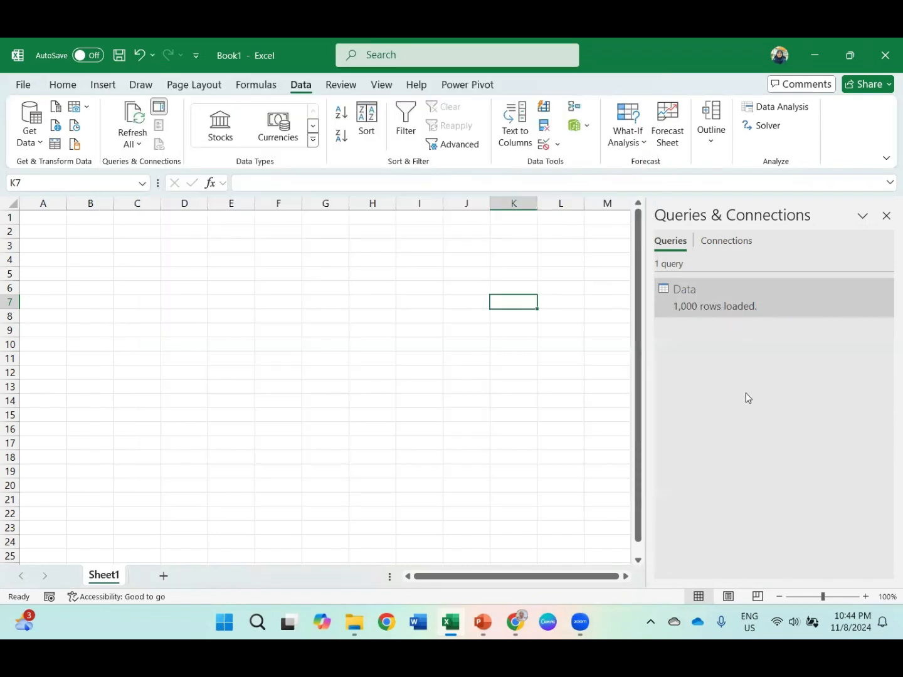
- Insert a PivotTable from the Data Model at cell K7 of Sheet1 and expand the Data table's field list
{"action": "left_click", "coordinate": [103, 86]}
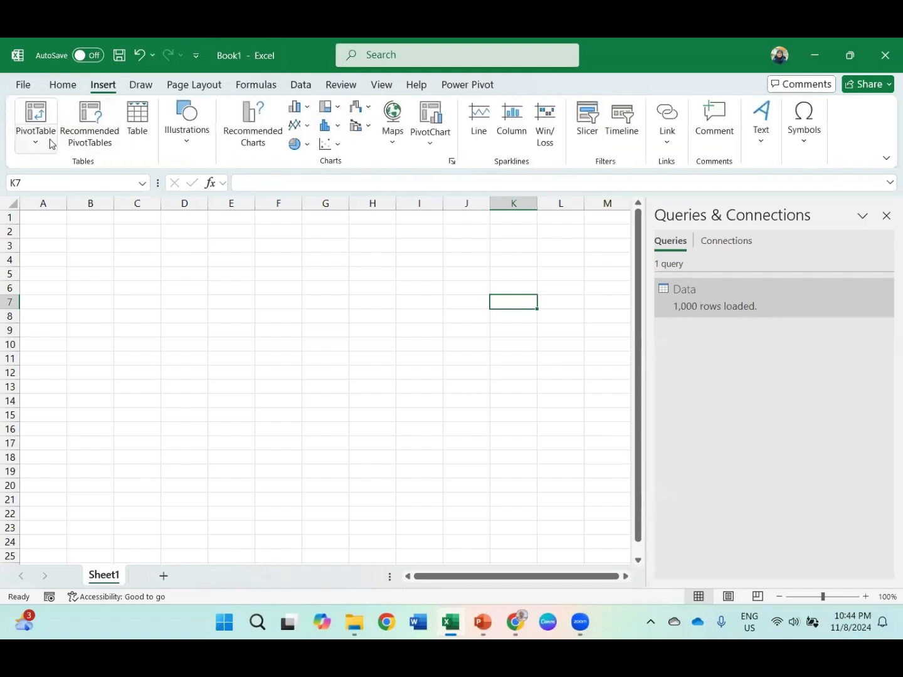
{"action": "left_click", "coordinate": [47, 143]}
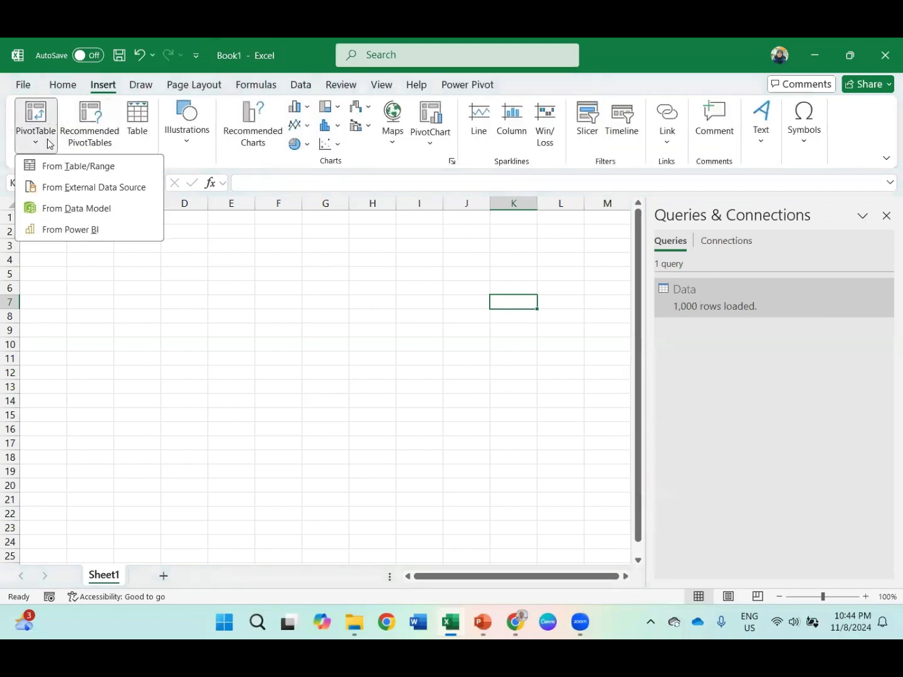
{"action": "left_click", "coordinate": [50, 208]}
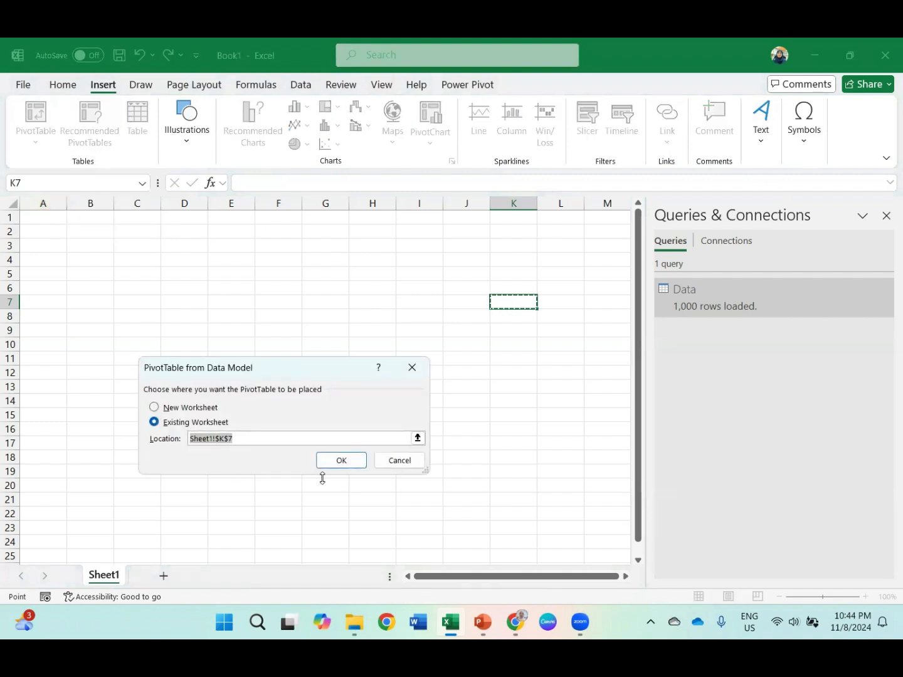
{"action": "left_click", "coordinate": [351, 467]}
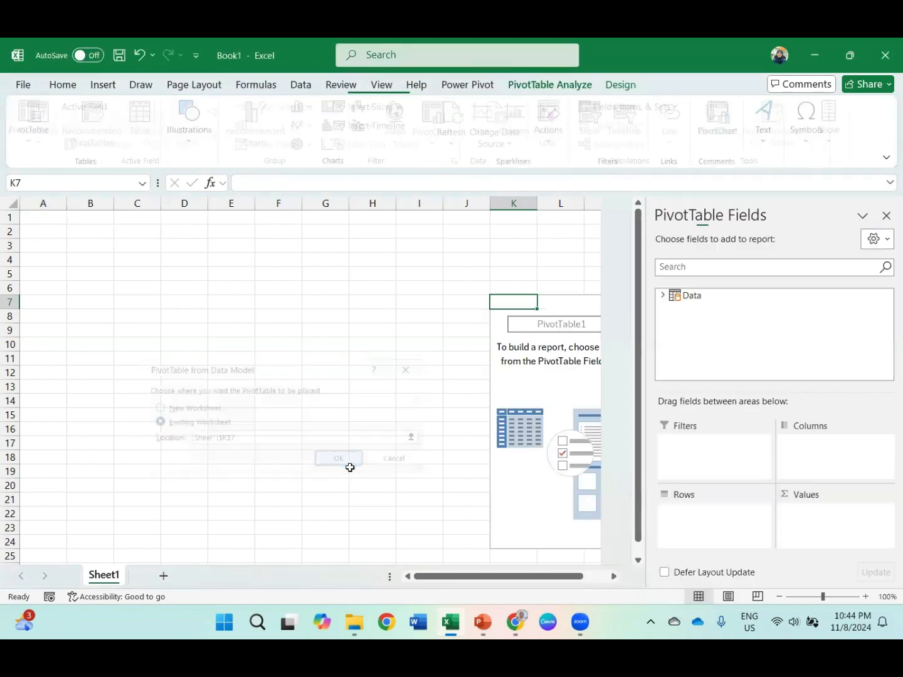
{"action": "left_click", "coordinate": [633, 318]}
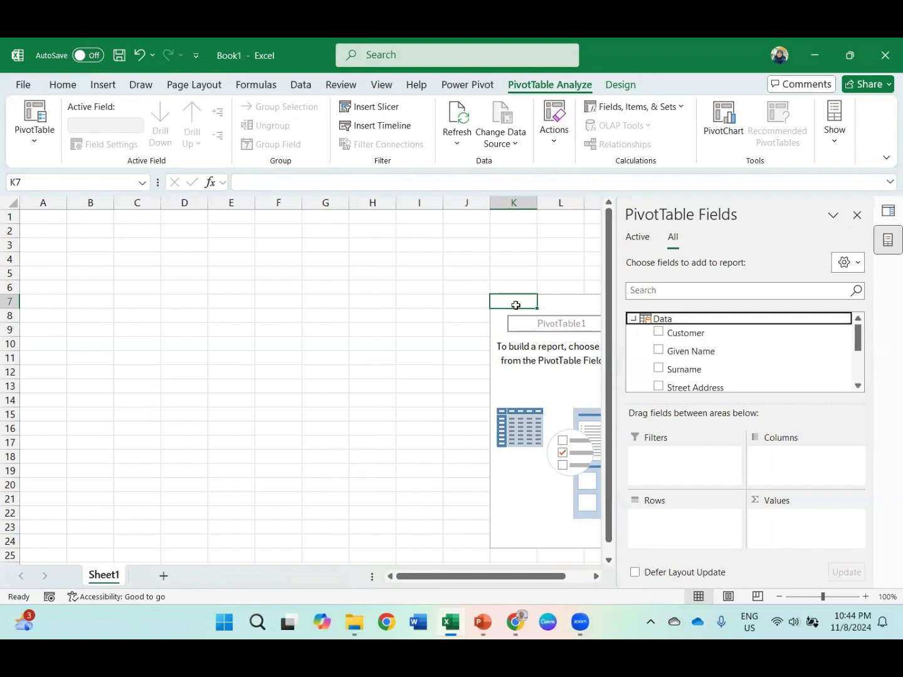
- Move the whole empty PivotTable from K7 so that it starts at cell A4
{"action": "mouse_move", "coordinate": [516, 305]}
{"action": "left_mouse_down"}
{"action": "mouse_move", "coordinate": [423, 296]}
{"action": "mouse_move", "coordinate": [509, 299]}
{"action": "left_mouse_up"}
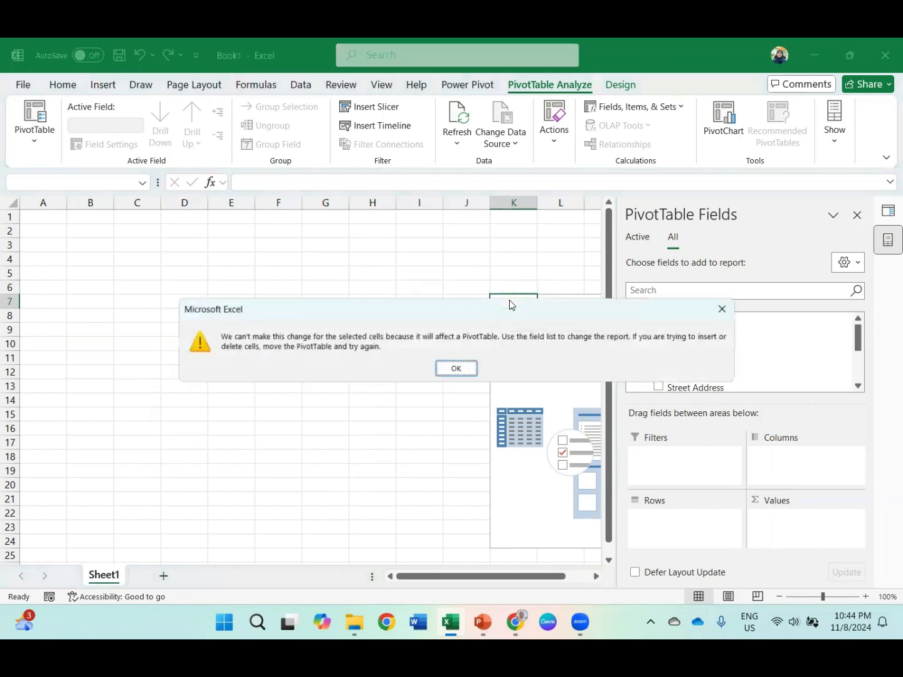
{"action": "left_click", "coordinate": [465, 369]}
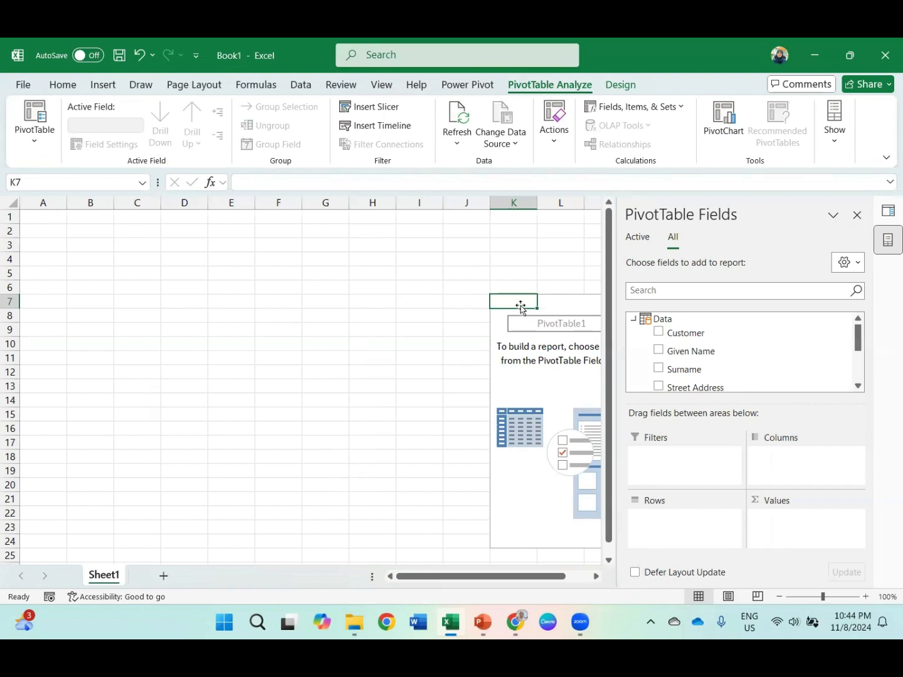
{"action": "key", "text": "shift+Right"}
{"action": "key", "text": "shift+Right"}
{"action": "key", "text": "shift+Right"}
{"action": "key", "text": "shift+Left"}
{"action": "key", "text": "shift+Down"}
{"action": "key", "text": "shift+Down"}
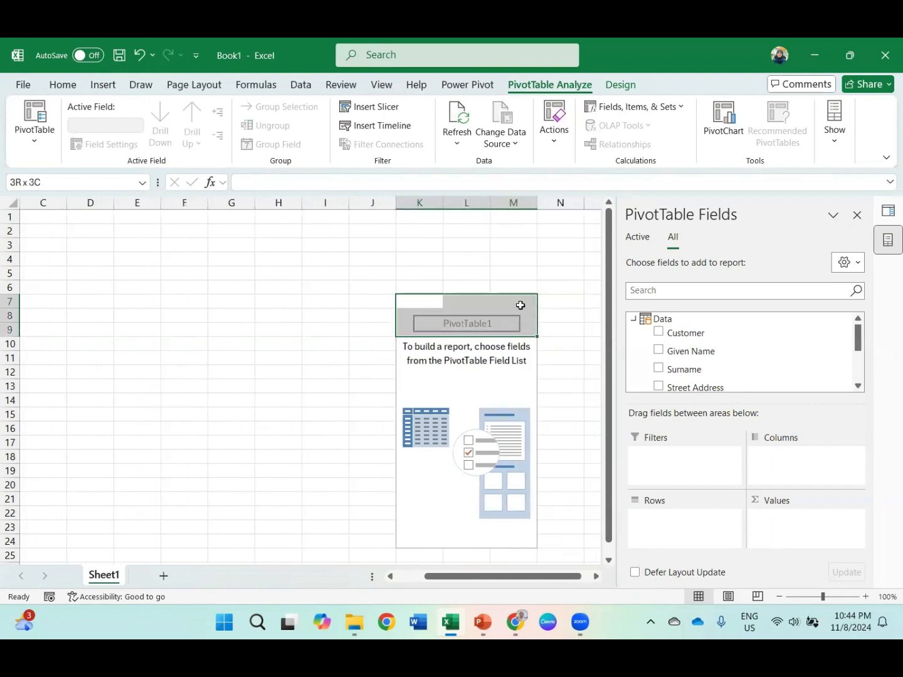
{"action": "key", "text": "shift+Down"}
{"action": "key", "text": "shift+Down"}
{"action": "key", "text": "shift+Down"}
{"action": "key", "text": "shift+Down"}
{"action": "key", "text": "shift+Down"}
{"action": "key", "text": "shift+Down"}
{"action": "key", "text": "shift+Down"}
{"action": "key", "text": "shift+Down"}
{"action": "key", "text": "shift+Down"}
{"action": "key", "text": "shift+Down"}
{"action": "key", "text": "shift+Down"}
{"action": "key", "text": "shift+Down"}
{"action": "key", "text": "shift+Down"}
{"action": "key", "text": "shift+Down"}
{"action": "key", "text": "shift+Down"}
{"action": "key", "text": "ctrl+c"}
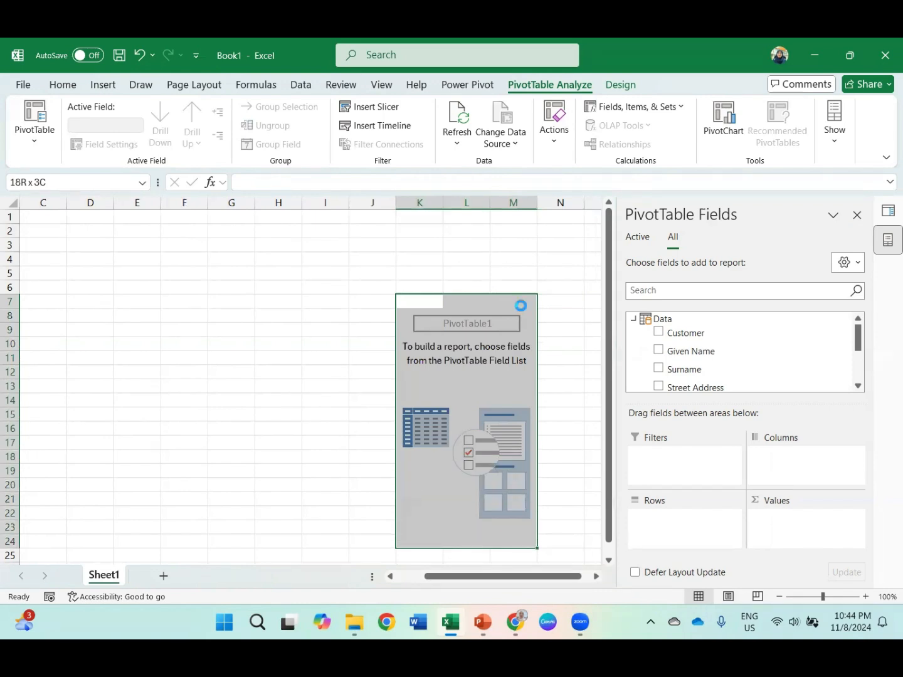
{"action": "scroll", "coordinate": [465, 311], "scroll_direction": "left", "scroll_amount": 2}
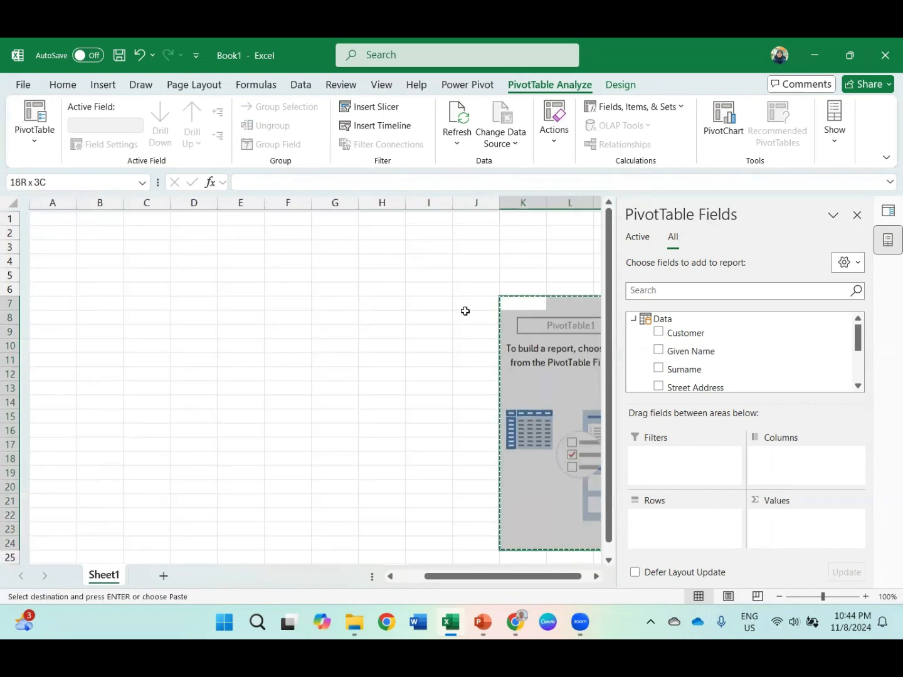
{"action": "left_click", "coordinate": [33, 255]}
{"action": "key", "text": "ctrl+v"}
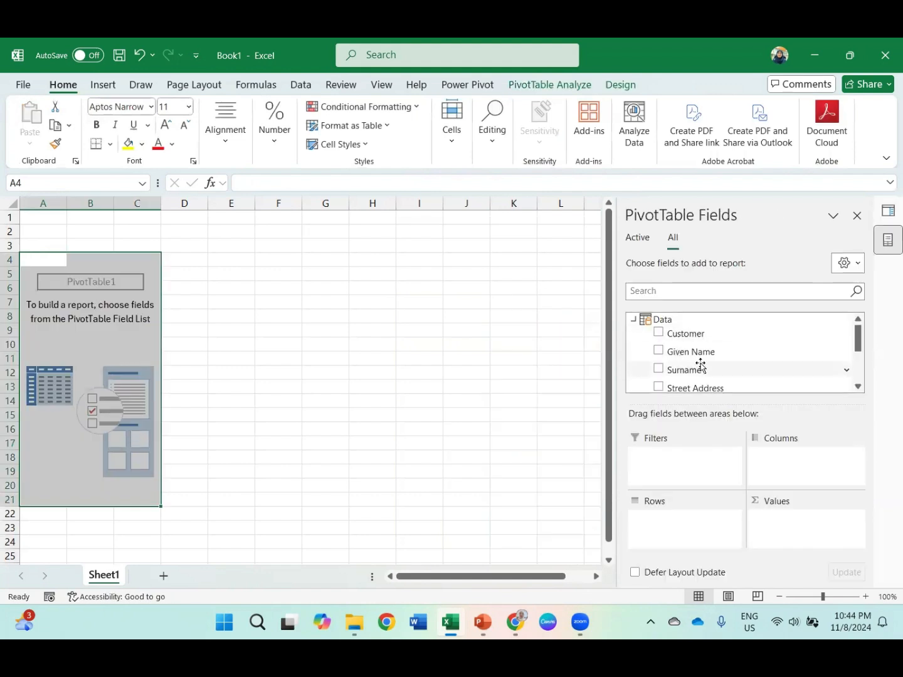
- Try the State/Provine field as the PivotTable's row labels and remove it again
{"action": "scroll", "coordinate": [701, 365], "scroll_direction": "down", "scroll_amount": 1}
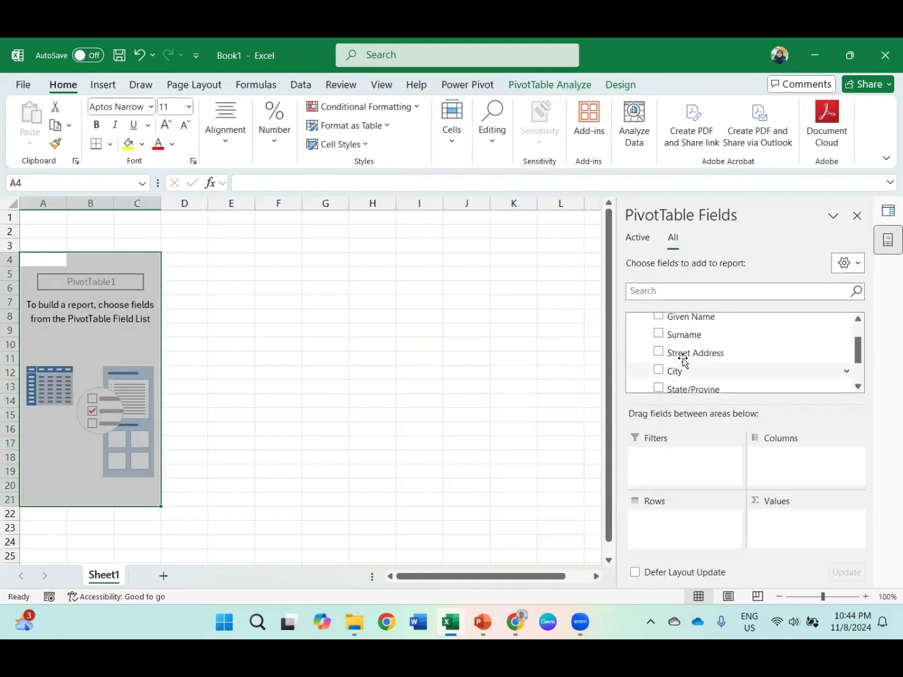
{"action": "scroll", "coordinate": [660, 382], "scroll_direction": "down", "scroll_amount": 1}
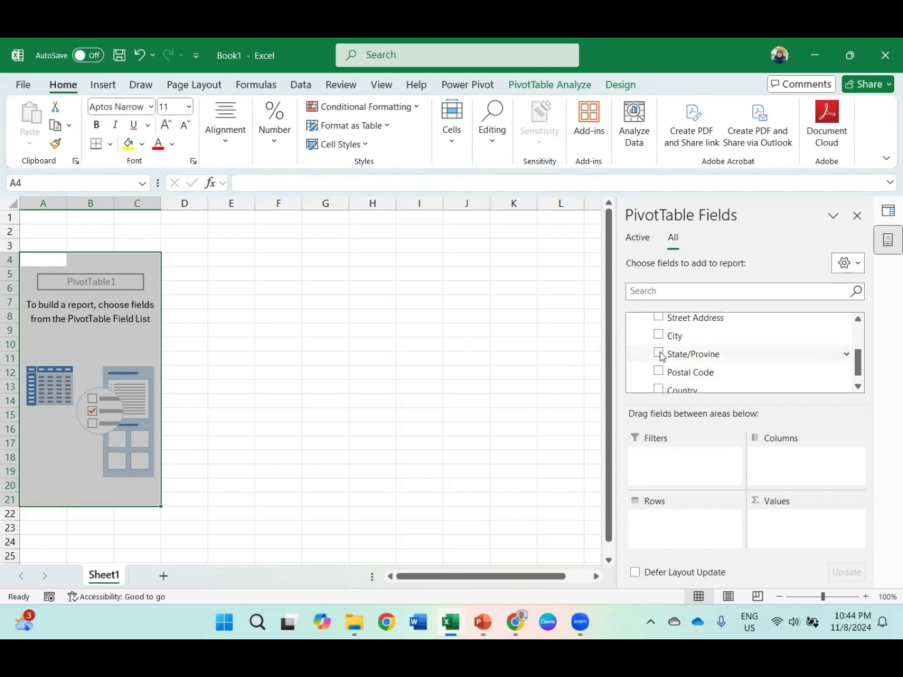
{"action": "left_click", "coordinate": [658, 353]}
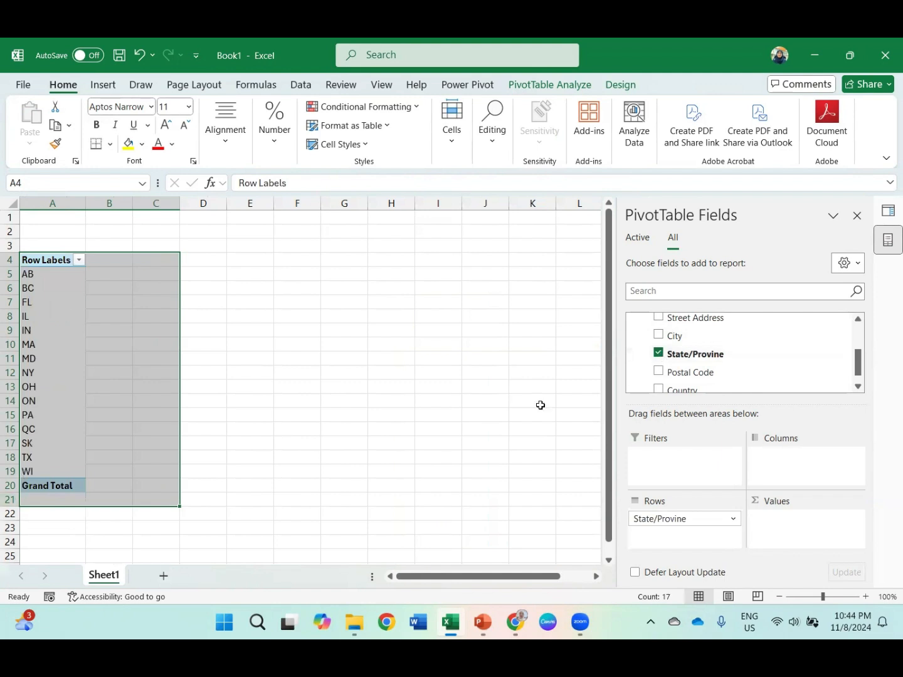
{"action": "left_click", "coordinate": [658, 353]}
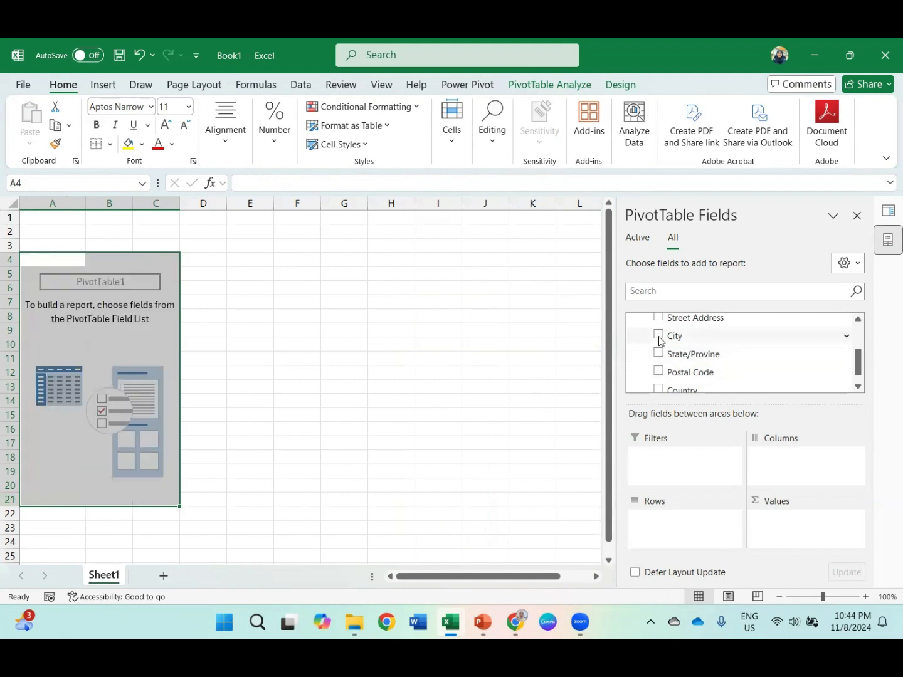
- Add City and Country to the PivotTable rows, with Country above City so the cities are grouped by country
{"action": "left_click", "coordinate": [657, 339]}
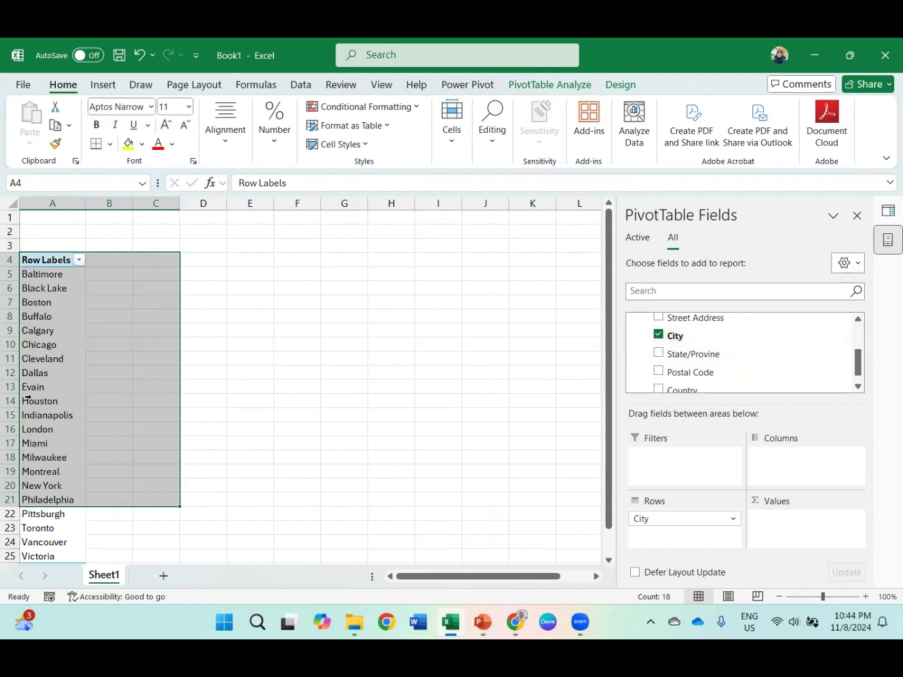
{"action": "scroll", "coordinate": [28, 397], "scroll_direction": "down", "scroll_amount": 1}
{"action": "scroll", "coordinate": [27, 397], "scroll_direction": "up", "scroll_amount": 1}
{"action": "scroll", "coordinate": [28, 396], "scroll_direction": "down", "scroll_amount": 1}
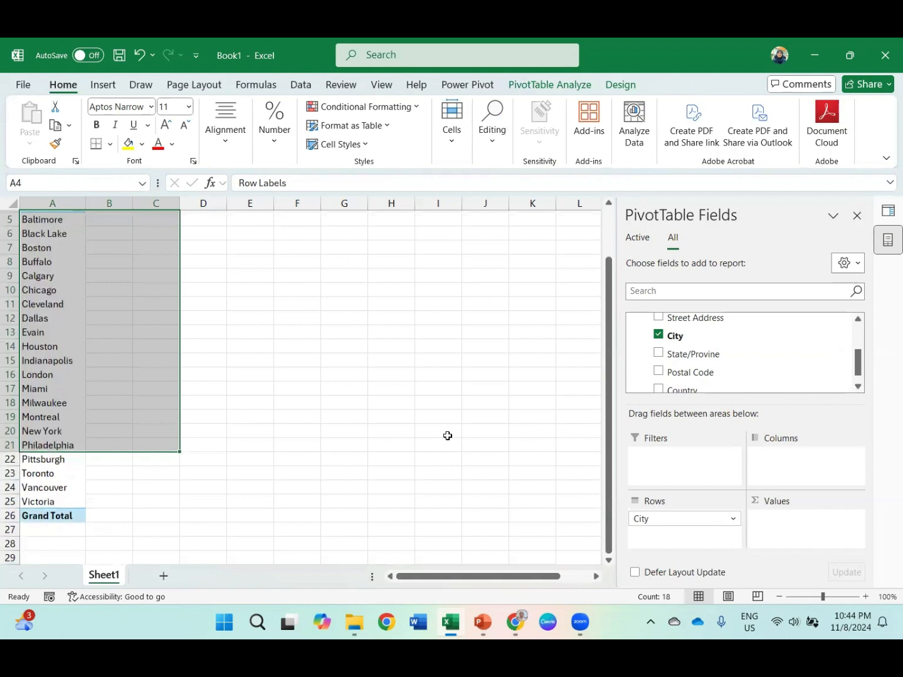
{"action": "scroll", "coordinate": [705, 370], "scroll_direction": "down", "scroll_amount": 1}
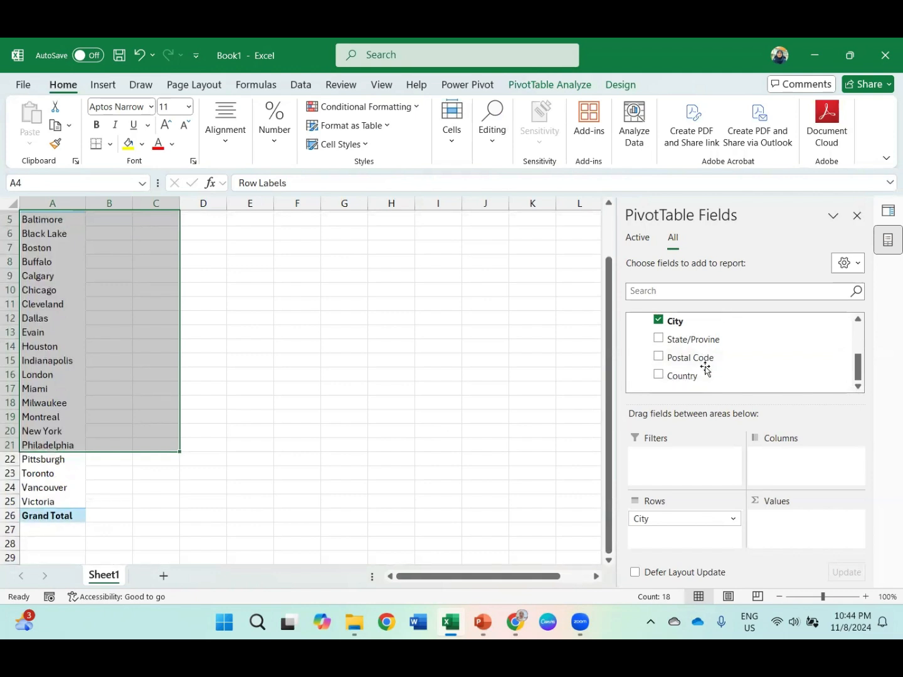
{"action": "left_click", "coordinate": [659, 374]}
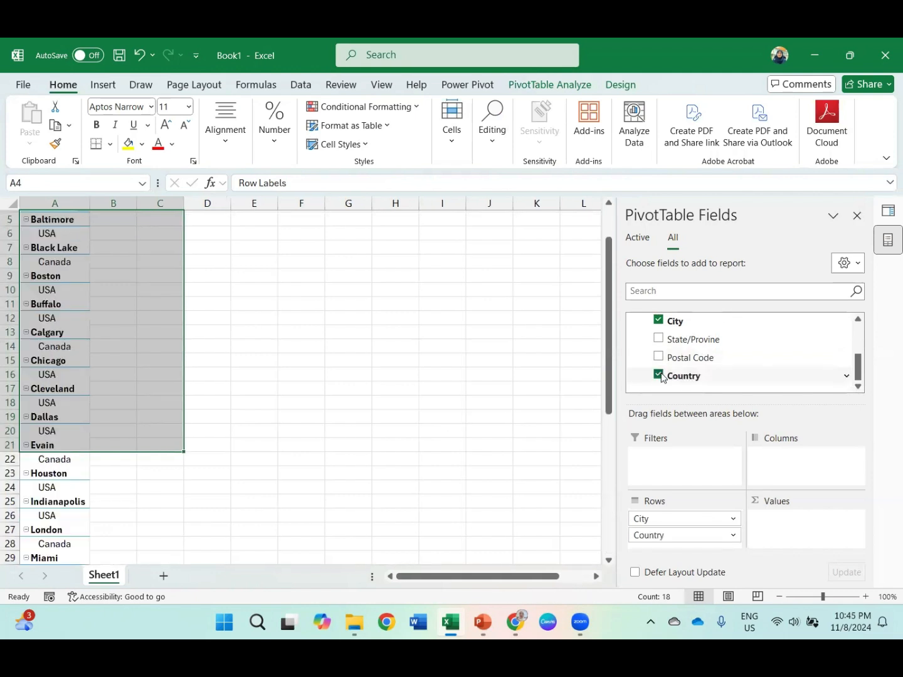
{"action": "left_click_drag", "start_coordinate": [650, 537], "coordinate": [649, 513]}
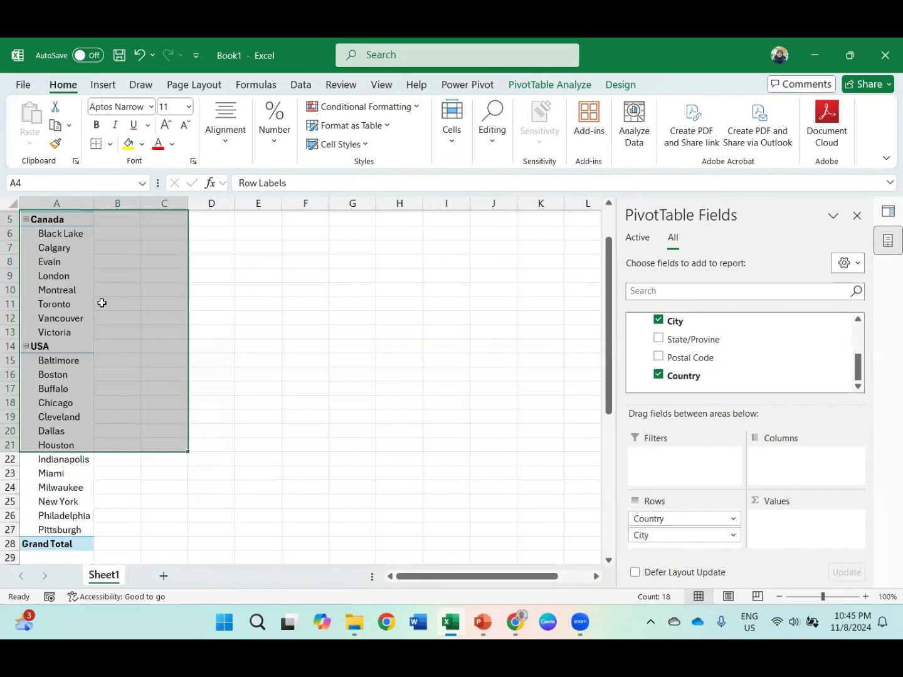
- Add the Customer field to the PivotTable's values area
{"action": "scroll", "coordinate": [101, 302], "scroll_direction": "up", "scroll_amount": 1}
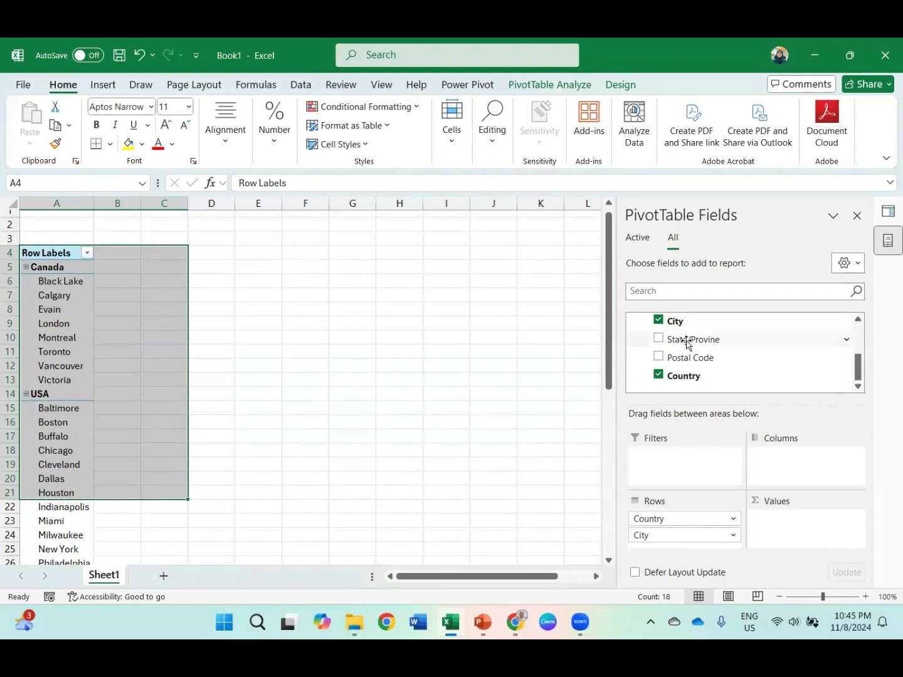
{"action": "scroll", "coordinate": [687, 343], "scroll_direction": "up", "scroll_amount": 1}
{"action": "scroll", "coordinate": [688, 343], "scroll_direction": "up", "scroll_amount": 2}
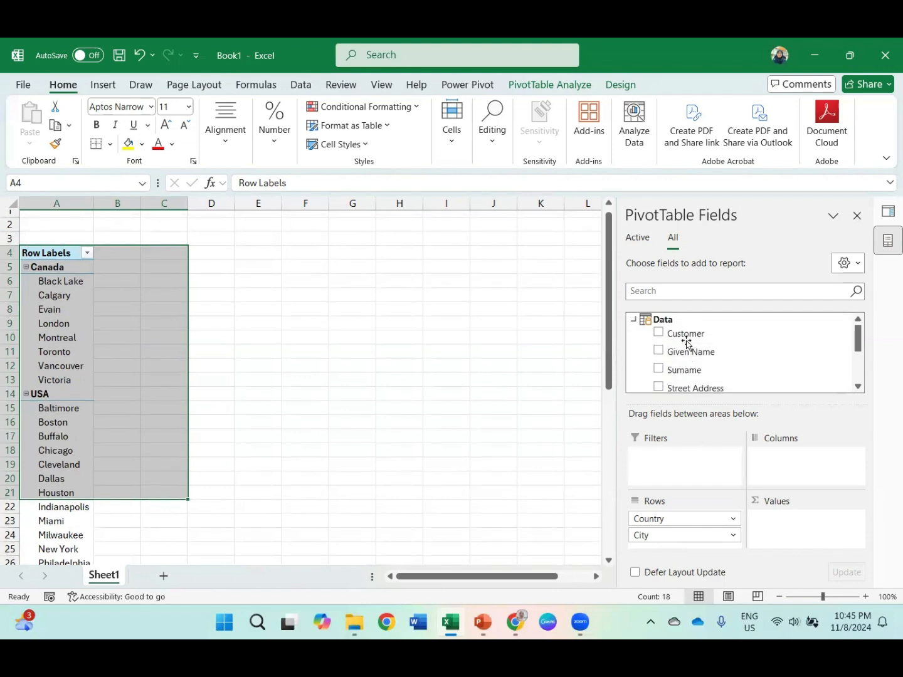
{"action": "left_click_drag", "start_coordinate": [683, 333], "coordinate": [783, 515]}
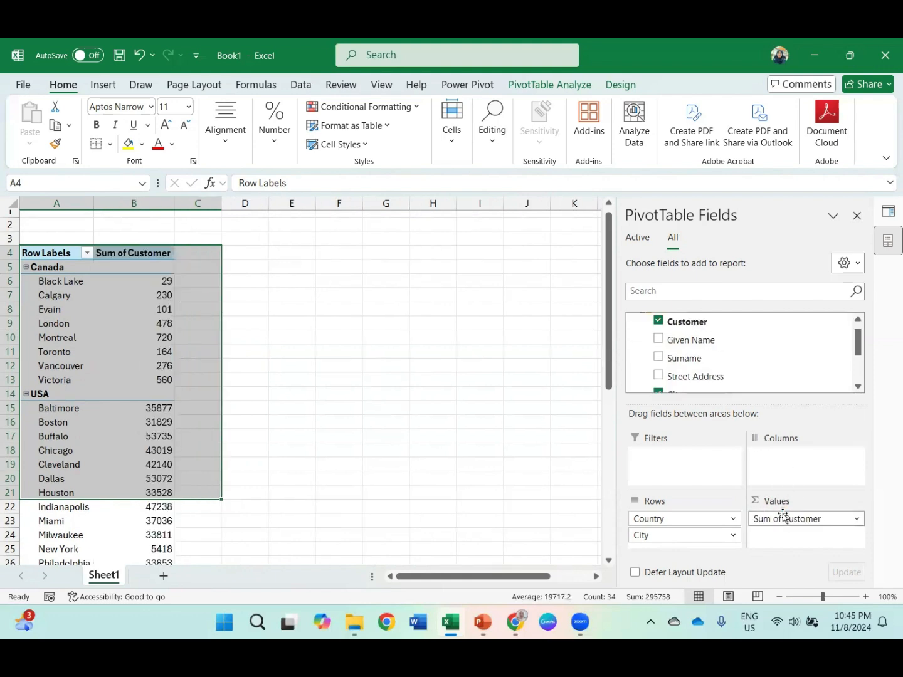
- Change the summary calculation of the Customer values from Sum to Count
{"action": "left_click", "coordinate": [143, 286]}
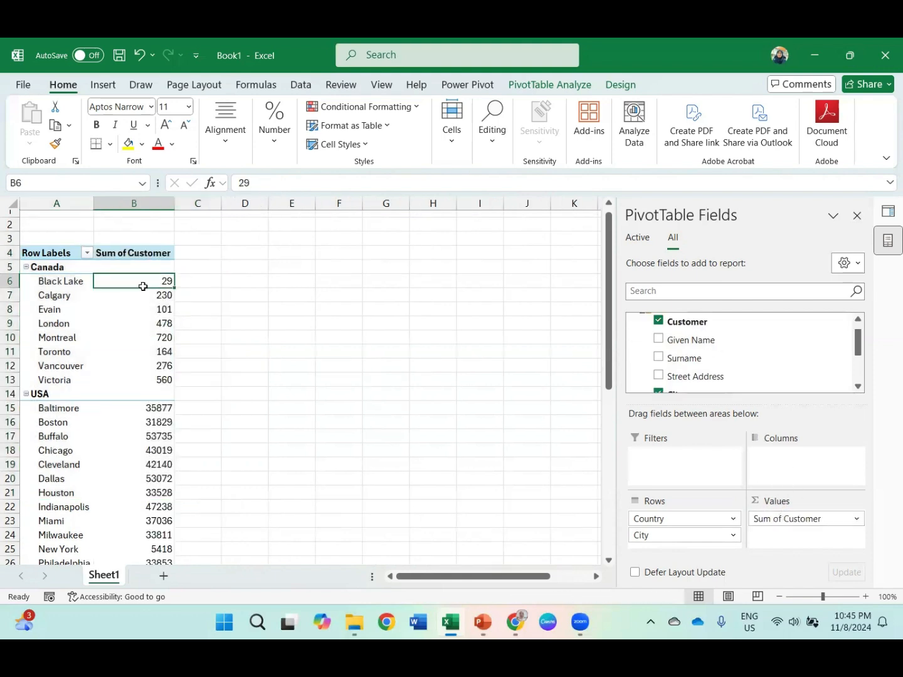
{"action": "right_click", "coordinate": [145, 287]}
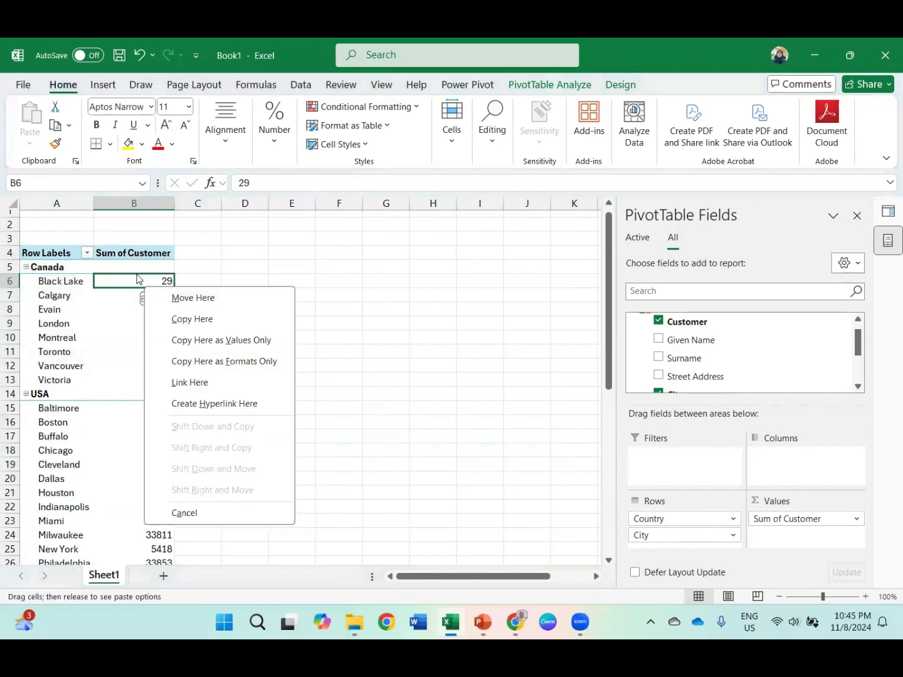
{"action": "key", "text": "Escape"}
{"action": "right_click", "coordinate": [138, 279]}
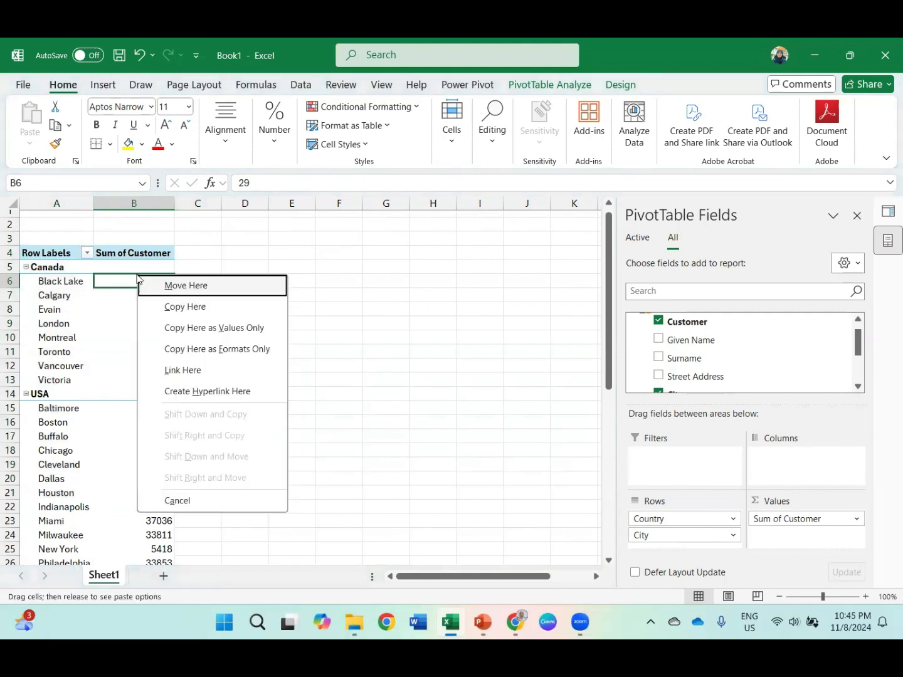
{"action": "key", "text": "Escape"}
{"action": "right_click", "coordinate": [116, 258]}
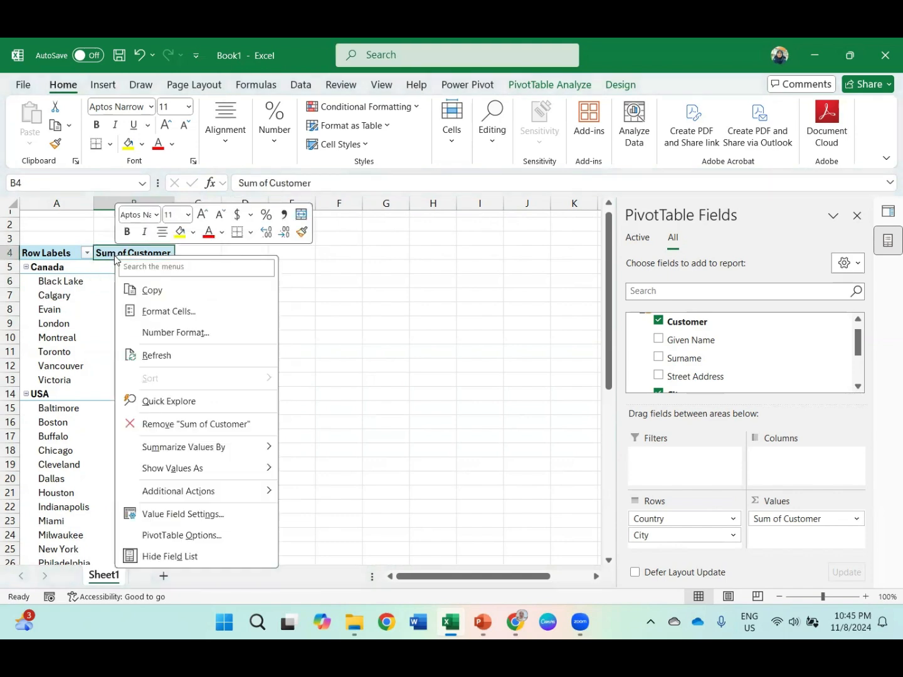
{"action": "mouse_move", "coordinate": [180, 448]}
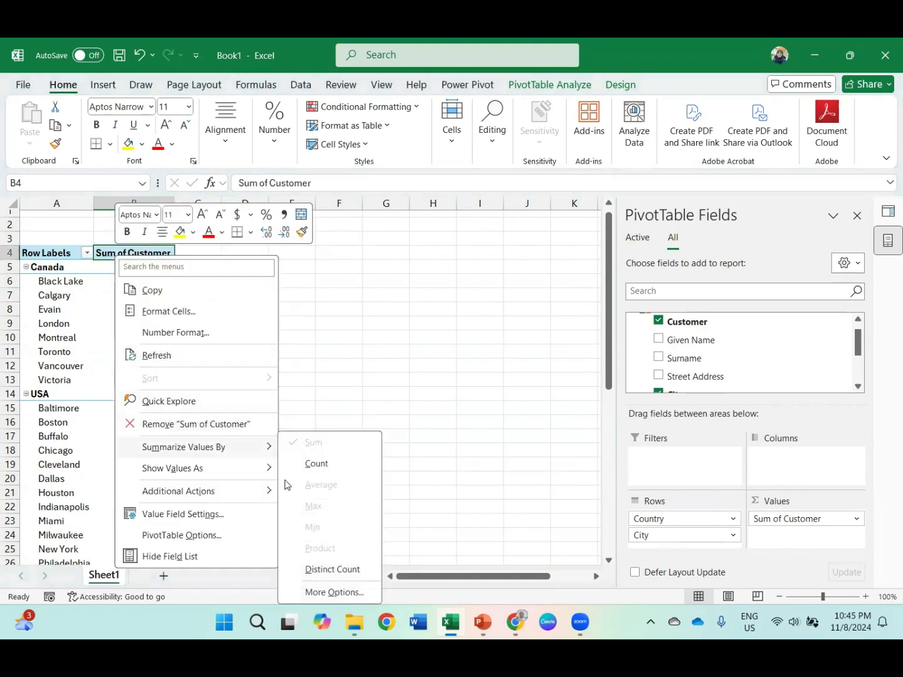
{"action": "left_click", "coordinate": [316, 466]}
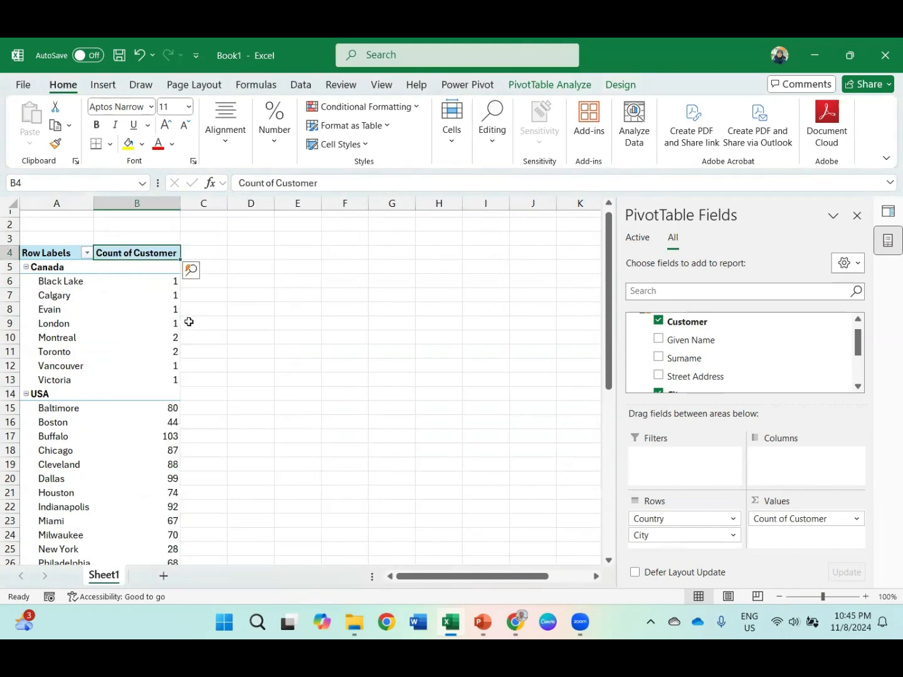
- Examine the customer counts per country and city down to the grand total
{"action": "left_click", "coordinate": [143, 278]}
{"action": "left_click", "coordinate": [771, 524]}
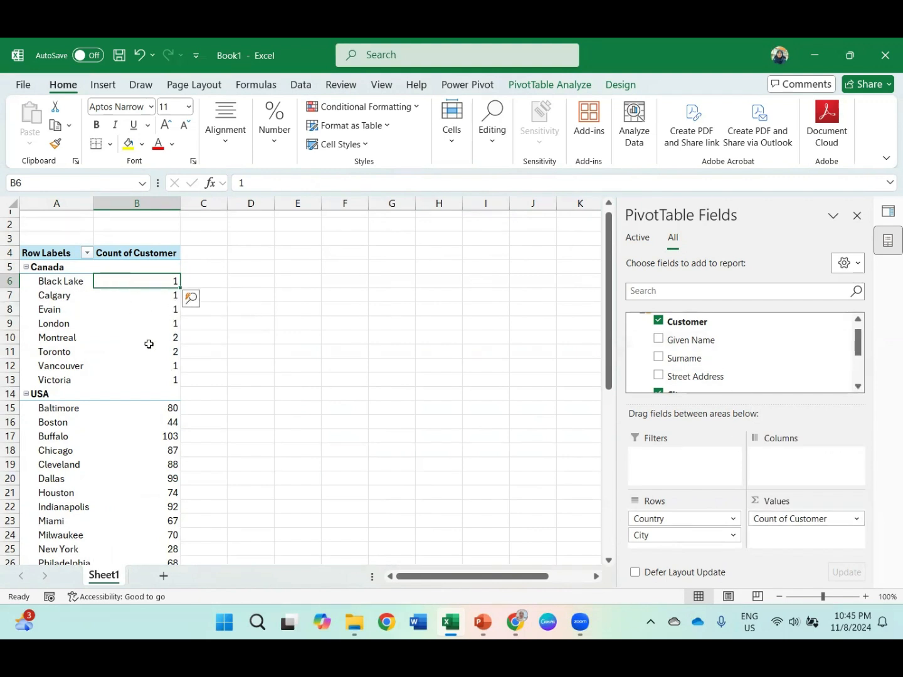
{"action": "scroll", "coordinate": [149, 344], "scroll_direction": "down", "scroll_amount": 5}
{"action": "scroll", "coordinate": [148, 345], "scroll_direction": "up", "scroll_amount": 3}
{"action": "scroll", "coordinate": [149, 344], "scroll_direction": "up", "scroll_amount": 1}
{"action": "scroll", "coordinate": [148, 343], "scroll_direction": "down", "scroll_amount": 1}
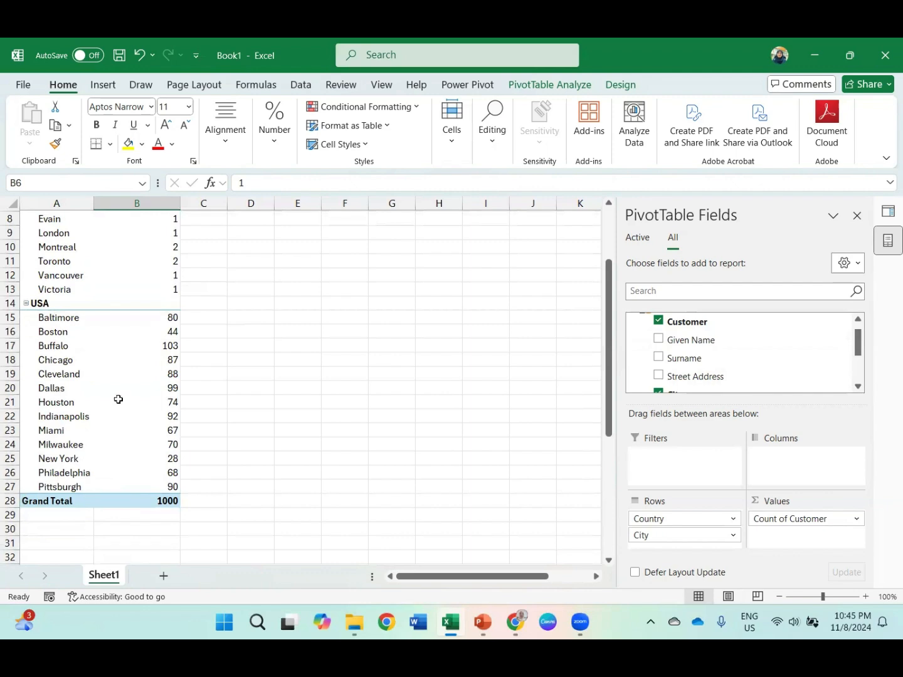
{"action": "scroll", "coordinate": [120, 402], "scroll_direction": "up", "scroll_amount": 3}
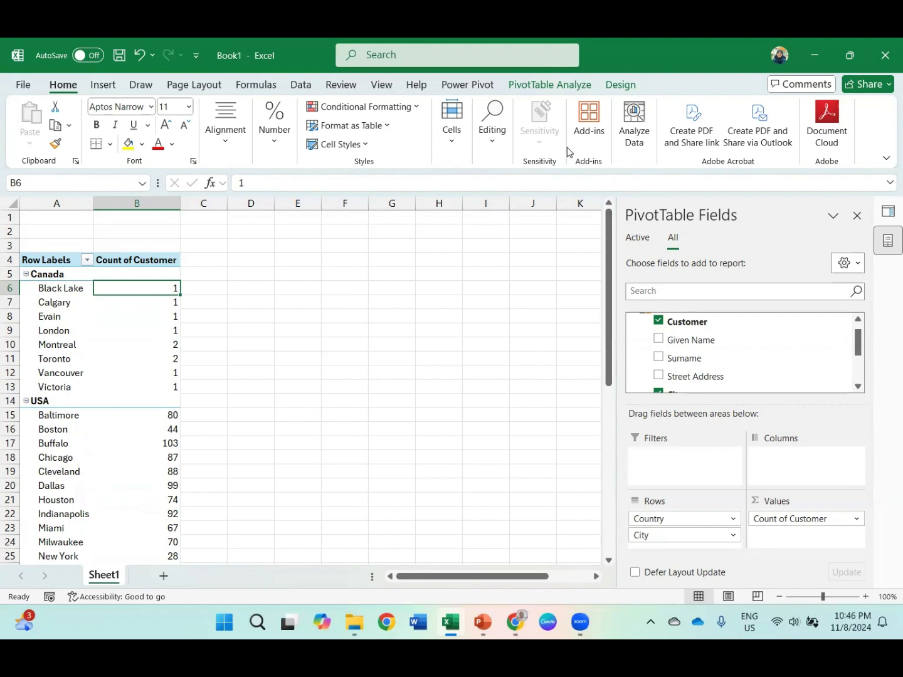
{"action": "left_click", "coordinate": [573, 62]}
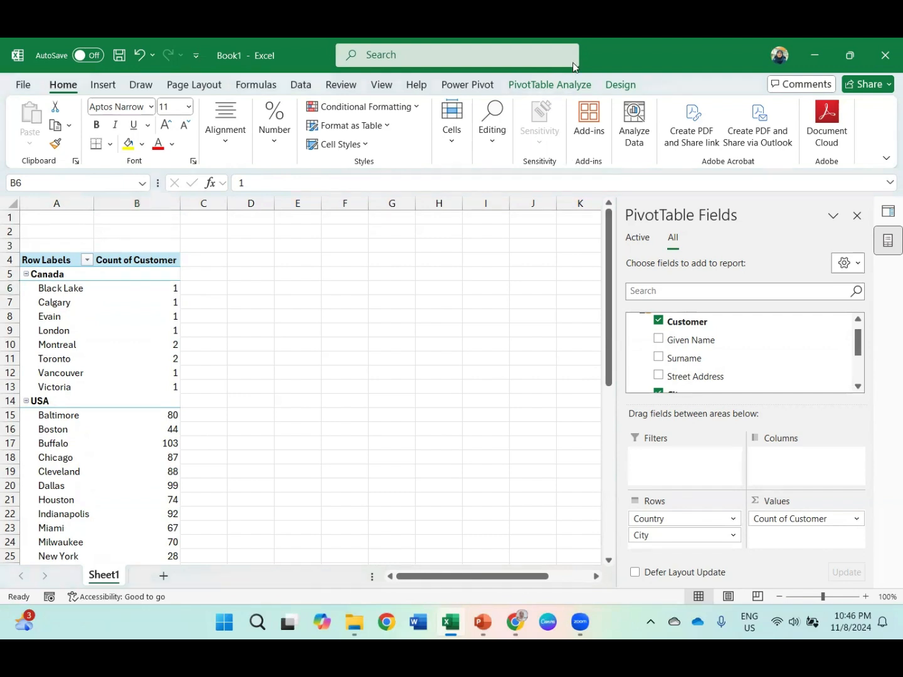